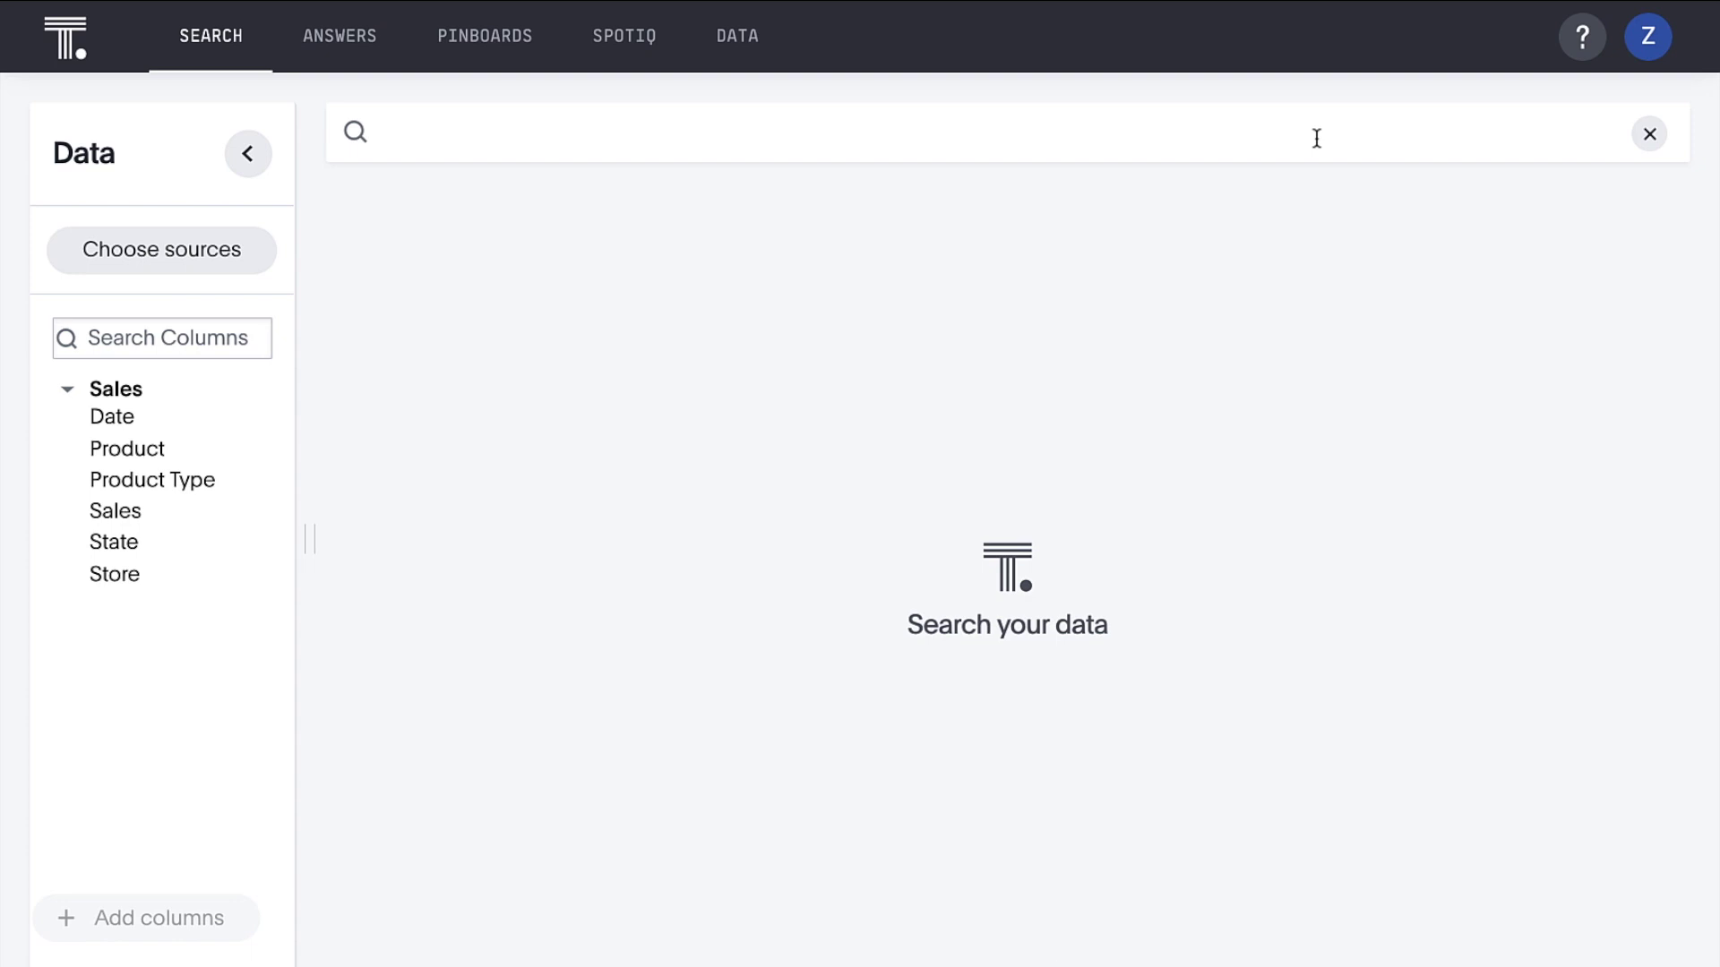
# Search the Sales data for 'monthly sales last year'
pyautogui.click(1317, 138)
pyautogui.write('monthly sales ')
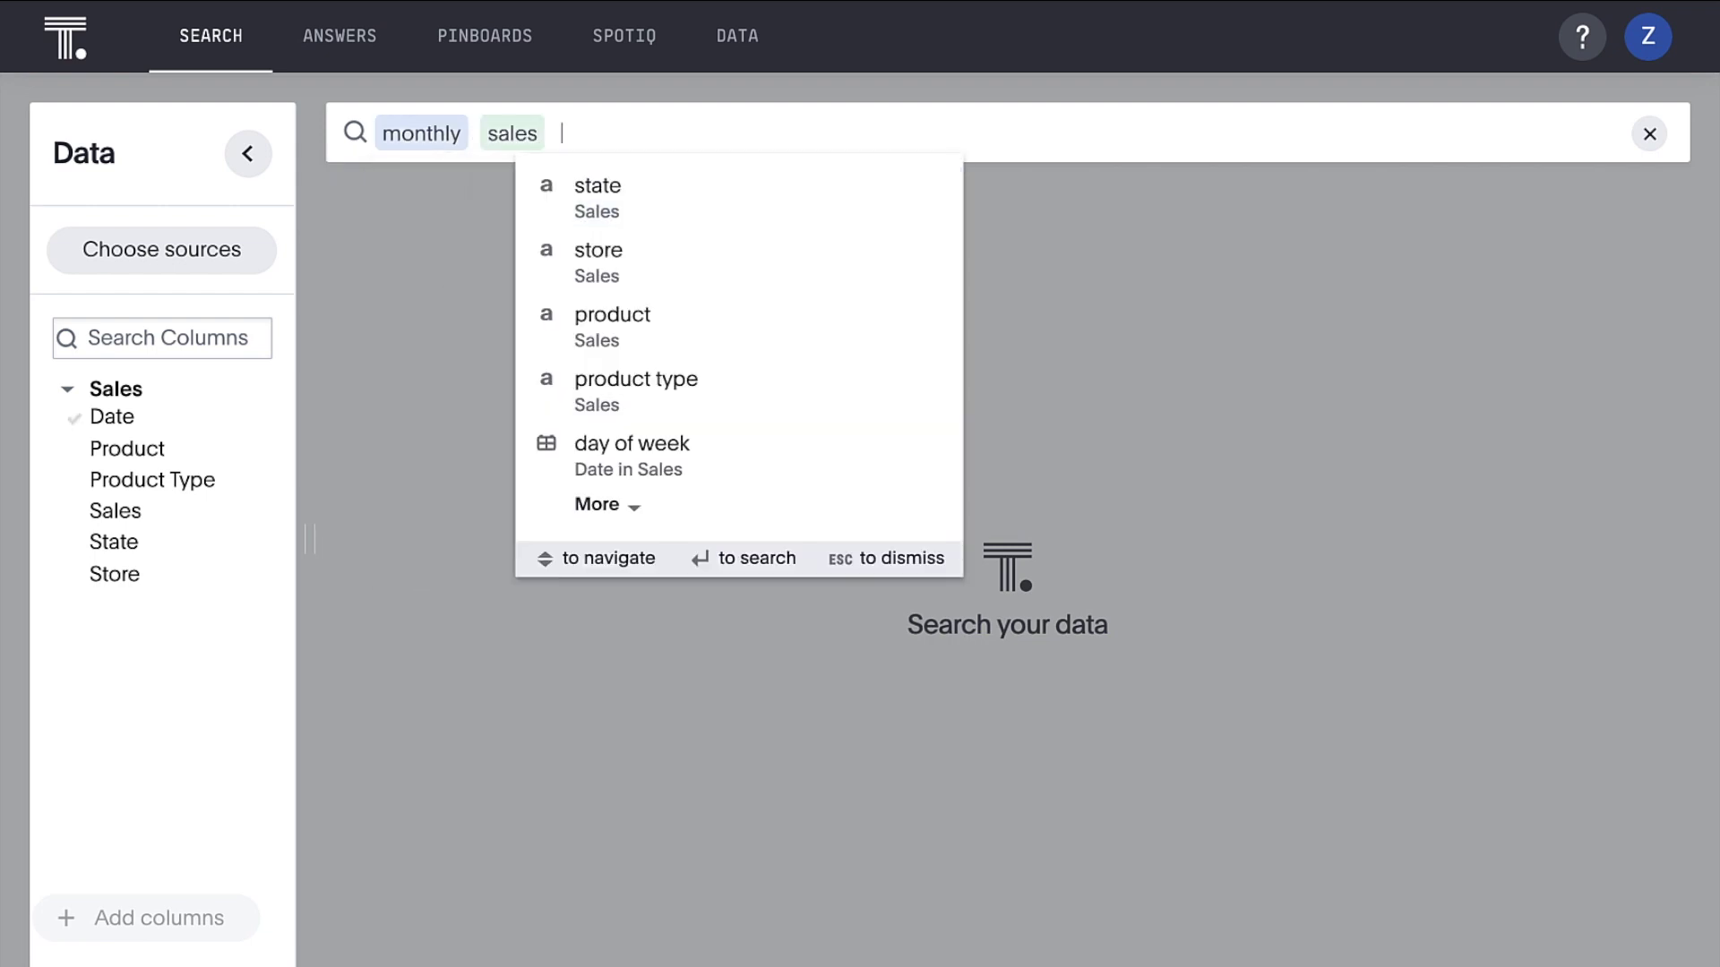
pyautogui.write('last year')
pyautogui.press('Return')
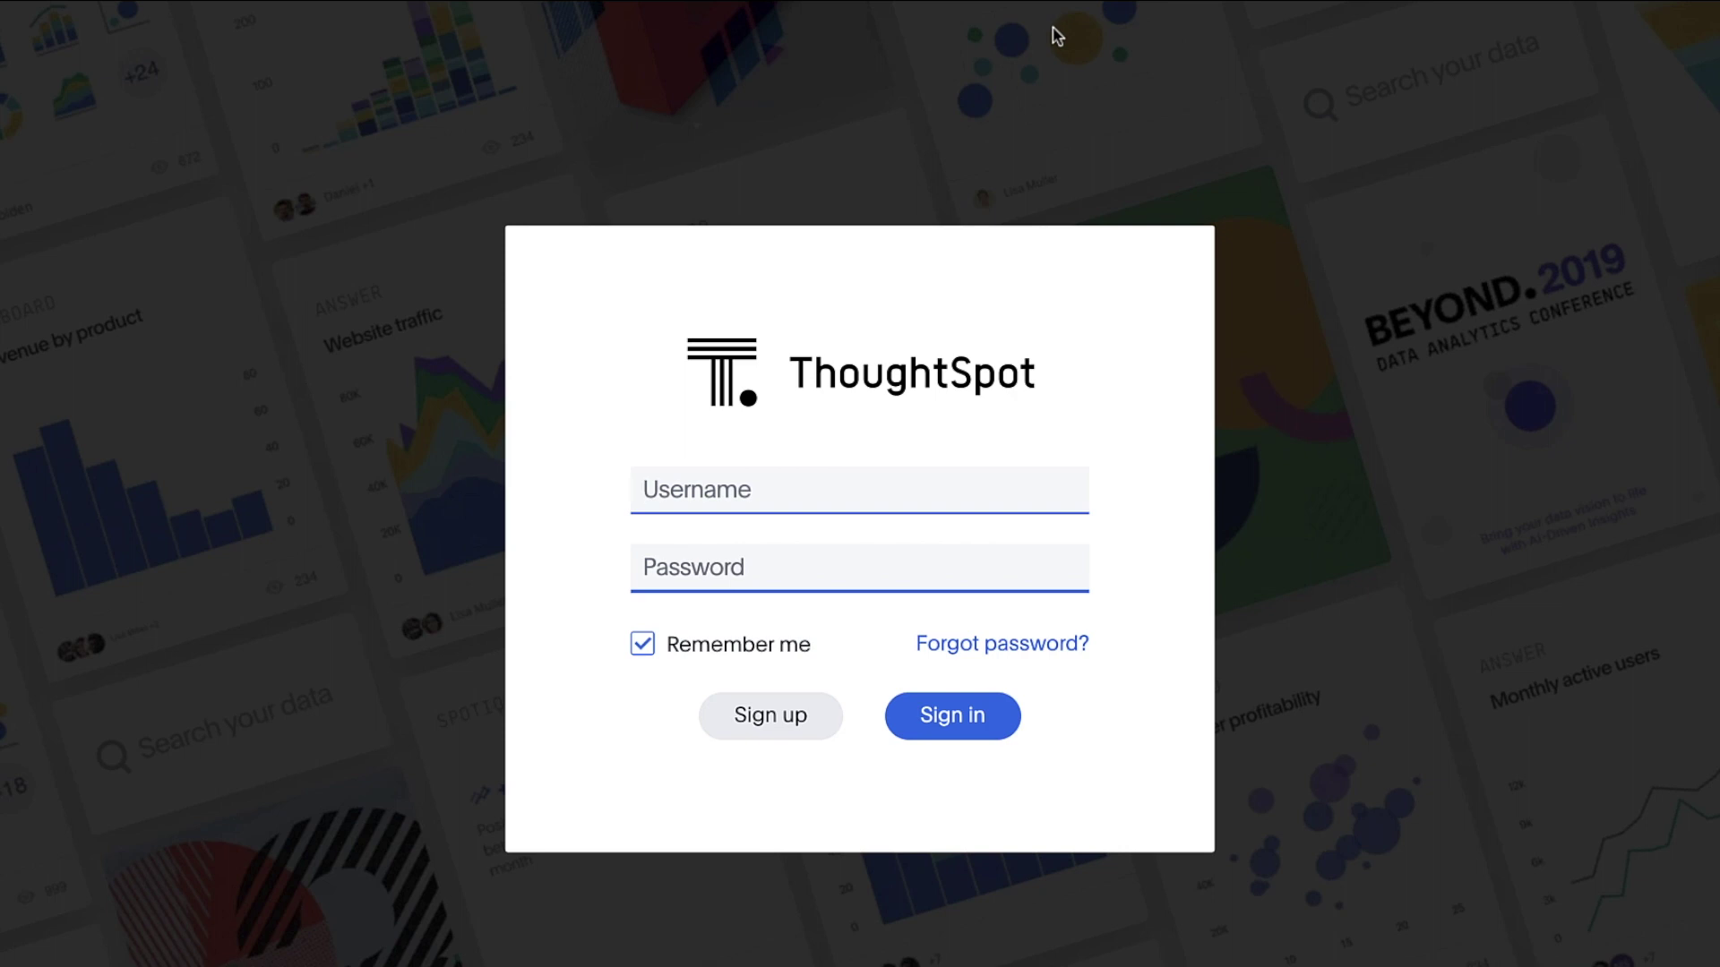
# Sign in with the username and password, then view the empty Data Connections list
pyautogui.write('zero')
pyautogui.press('Tab')
pyautogui.write('•••••••')
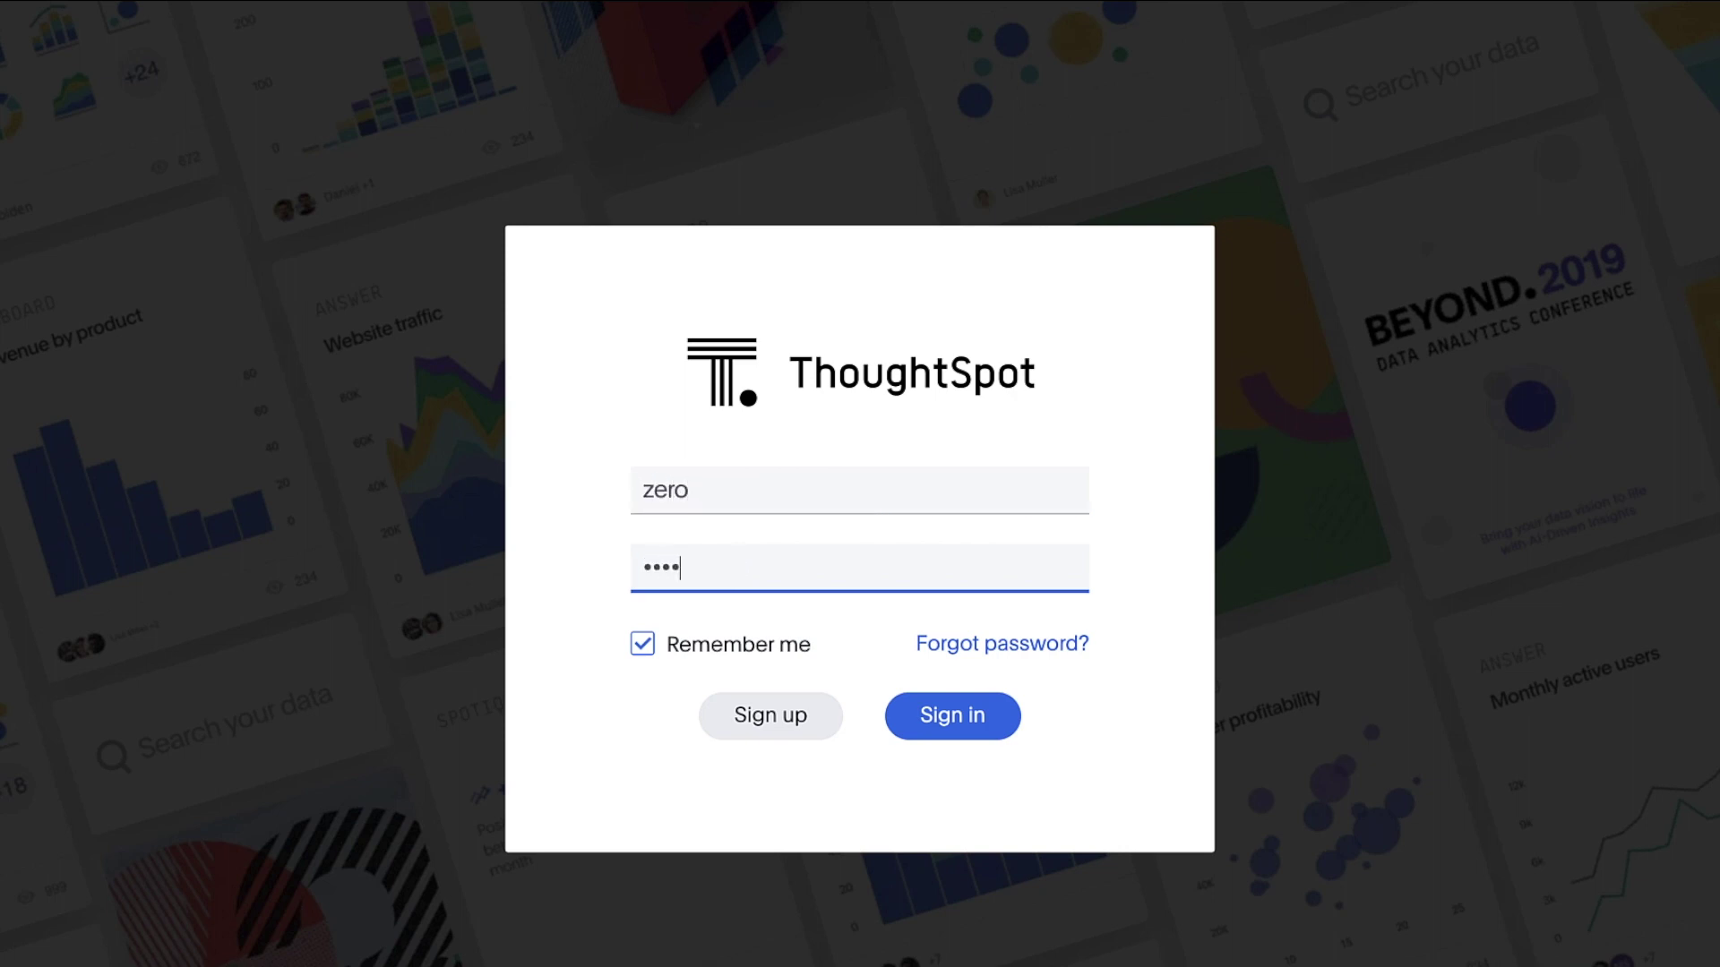
pyautogui.write('••')
pyautogui.press('Return')
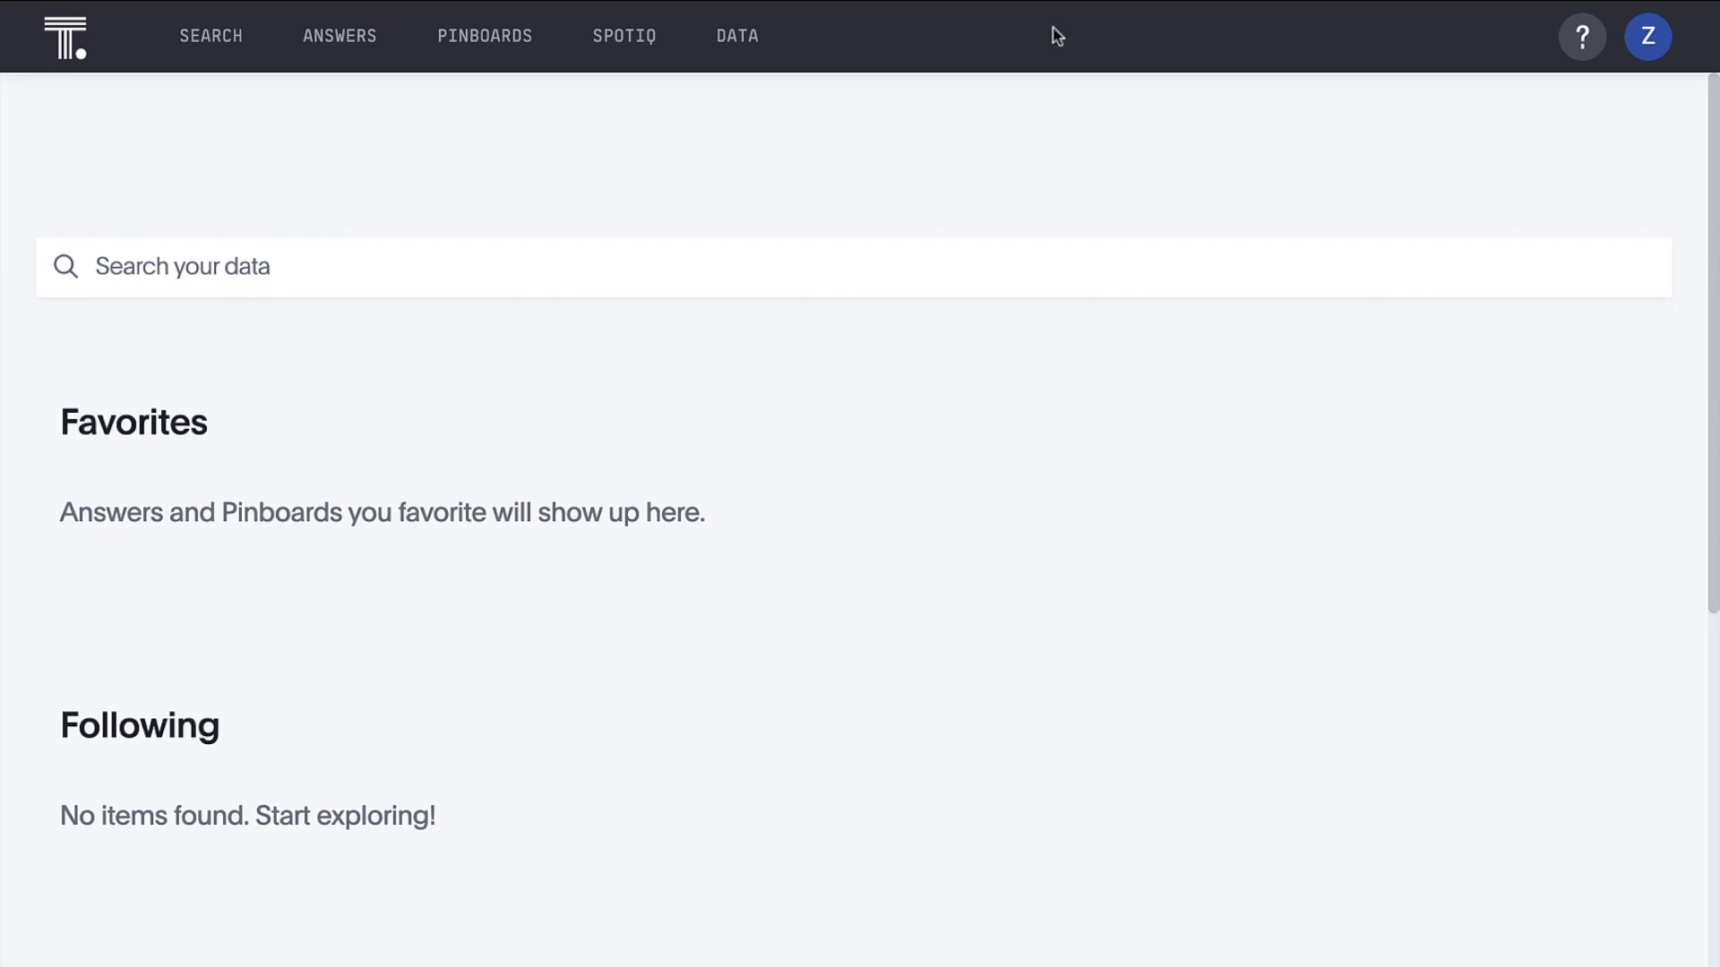
pyautogui.click(755, 40)
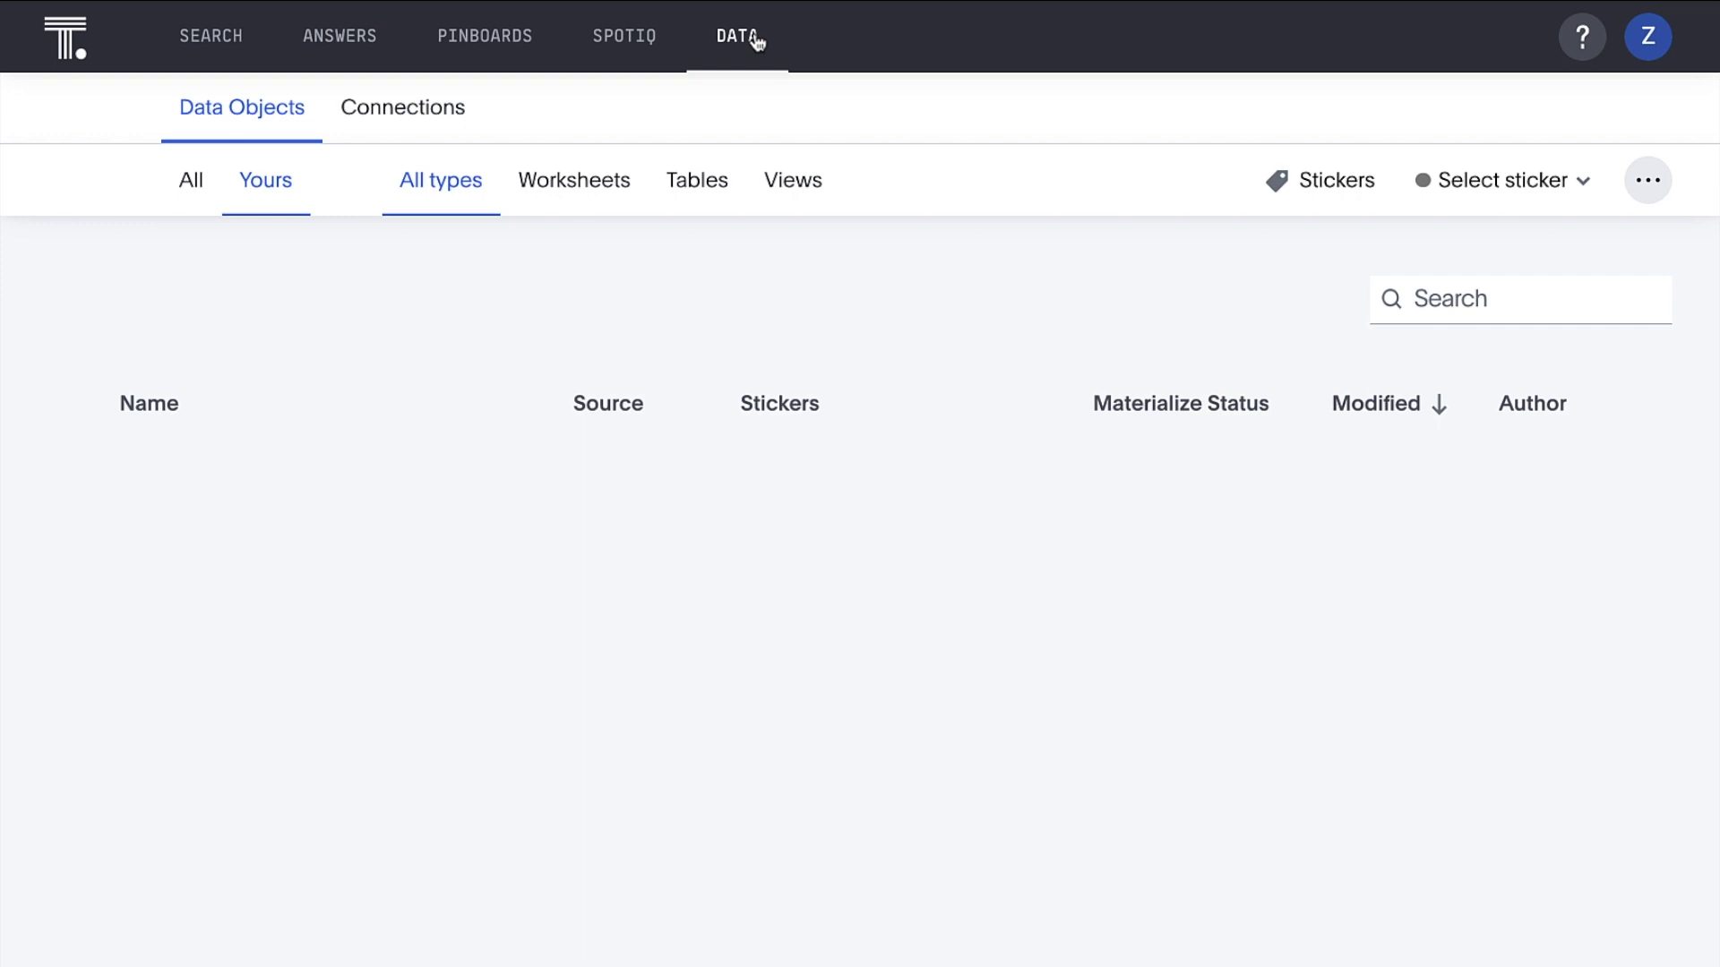
pyautogui.click(437, 115)
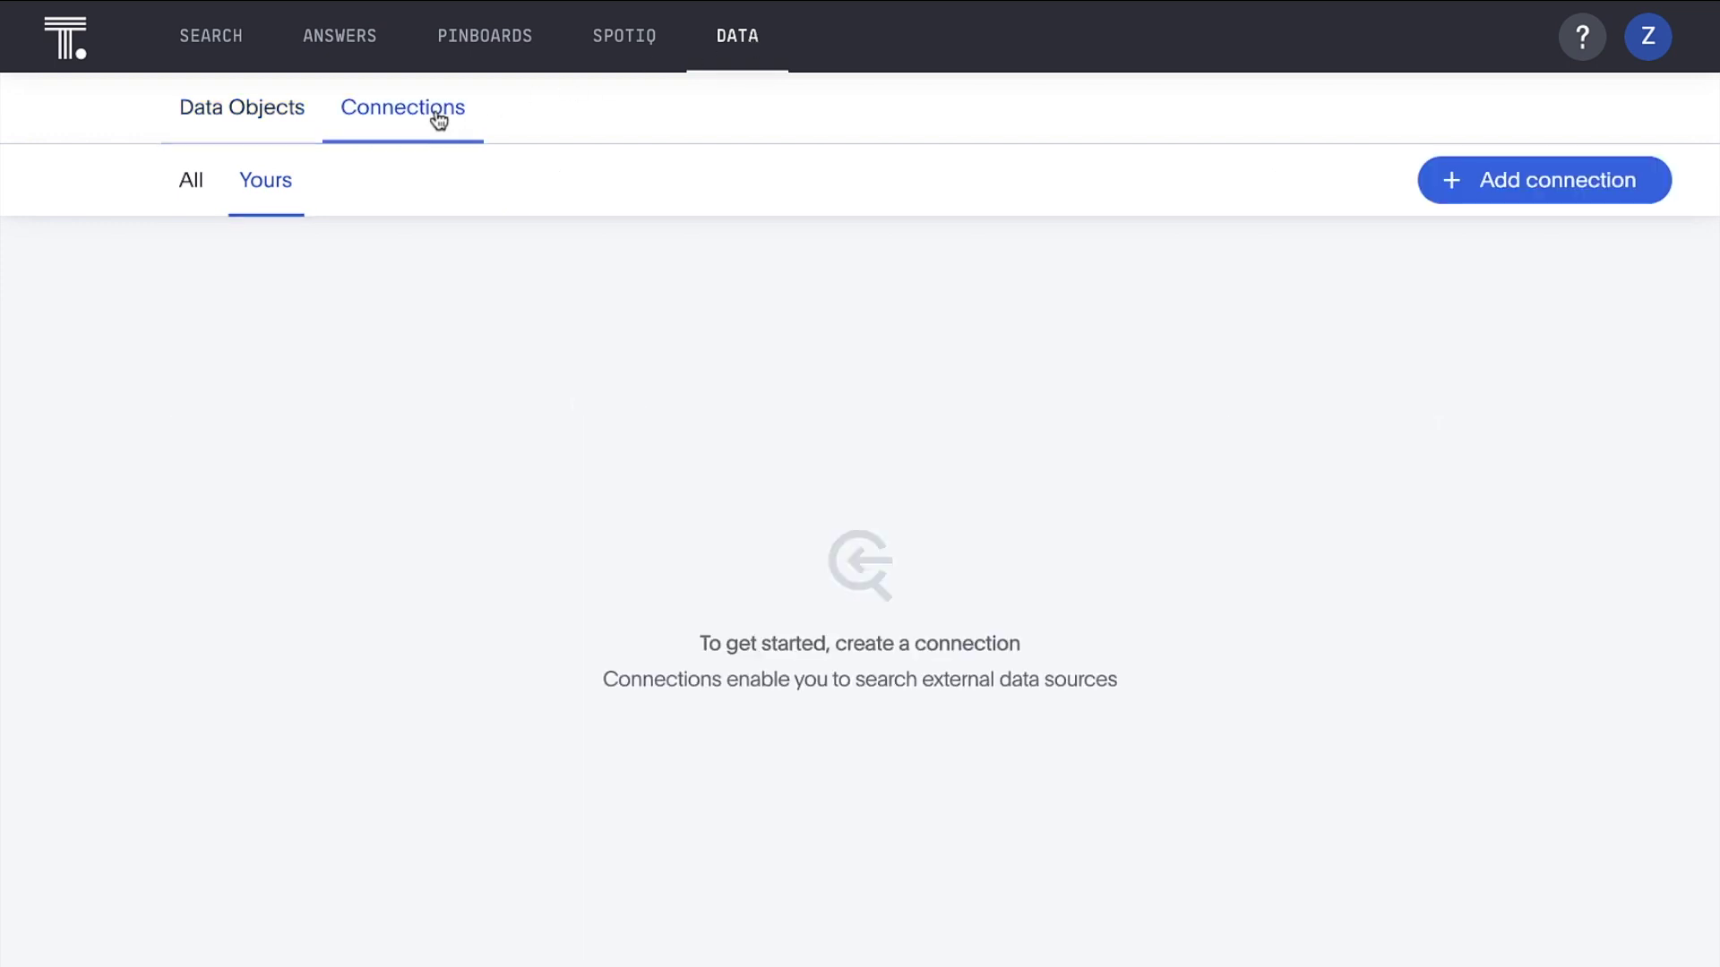
# Start a new connection named 'Retail Sales Data' using Snowflake as the source
pyautogui.click(1424, 182)
pyautogui.write('Retail Sales Data')
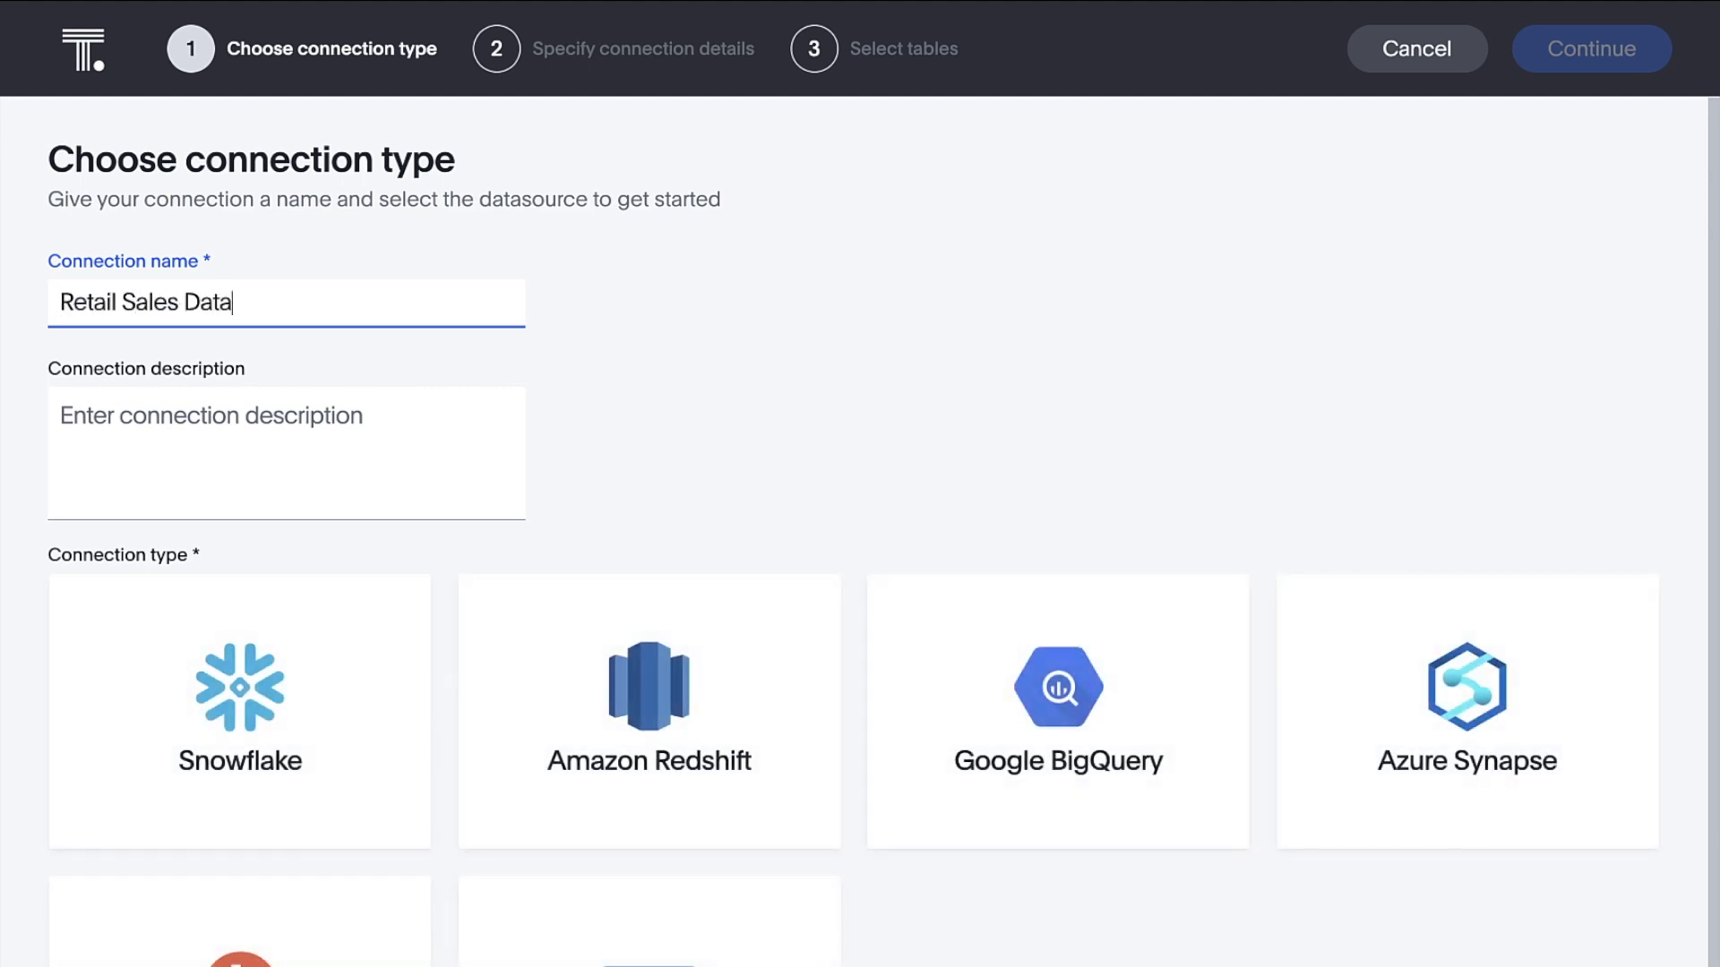
pyautogui.click(367, 620)
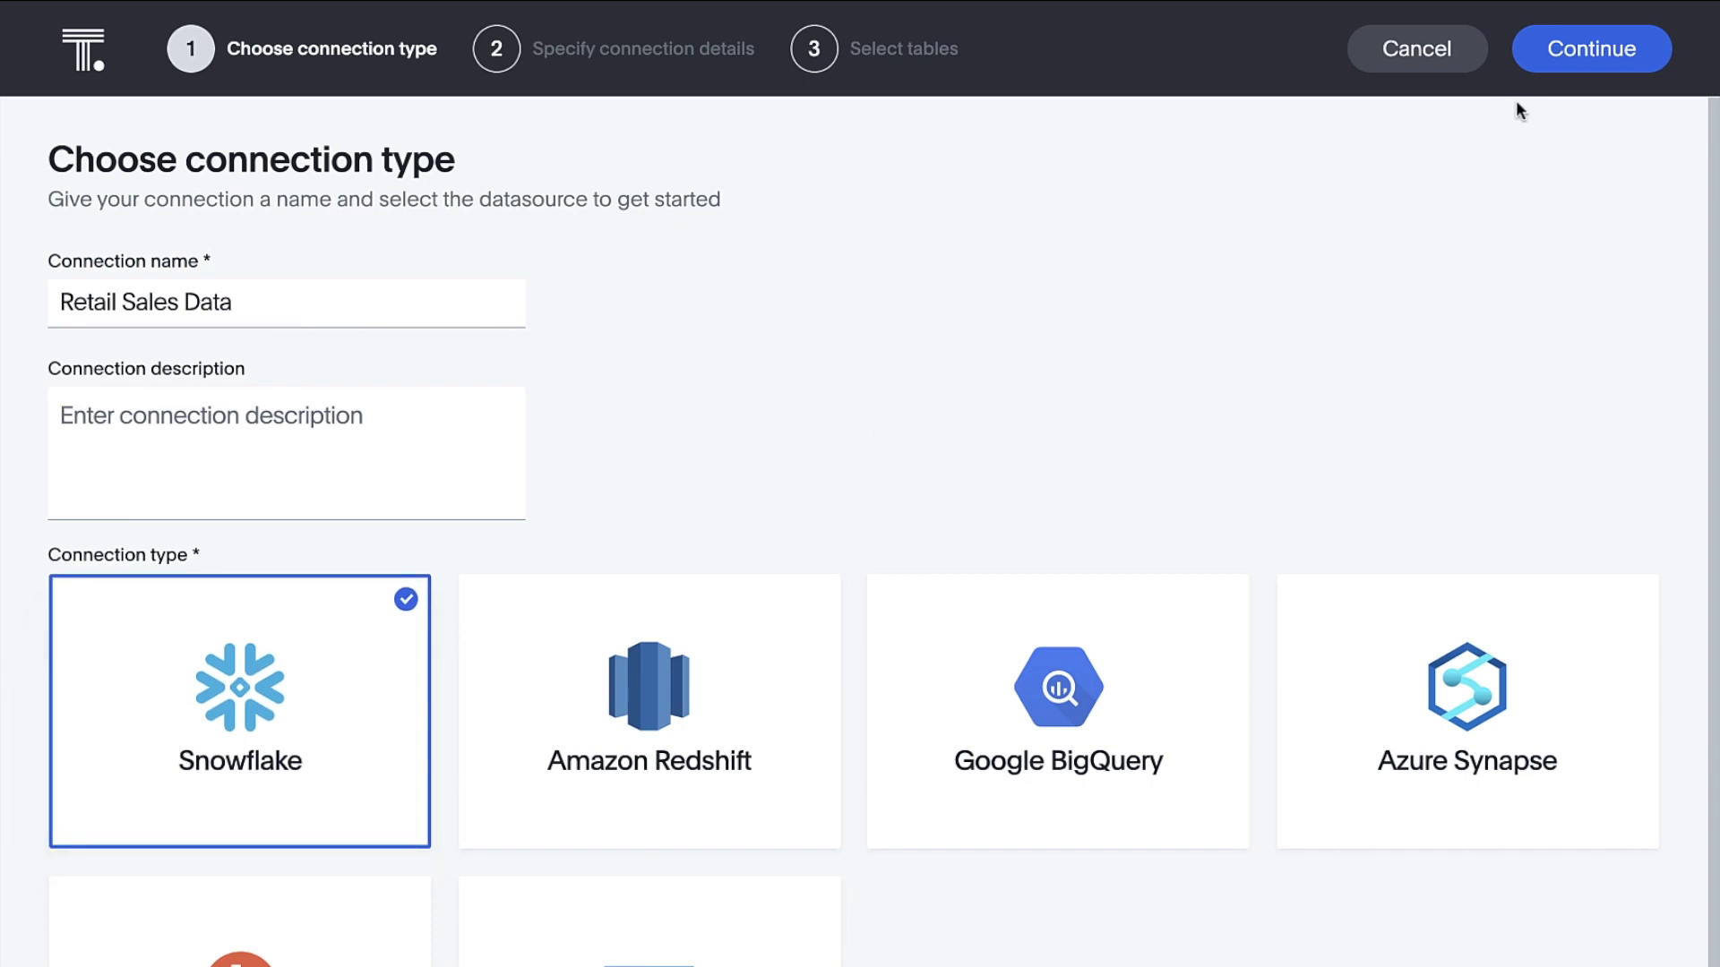
pyautogui.click(1572, 48)
# Enter the Snowflake account, user and password, role SYSADMIN, warehouse PMM_WH, database RETAILAPPAREL
pyautogui.write('though')
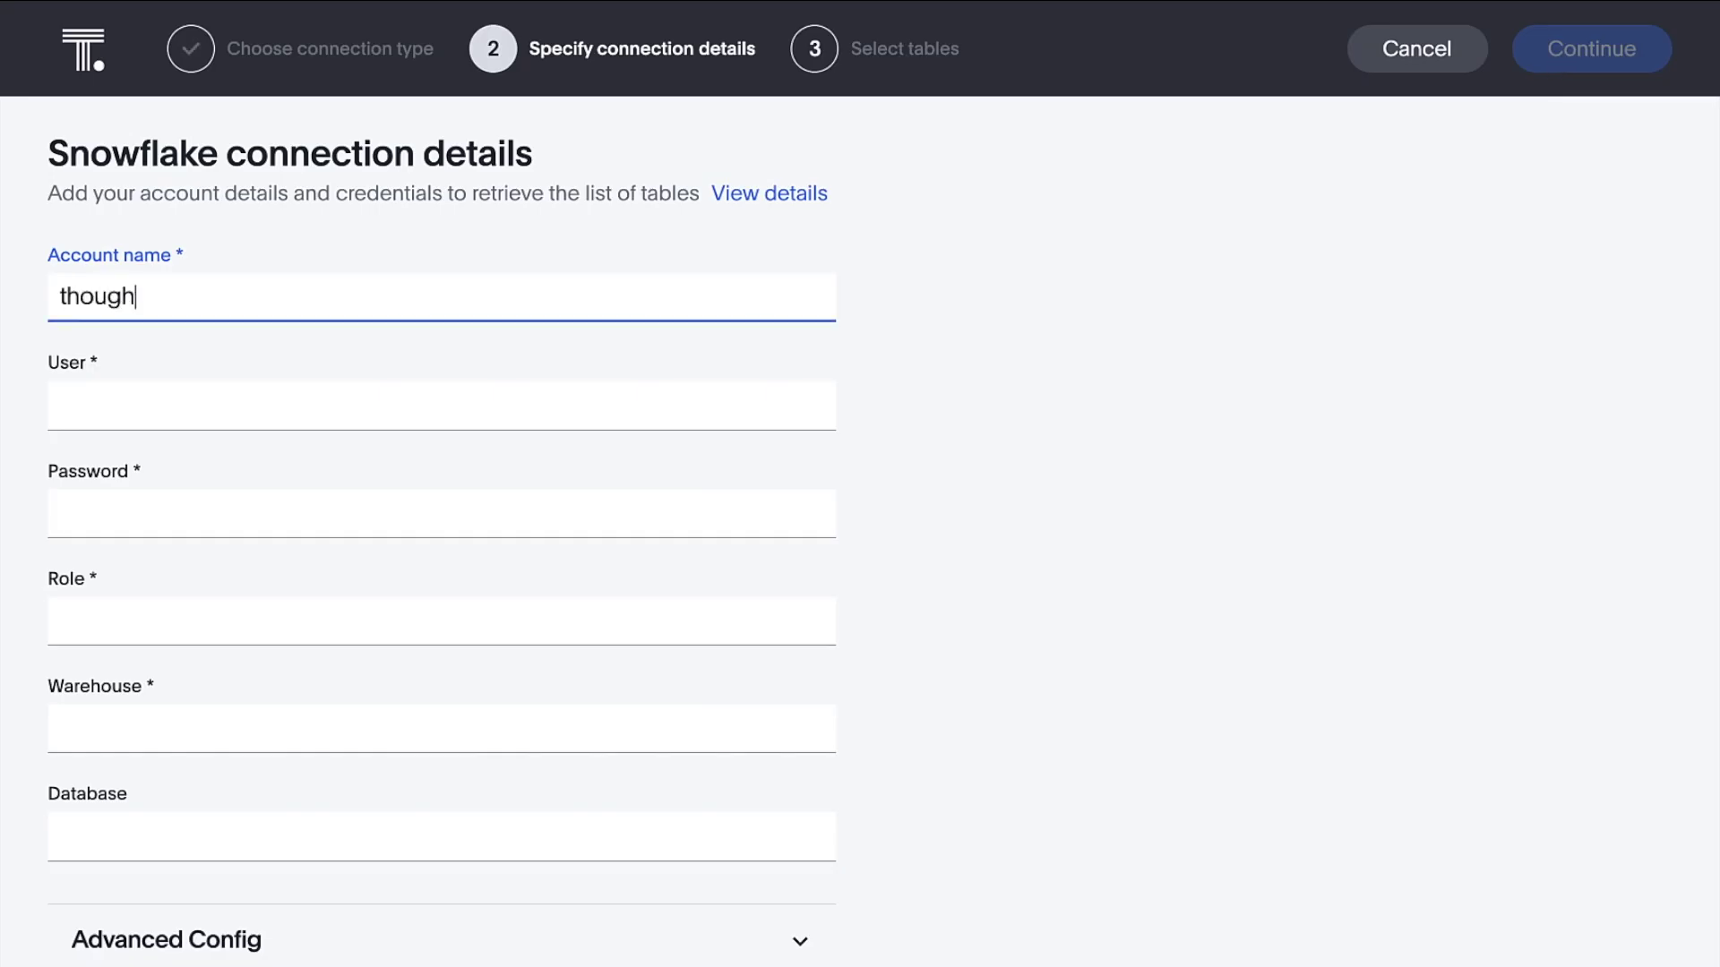
pyautogui.write('tspot_partner')
pyautogui.press('Tab')
pyautogui.press('Tab')
pyautogui.write('*******')
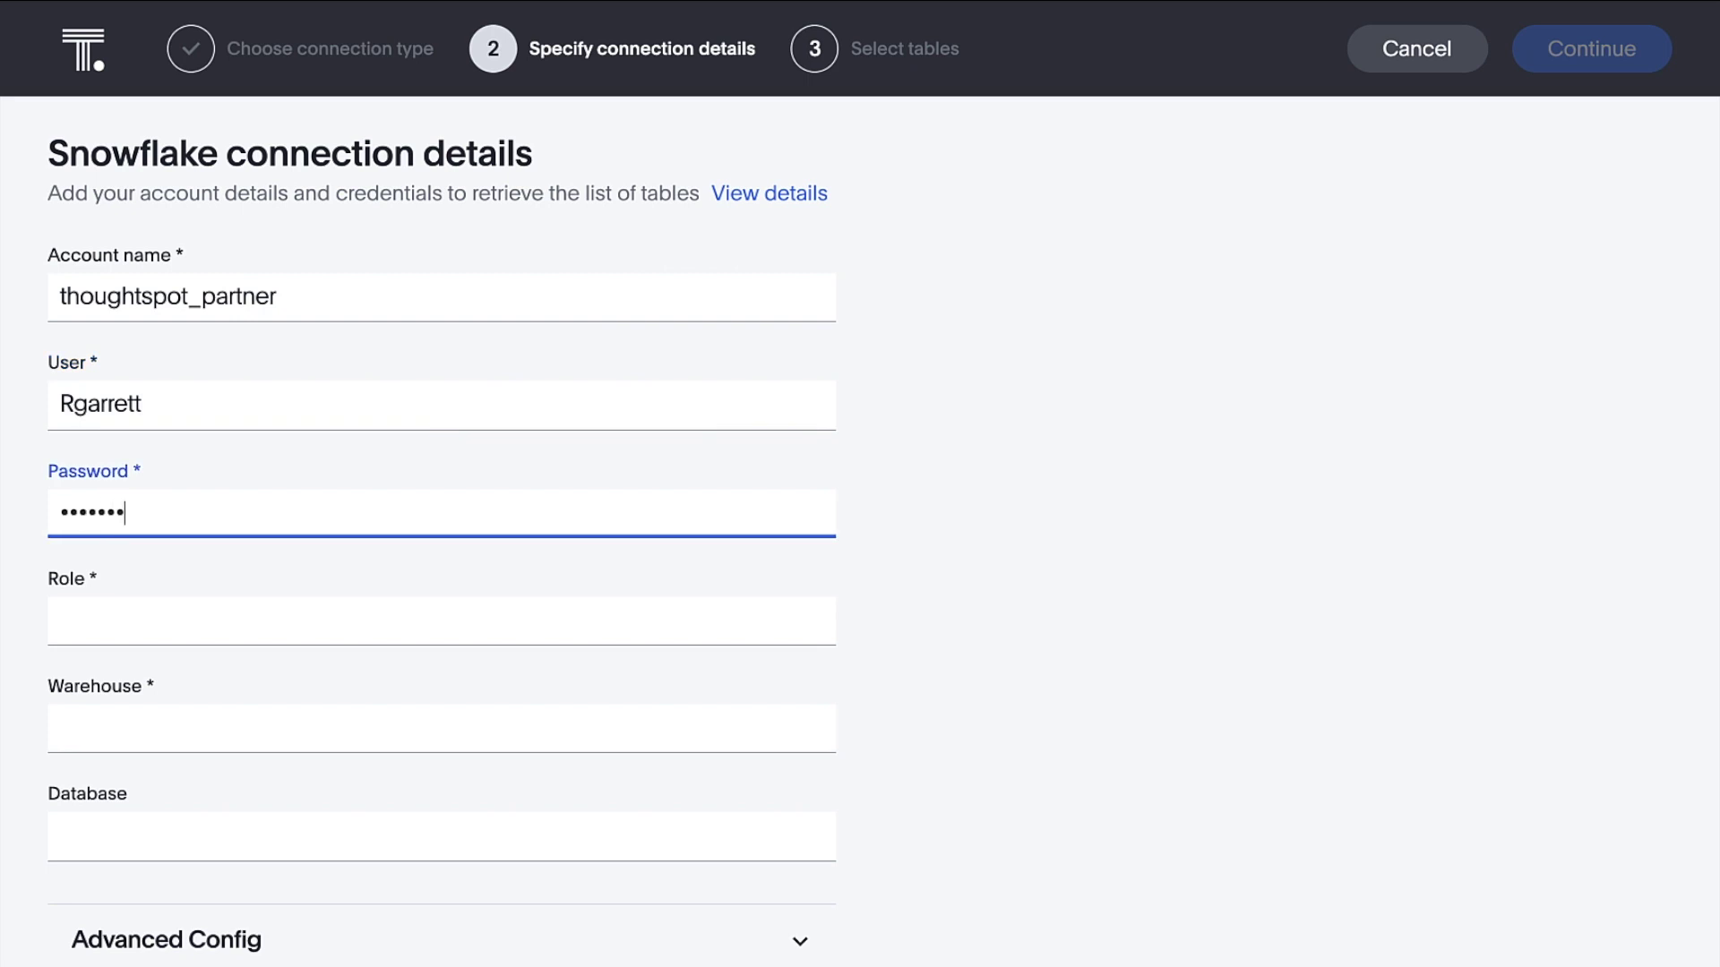
pyautogui.write('******')
pyautogui.press('Tab')
pyautogui.write('SYSADMIN')
pyautogui.press('Tab')
pyautogui.write('PMM_WH')
pyautogui.press('Tab')
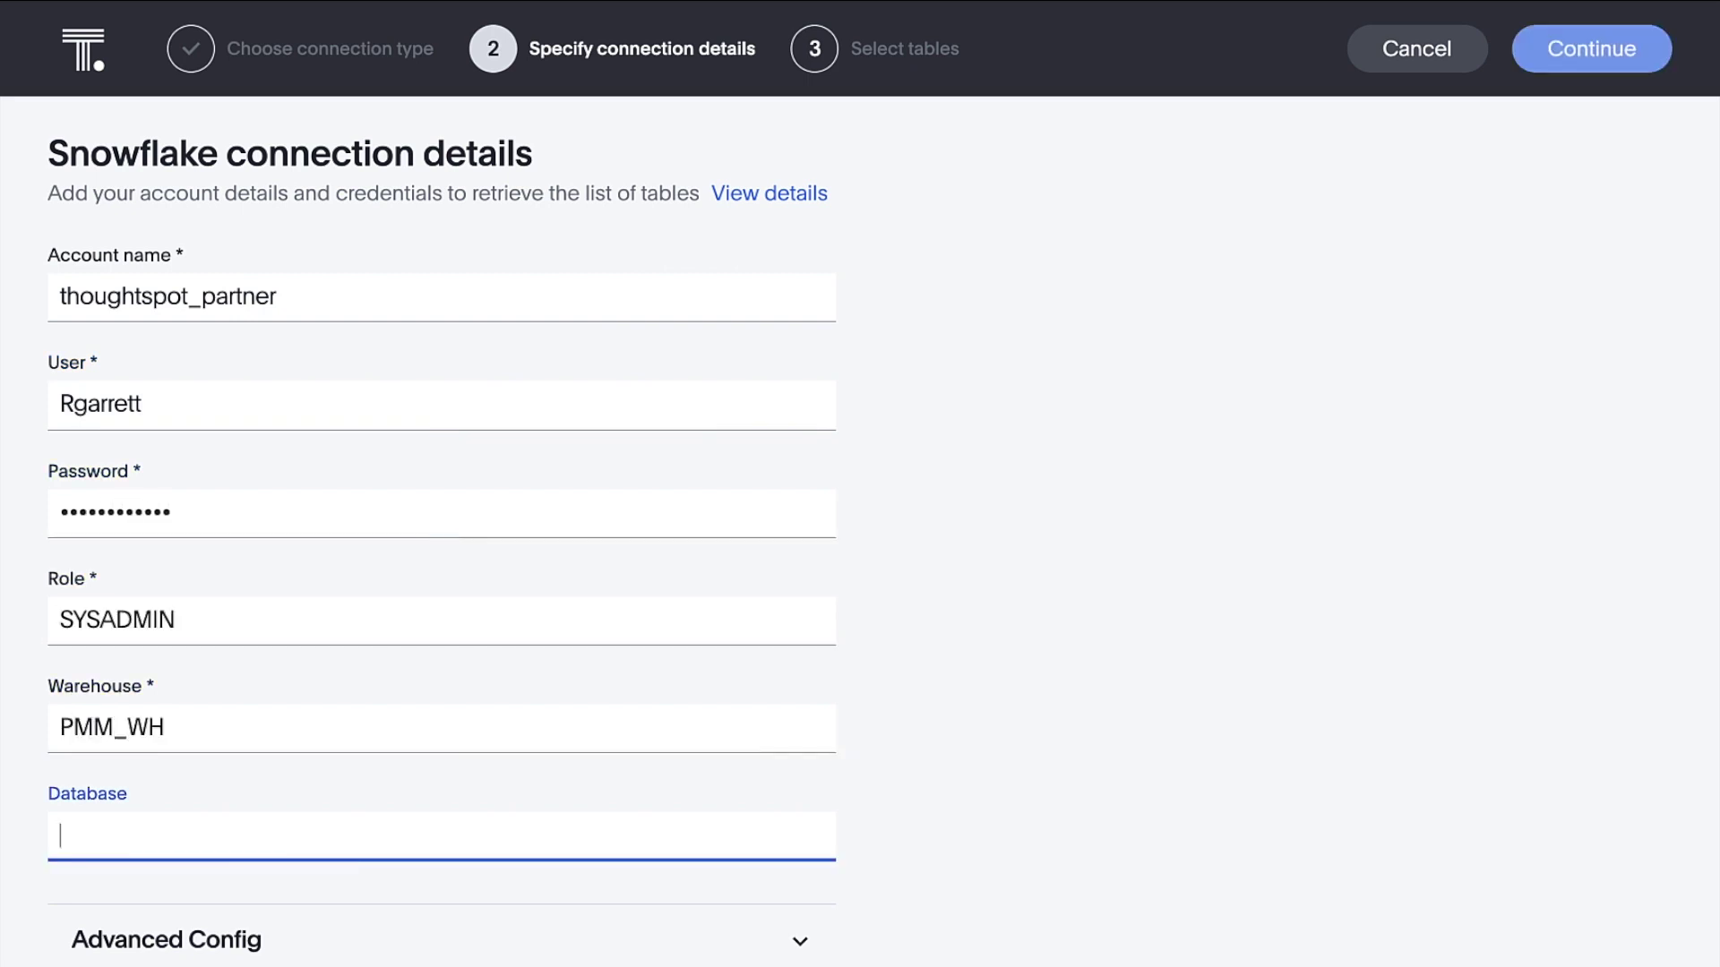
pyautogui.write('RETAILAPPAREL')
pyautogui.click(1567, 52)
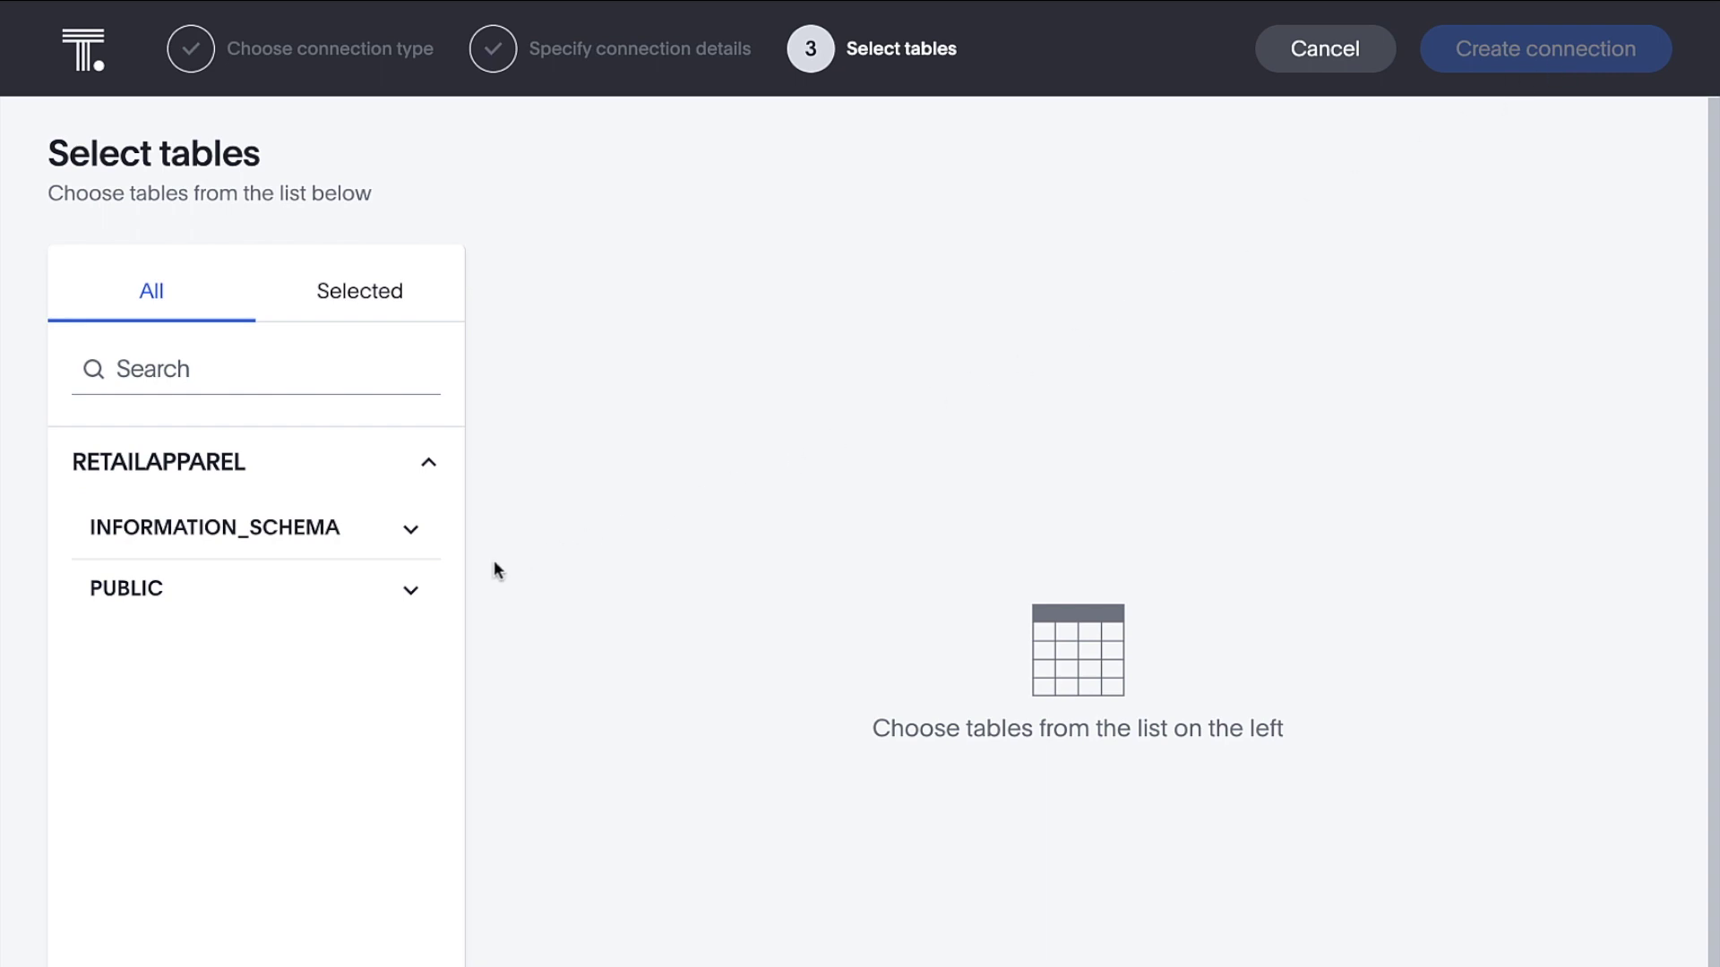
# Include all columns of the PUBLIC products, stores and sales tables; create the connection (3 tables, 19 columns)
pyautogui.click(426, 601)
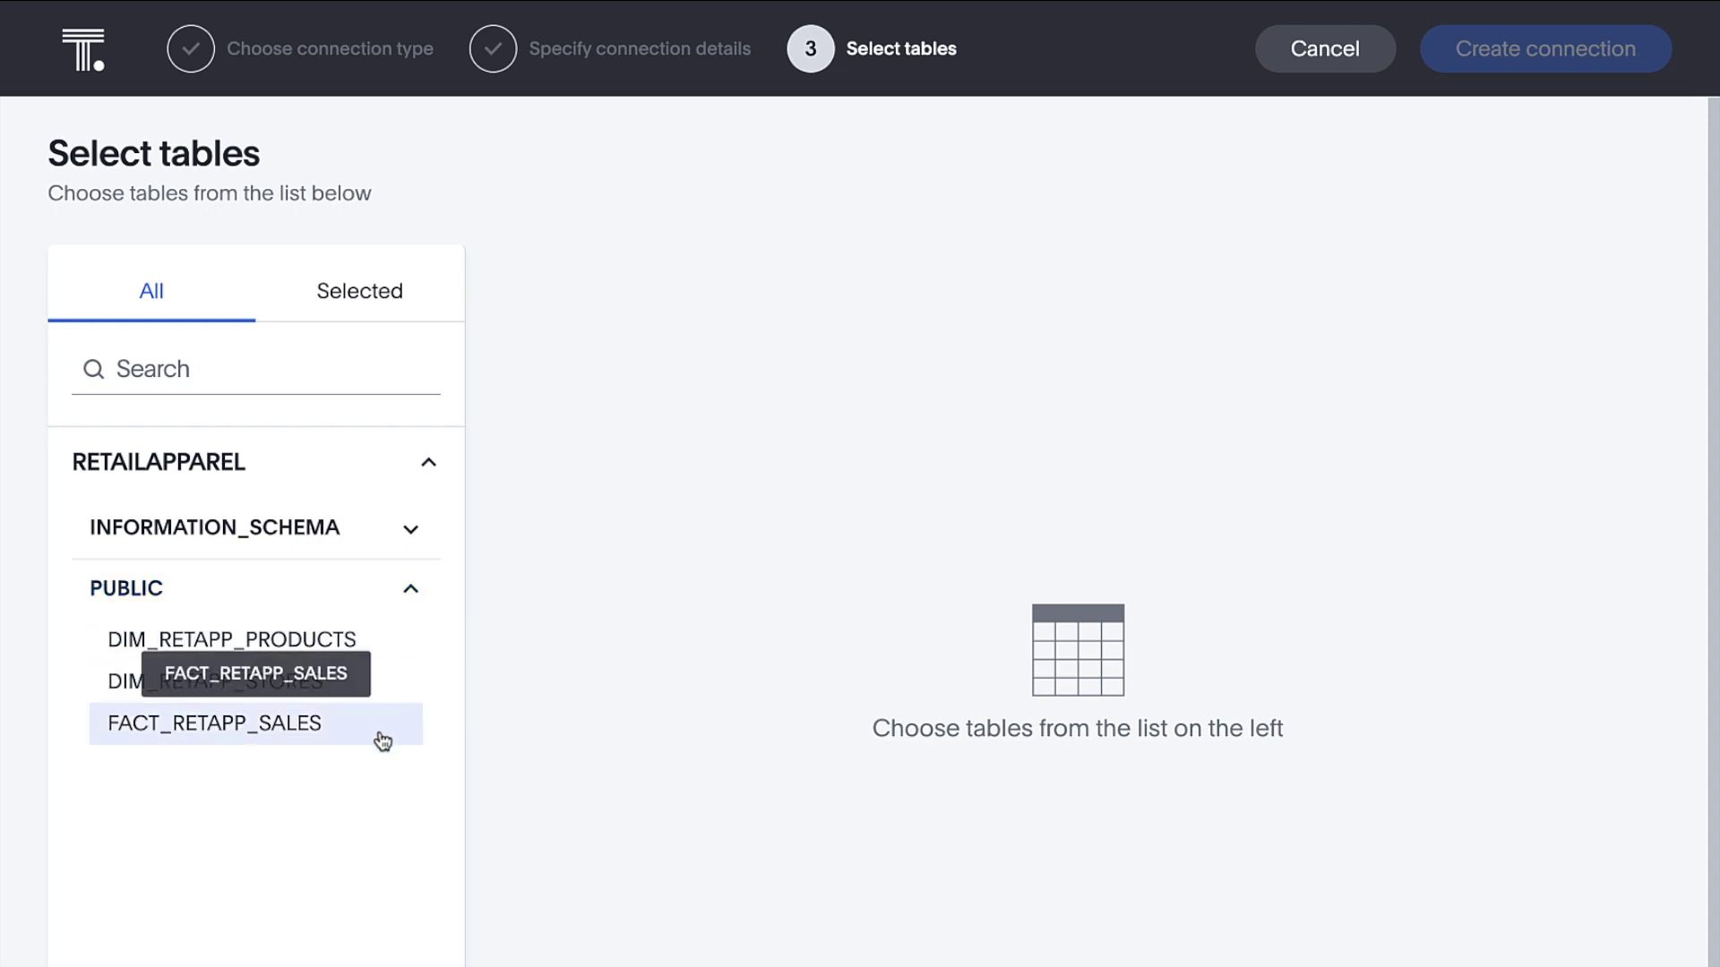
pyautogui.click(402, 660)
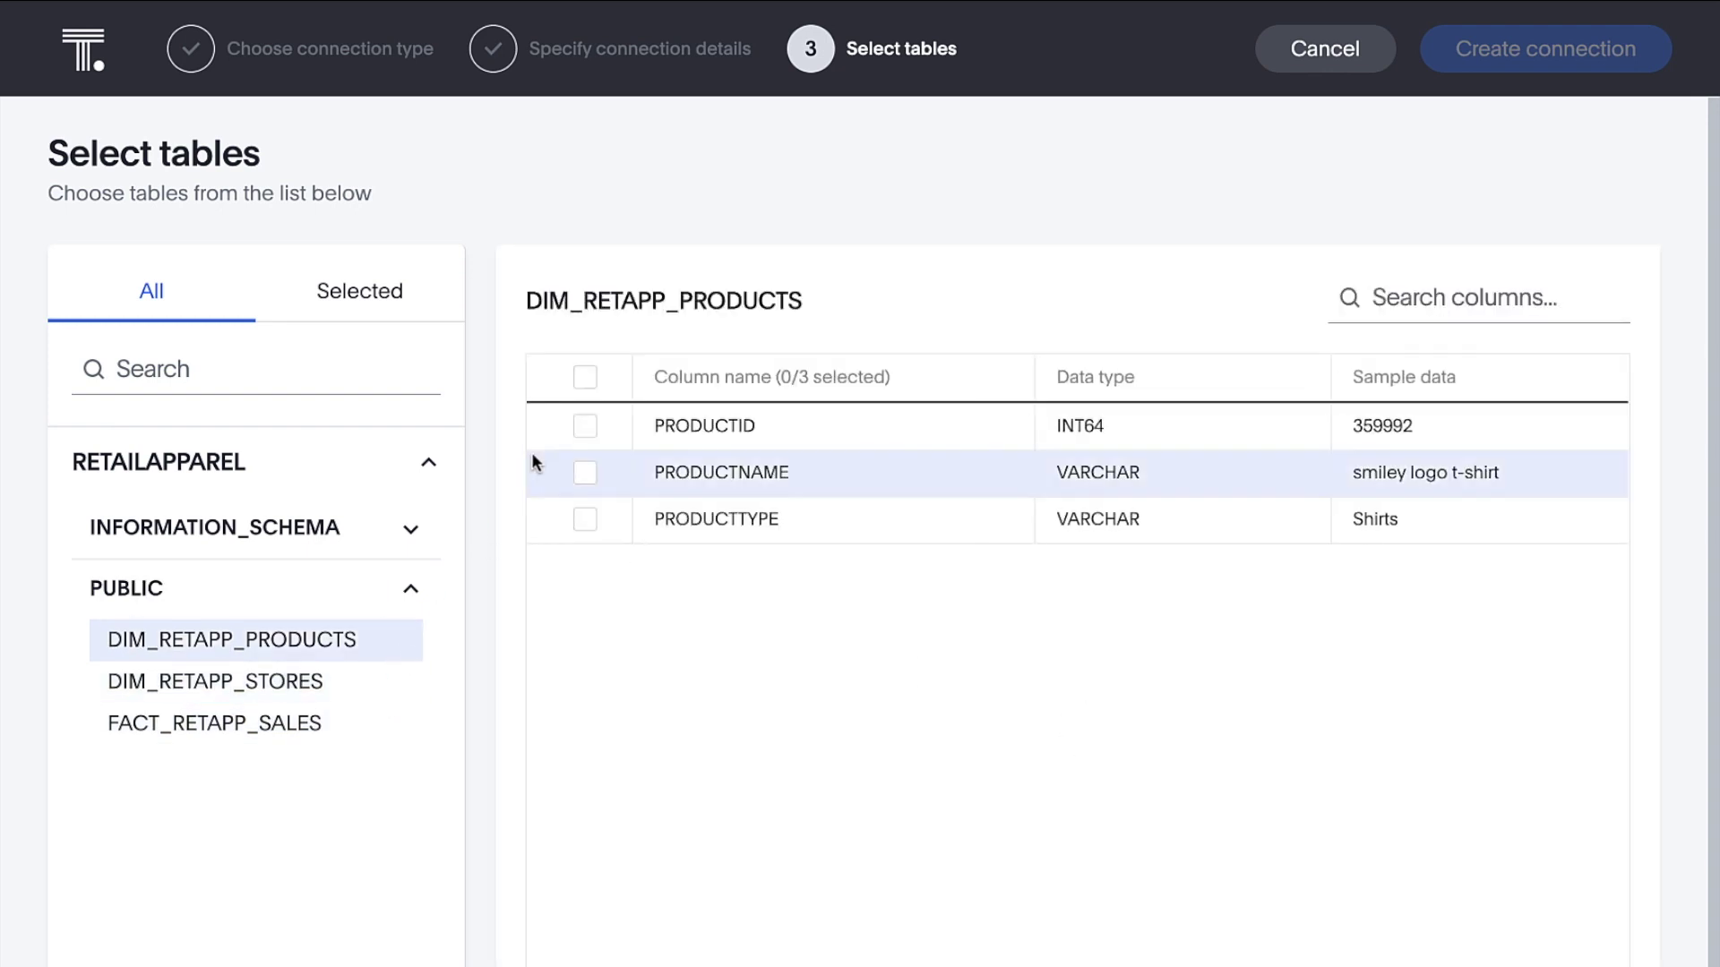
pyautogui.click(582, 381)
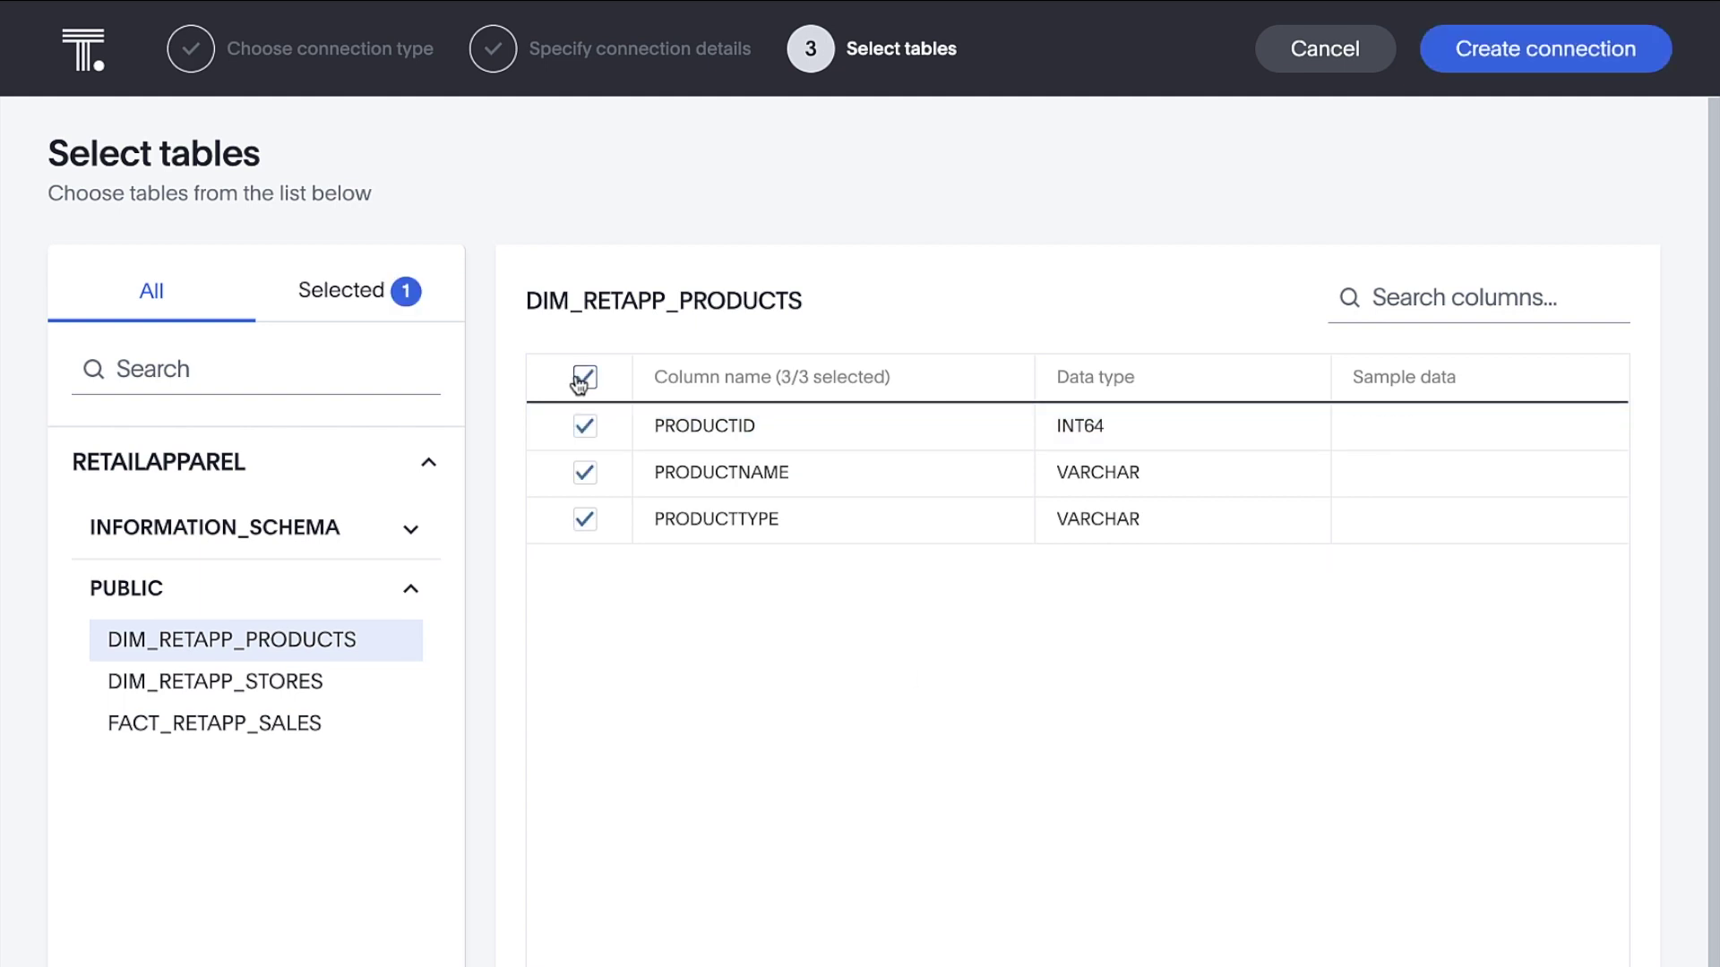
pyautogui.click(400, 687)
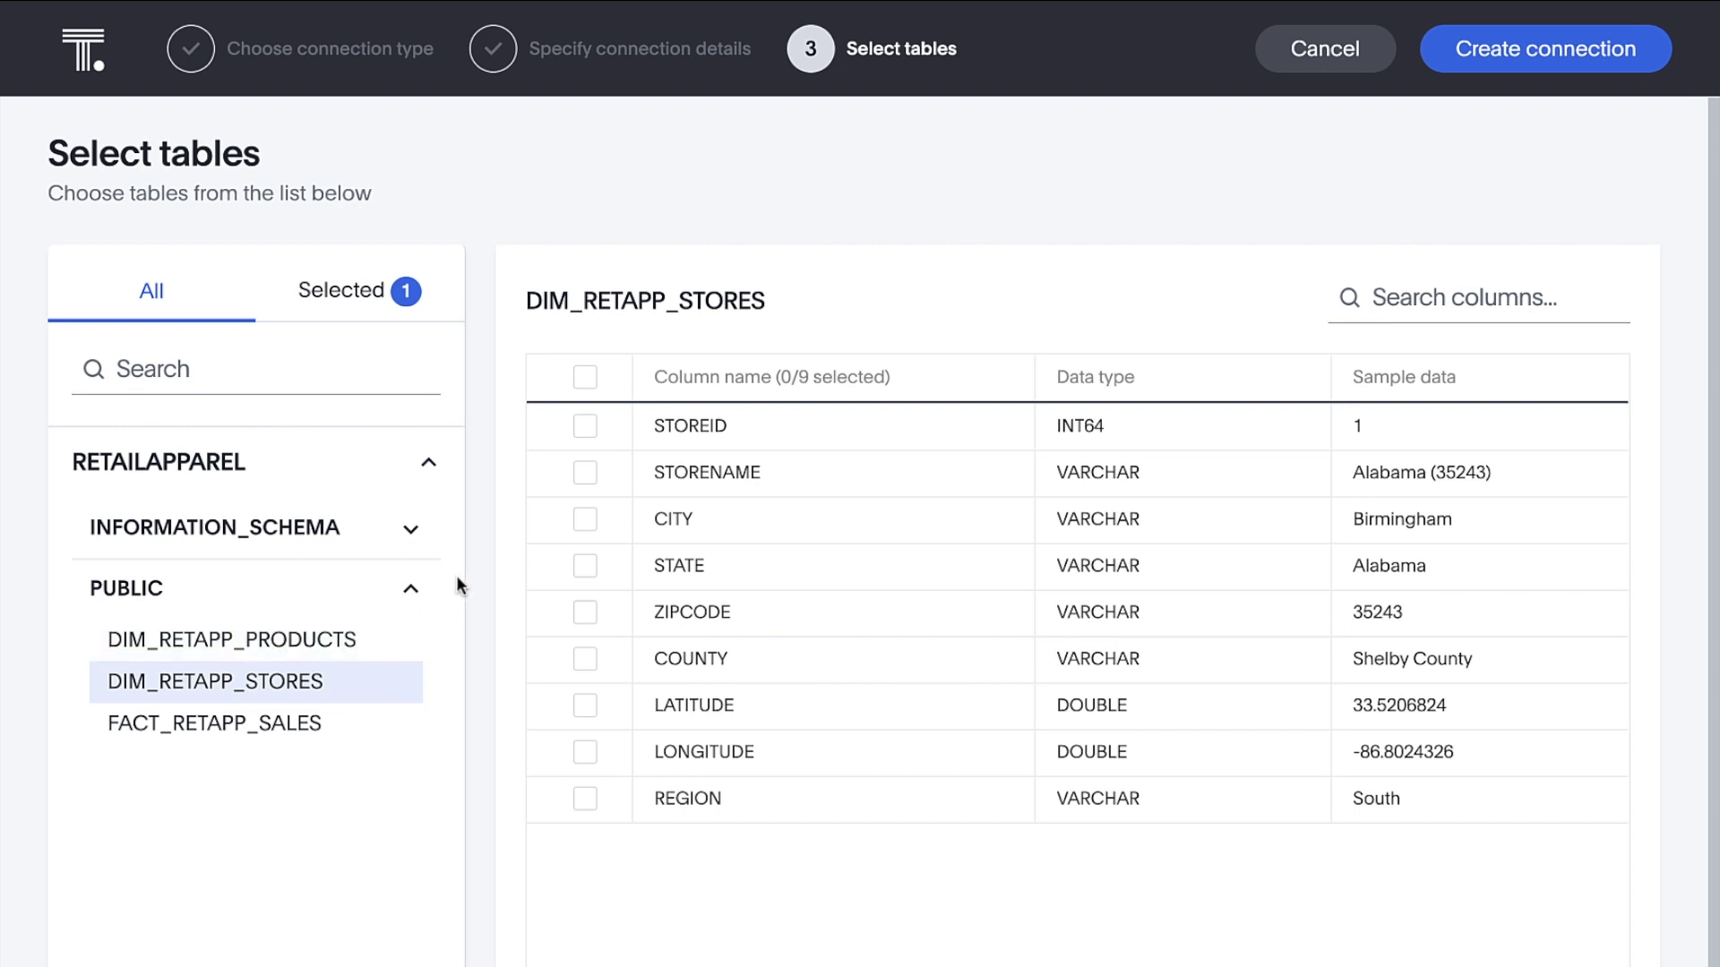
pyautogui.click(581, 379)
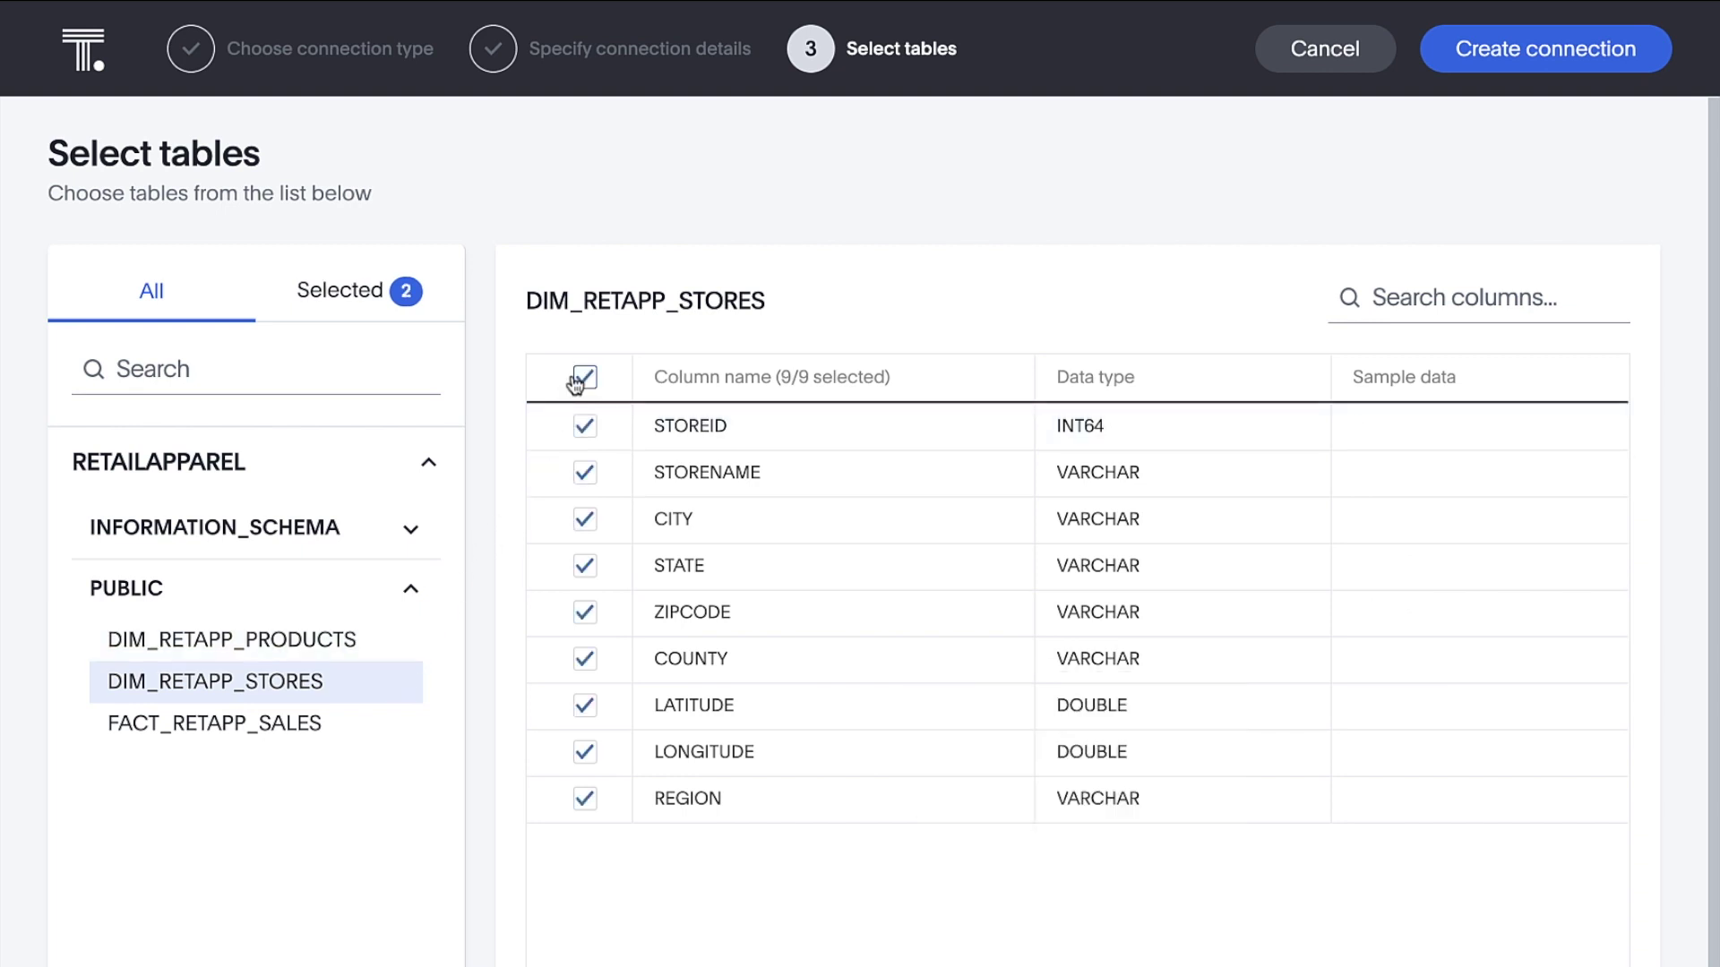
pyautogui.click(401, 736)
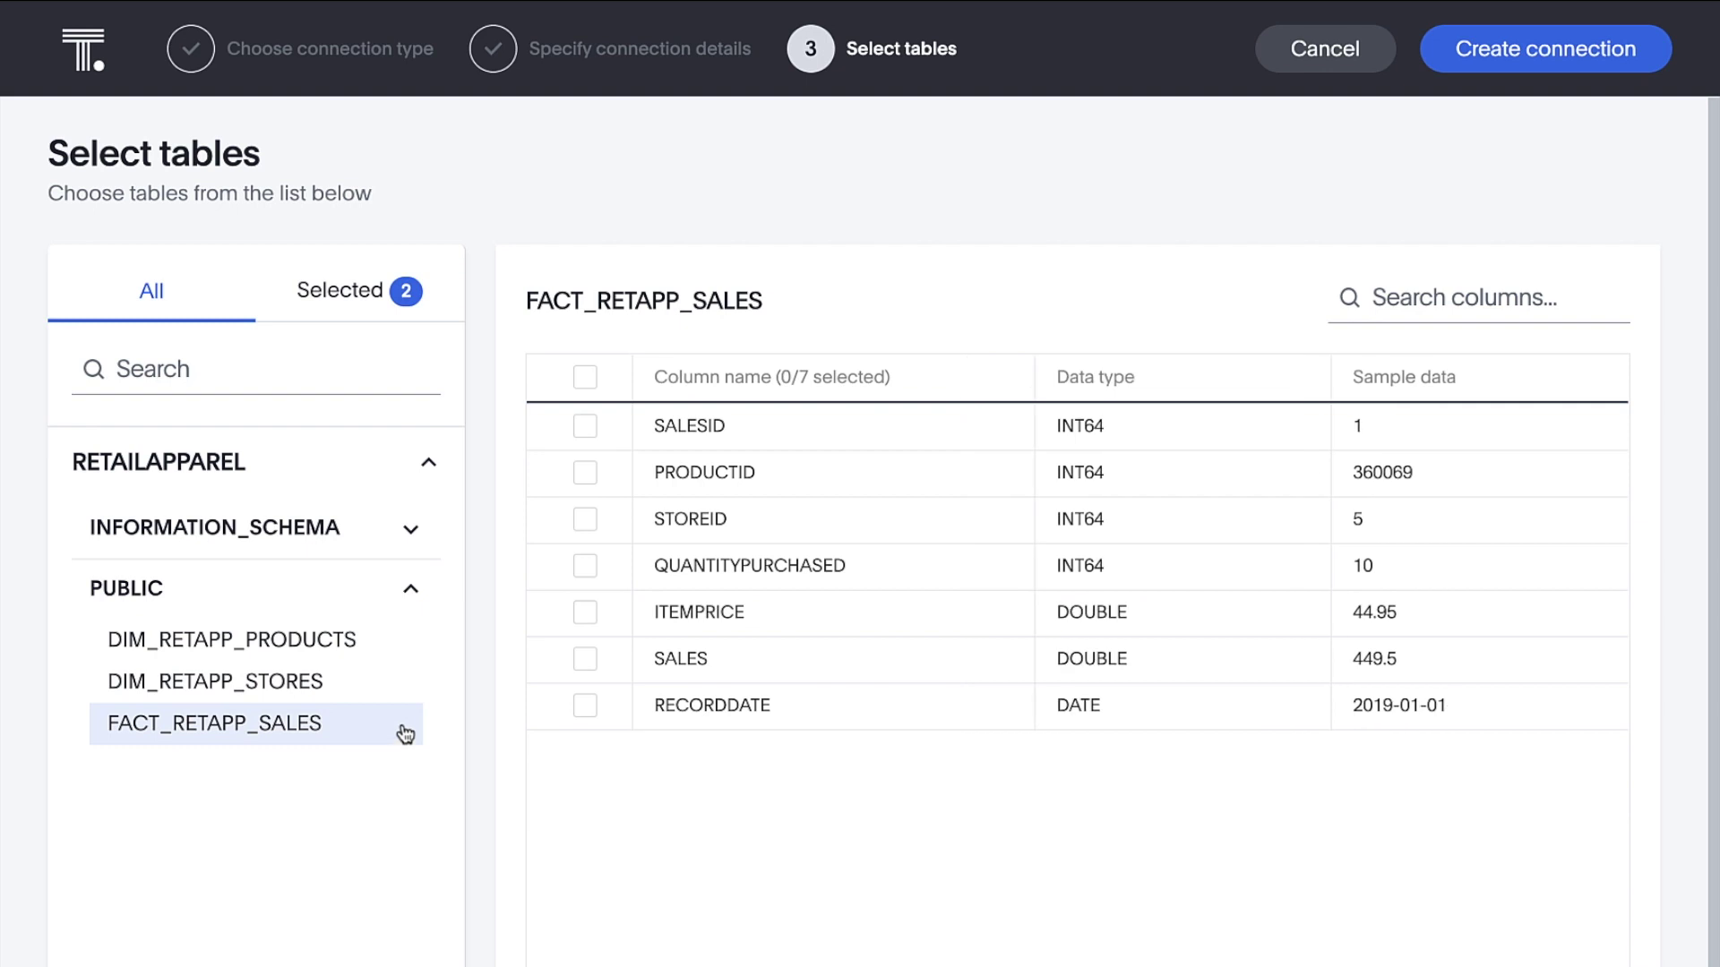
pyautogui.click(584, 378)
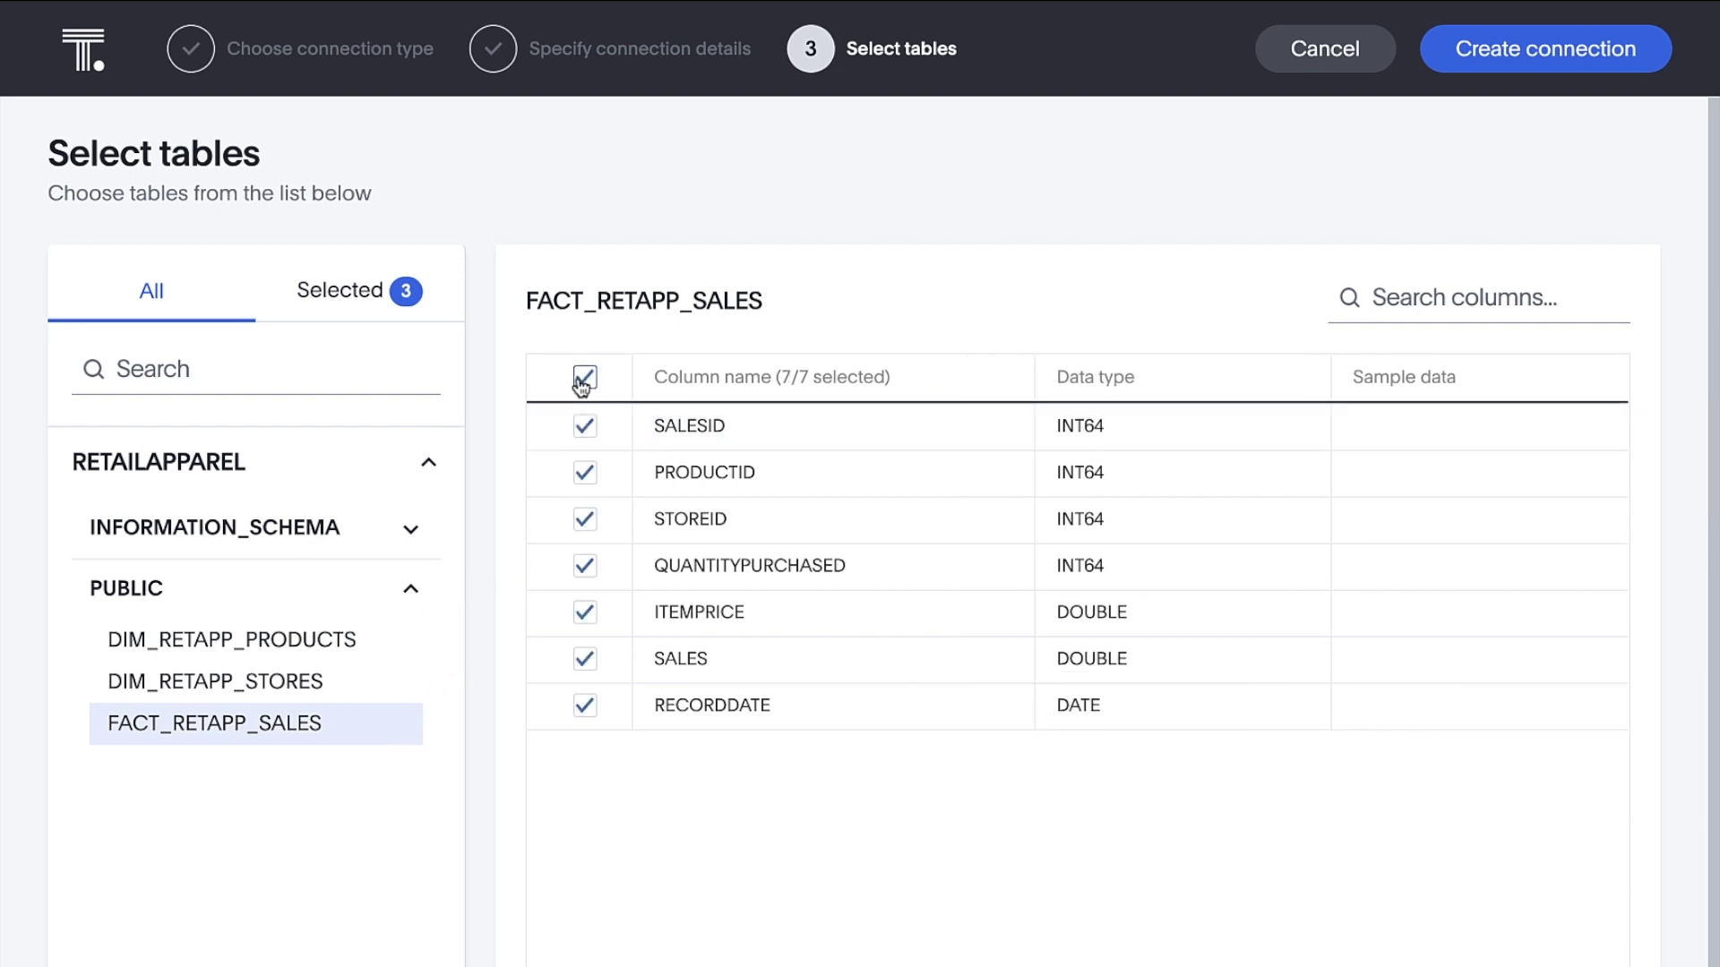
pyautogui.click(1445, 61)
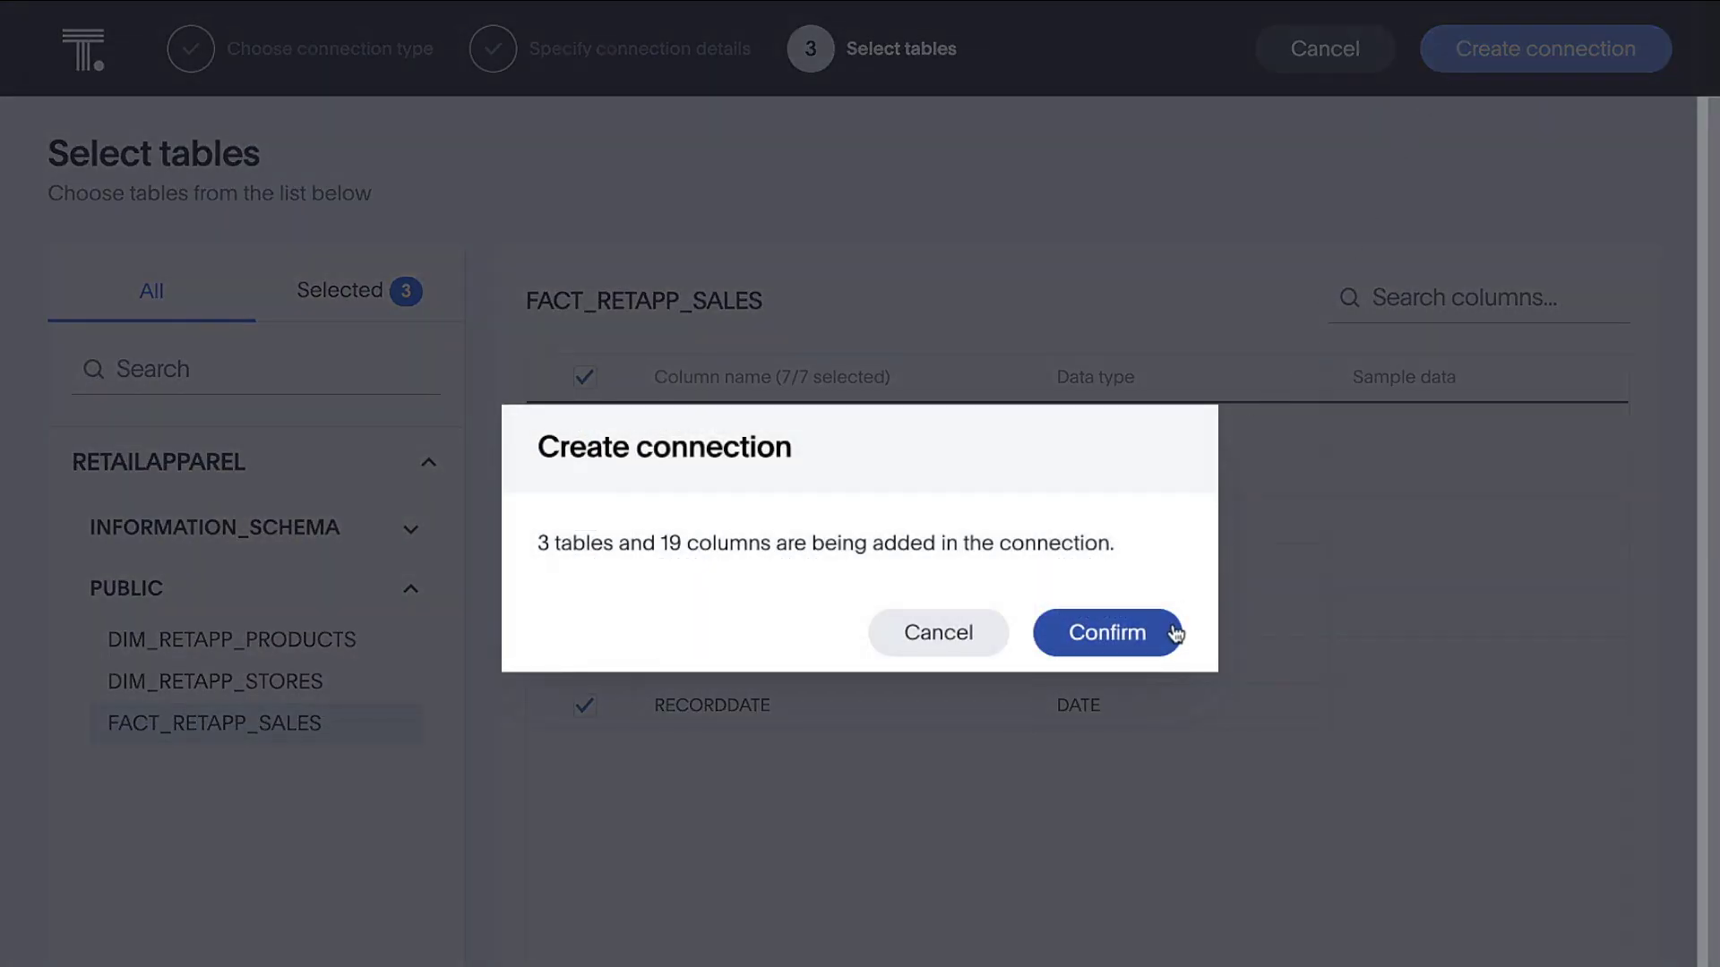
pyautogui.click(1171, 634)
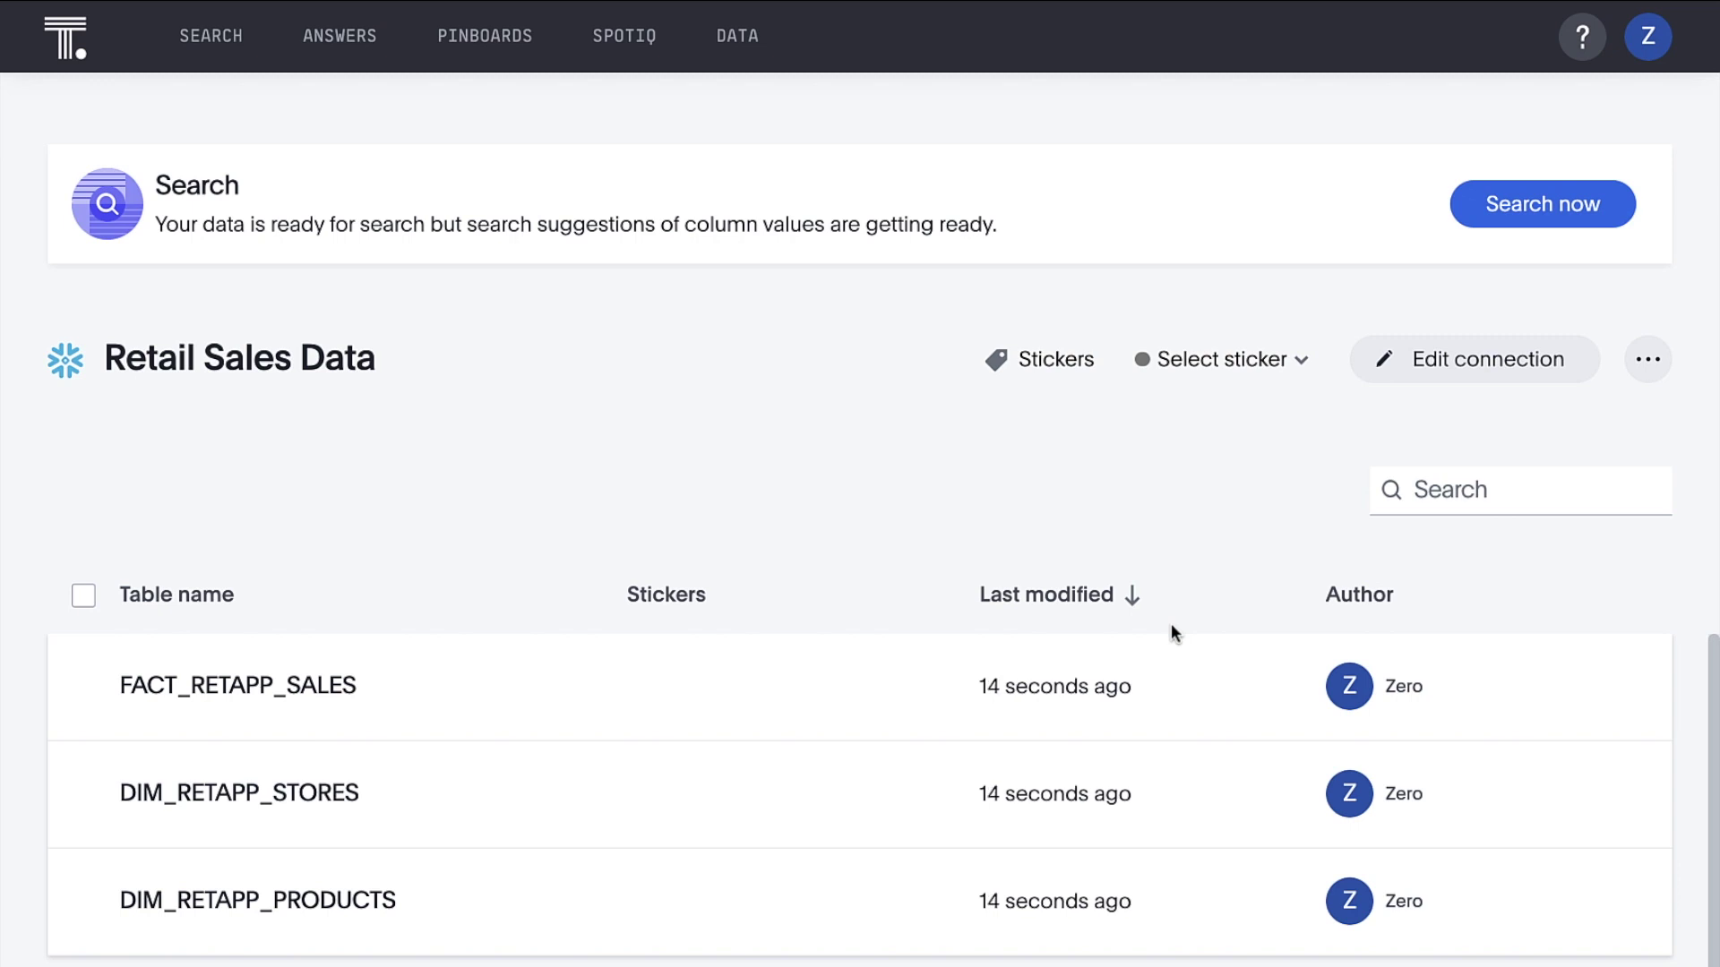
# Search the newly connected data for '2019 sales'
pyautogui.click(1472, 215)
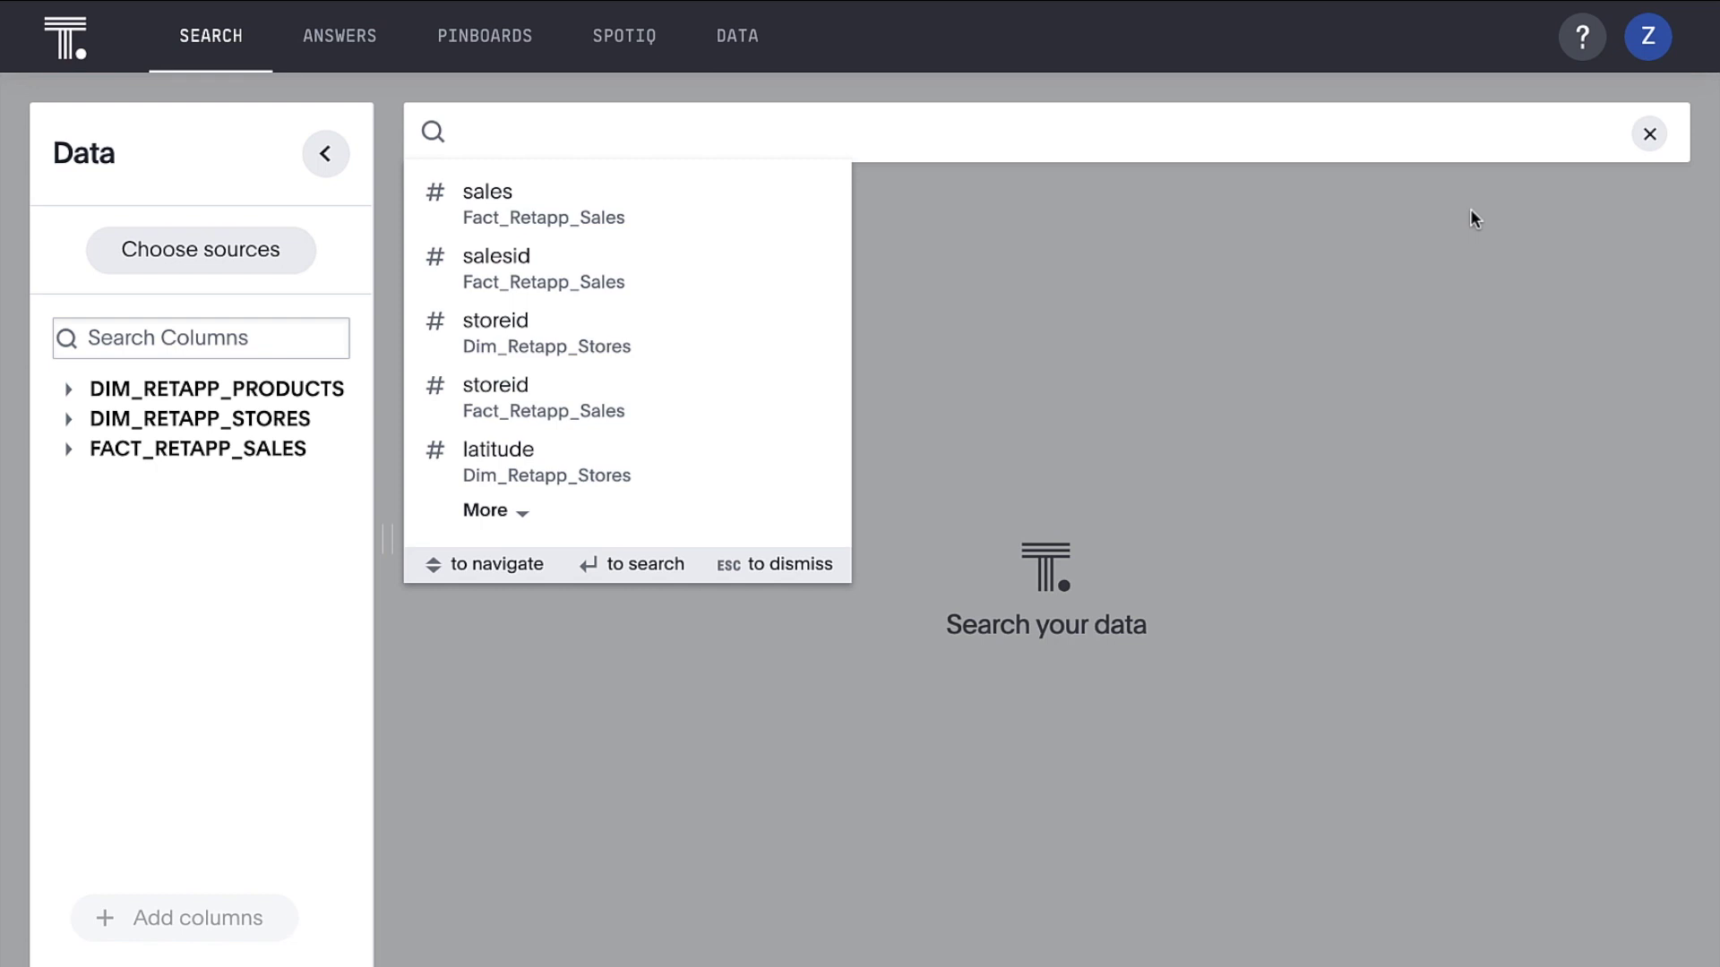
pyautogui.write('2019 sales')
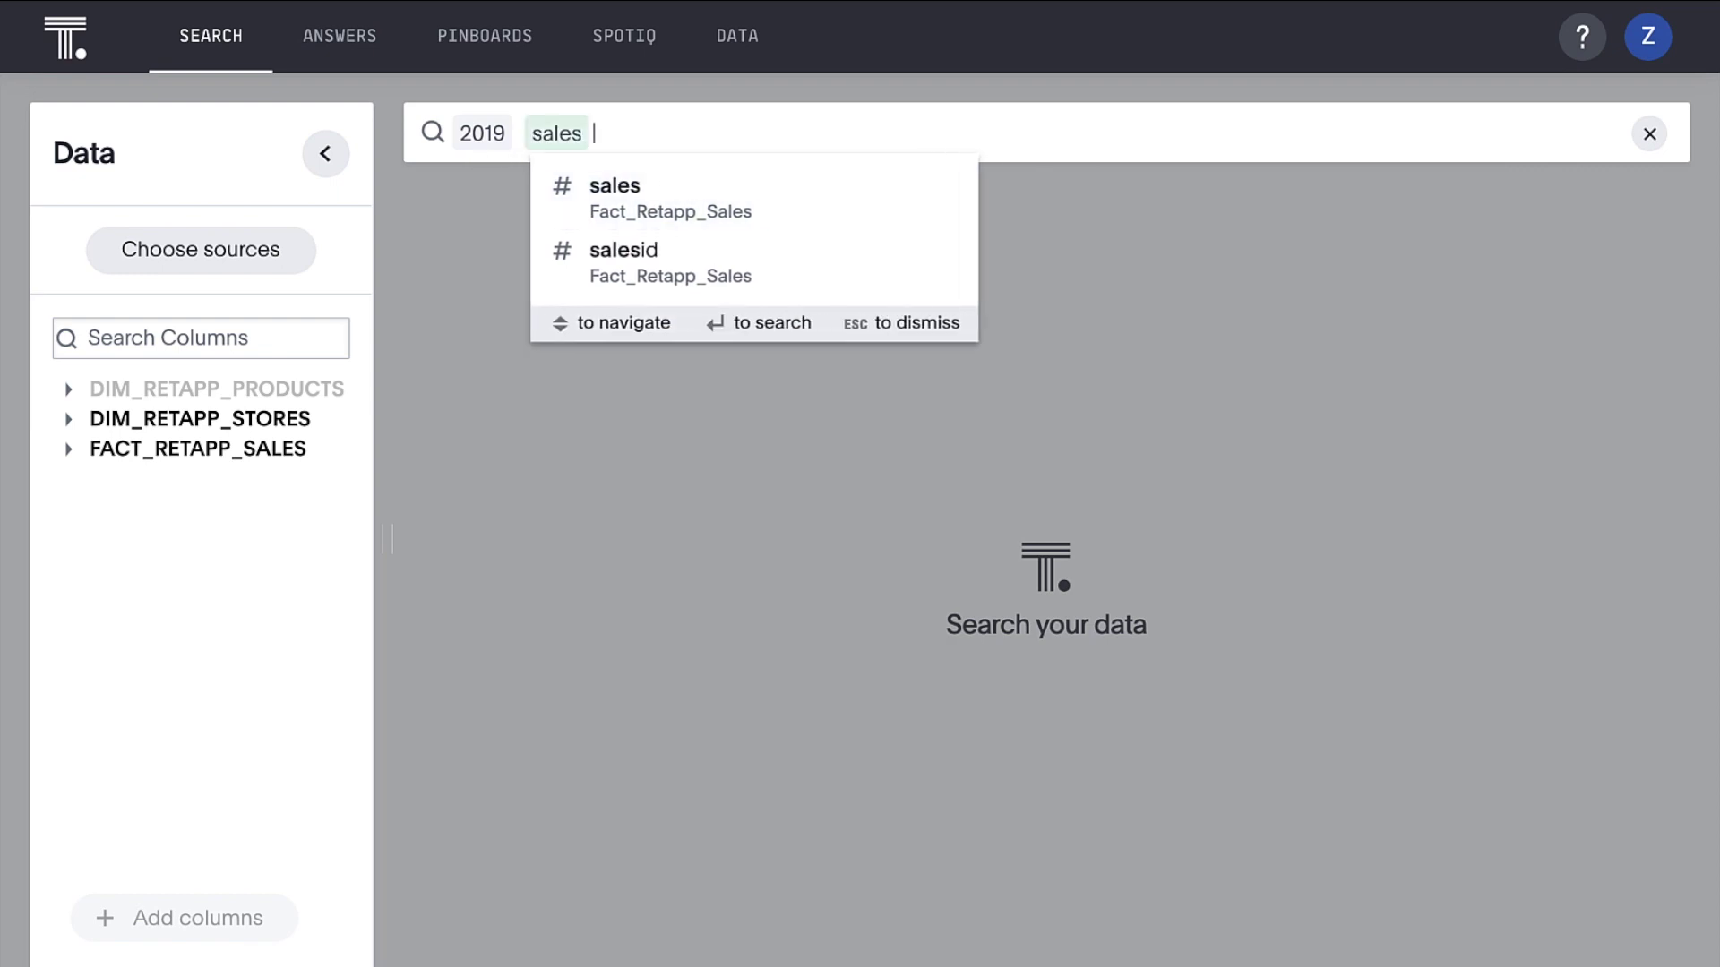
pyautogui.press('Return')
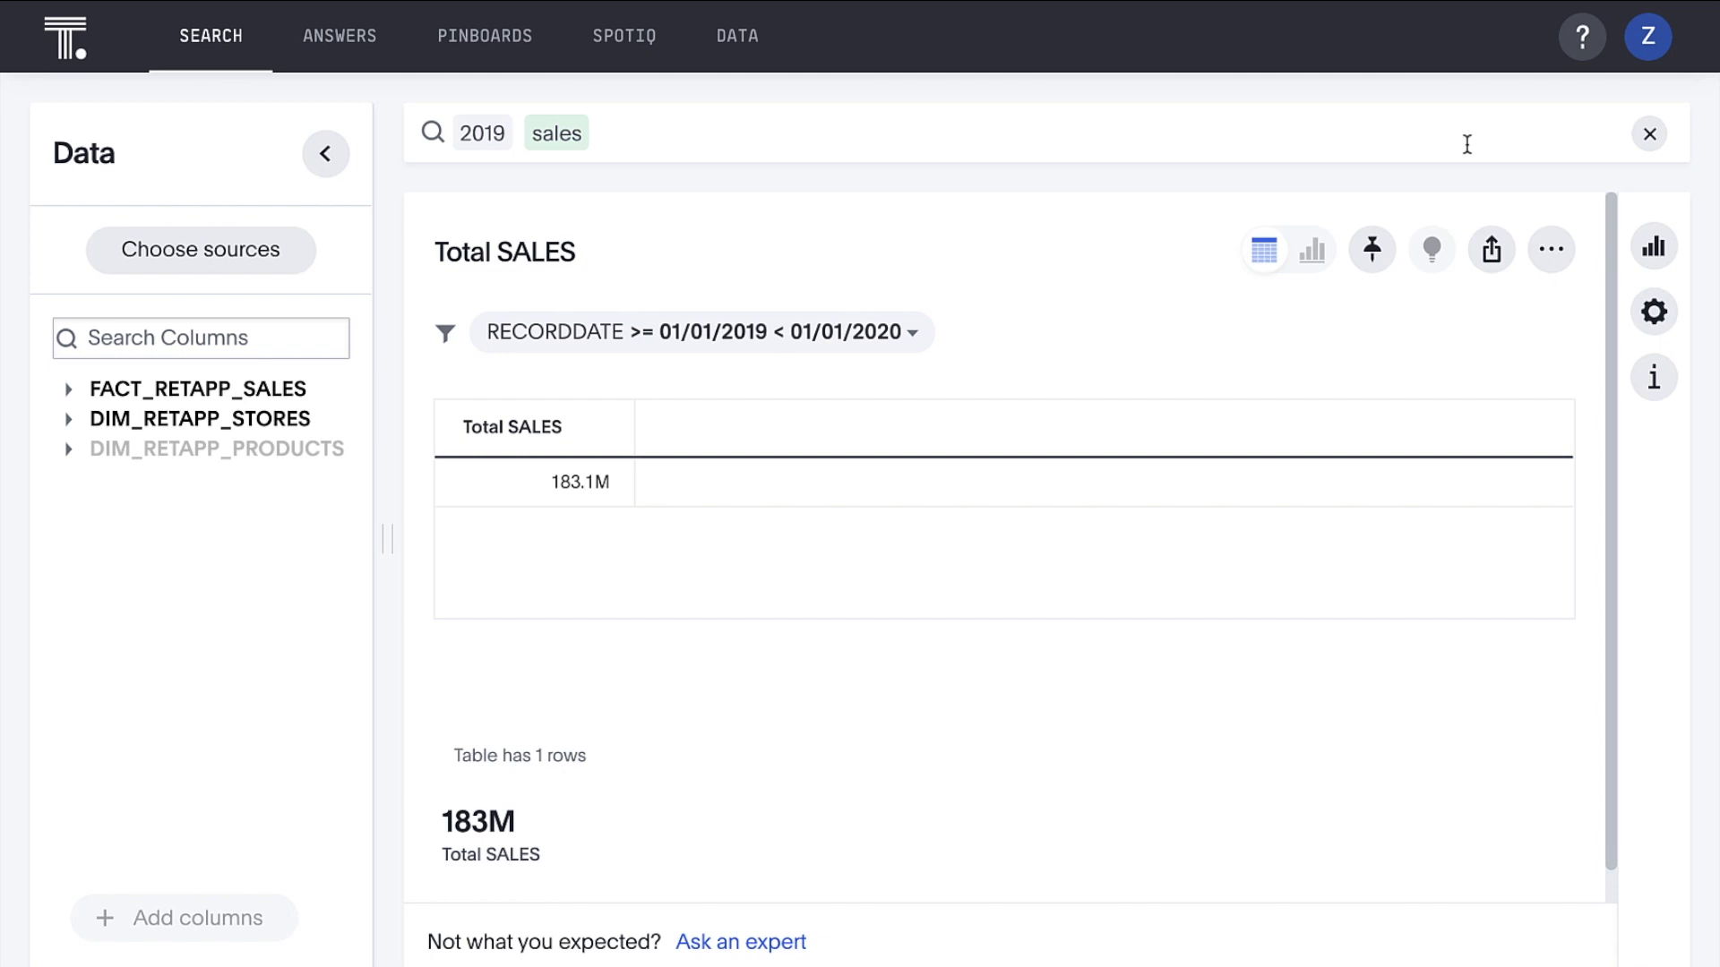
# Add 'monthly' to chart 2019 total sales by month as a line
pyautogui.click(1466, 144)
pyautogui.write('monthl')
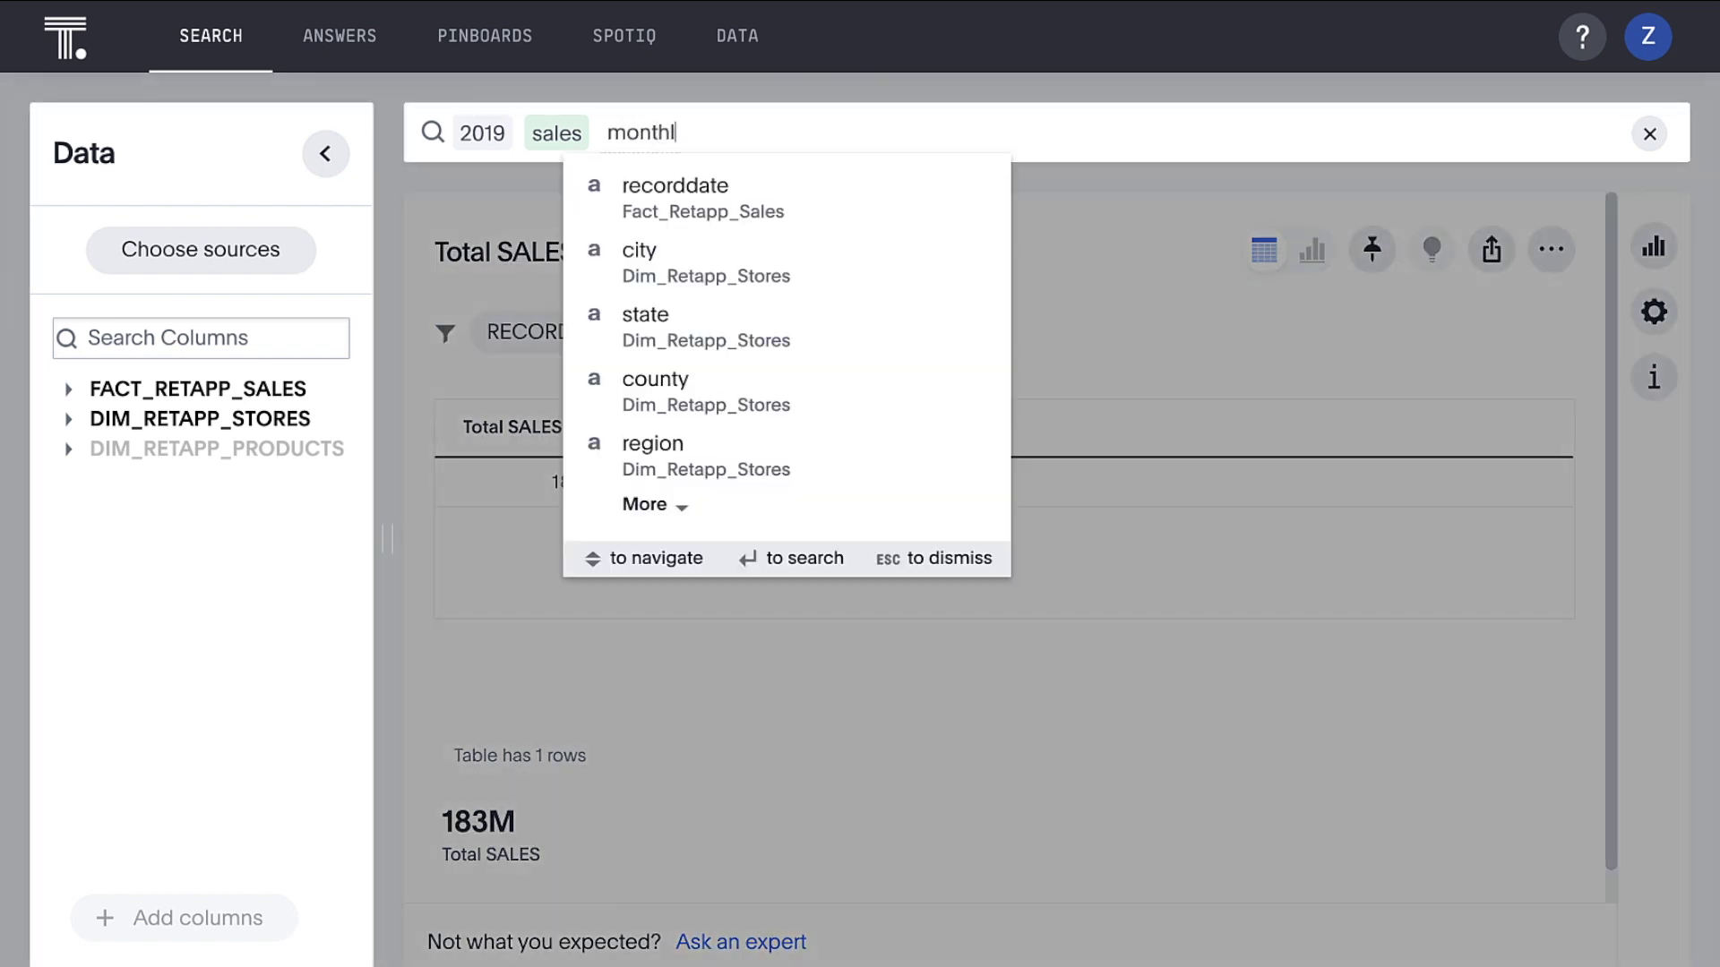
pyautogui.write('y')
pyautogui.press('Return')
pyautogui.press('Return')
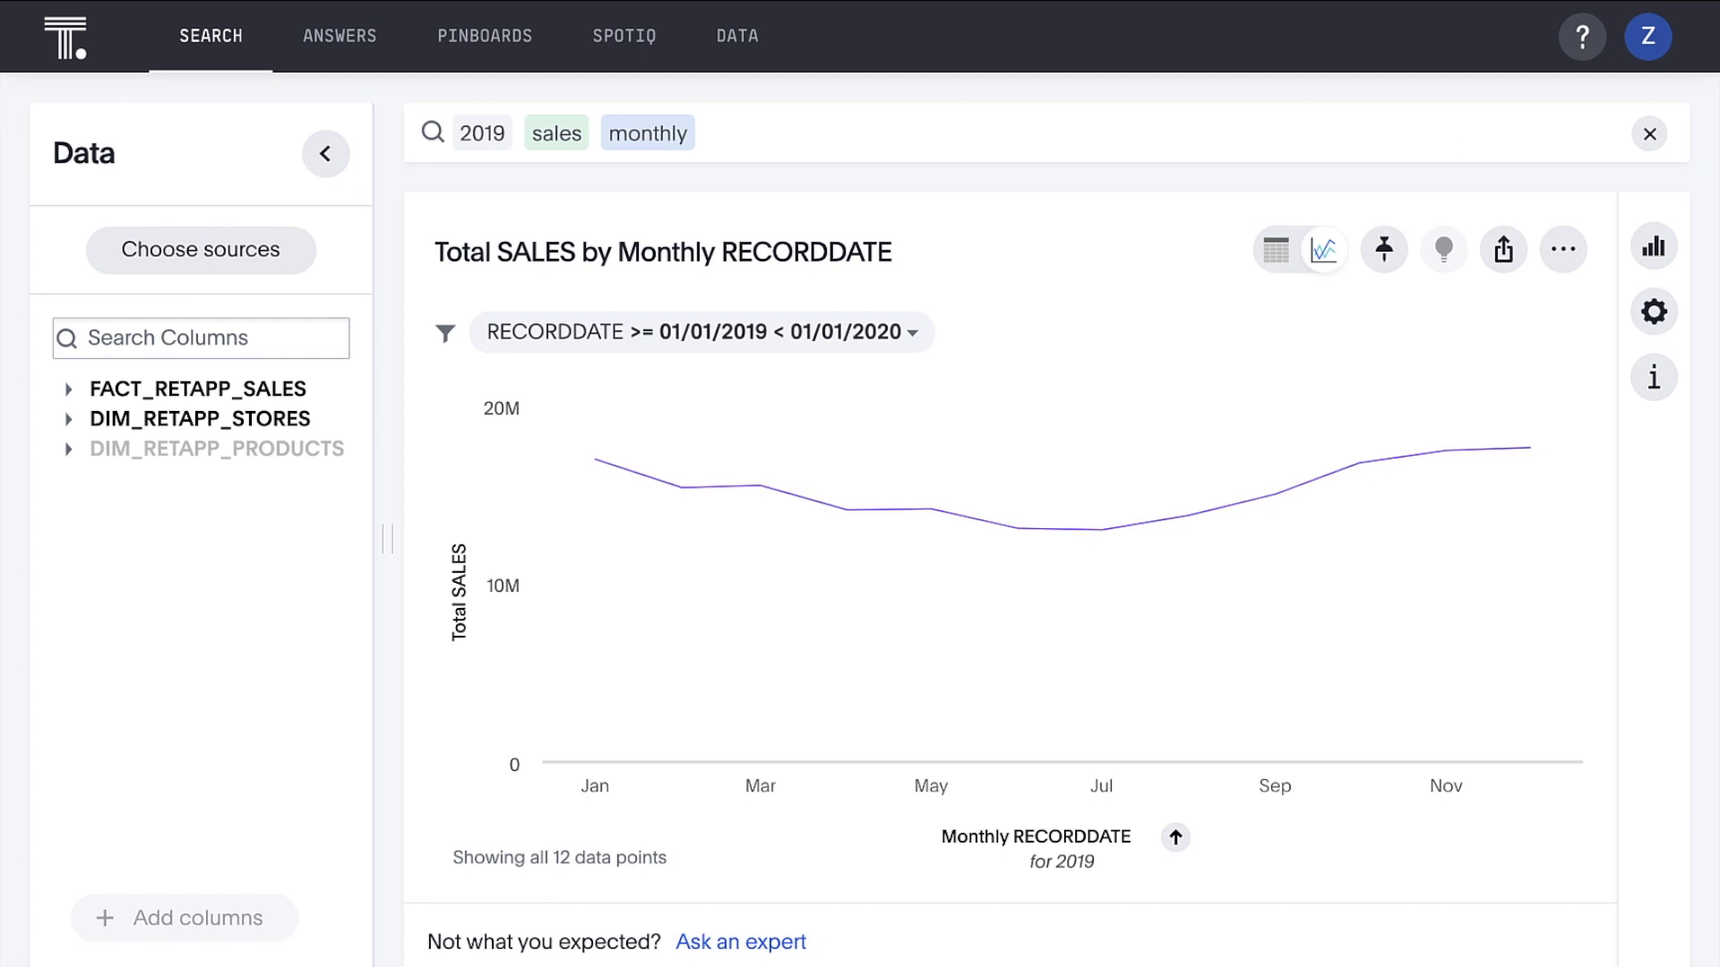
pyautogui.click(707, 132)
# Add 'by stor' to split monthly sales by STORENAME, then return to the Data objects list
pyautogui.write('by stor')
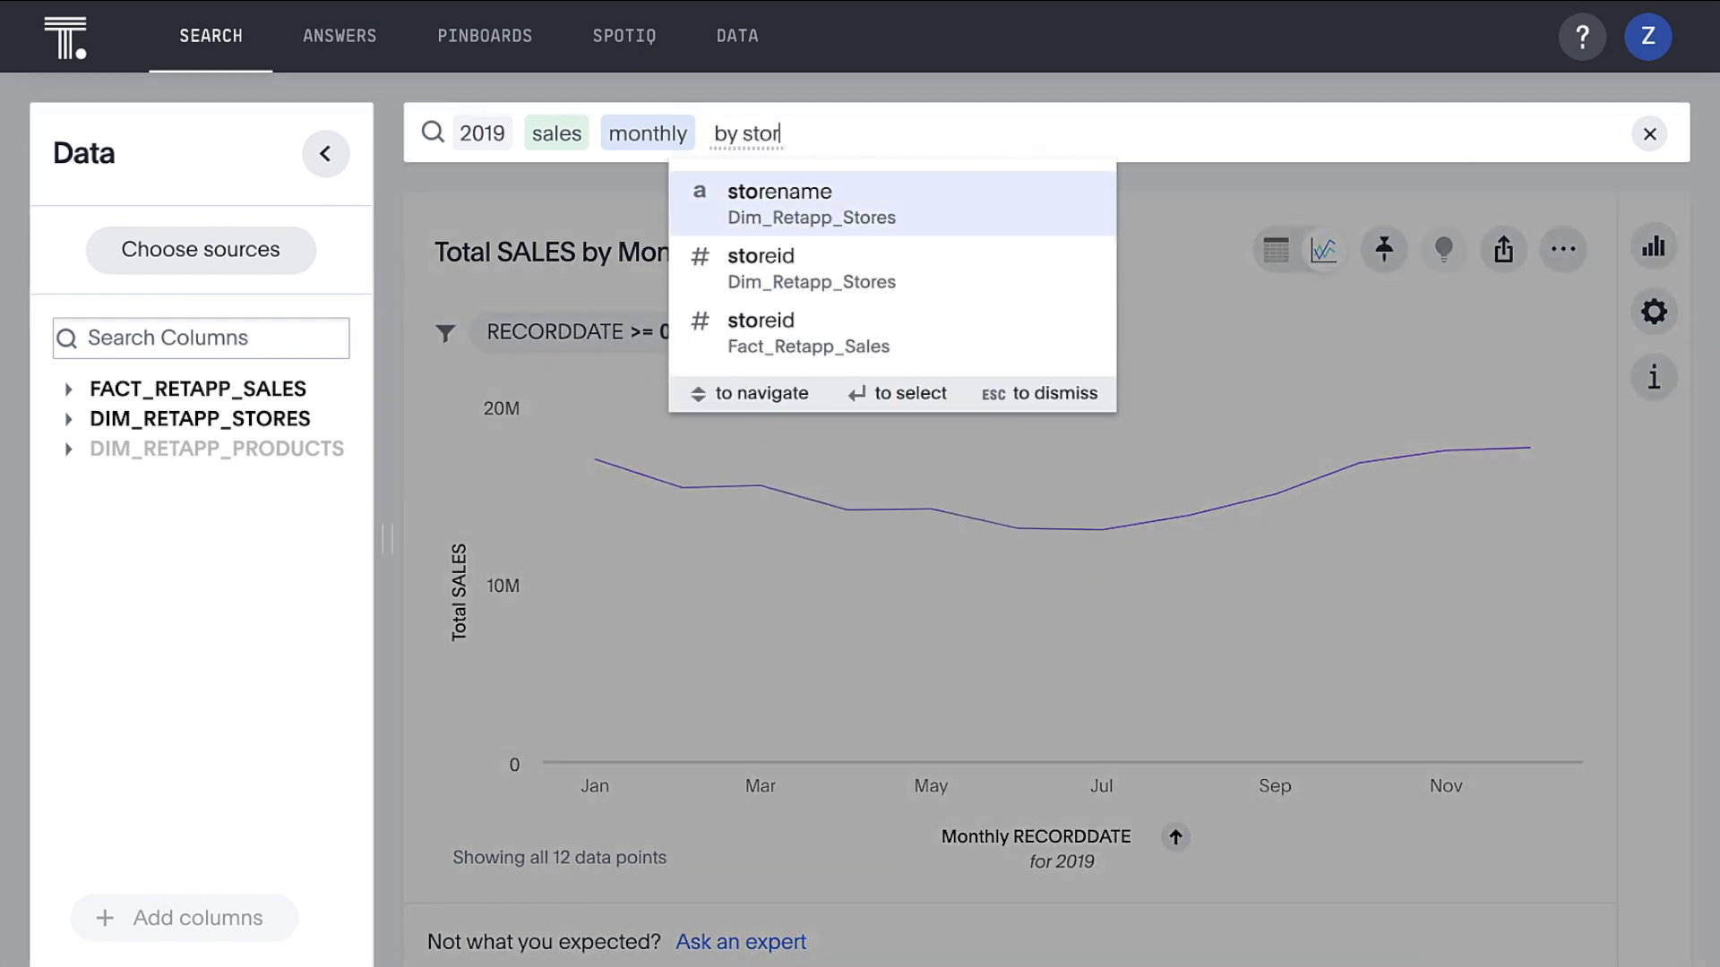
pyautogui.press('Return')
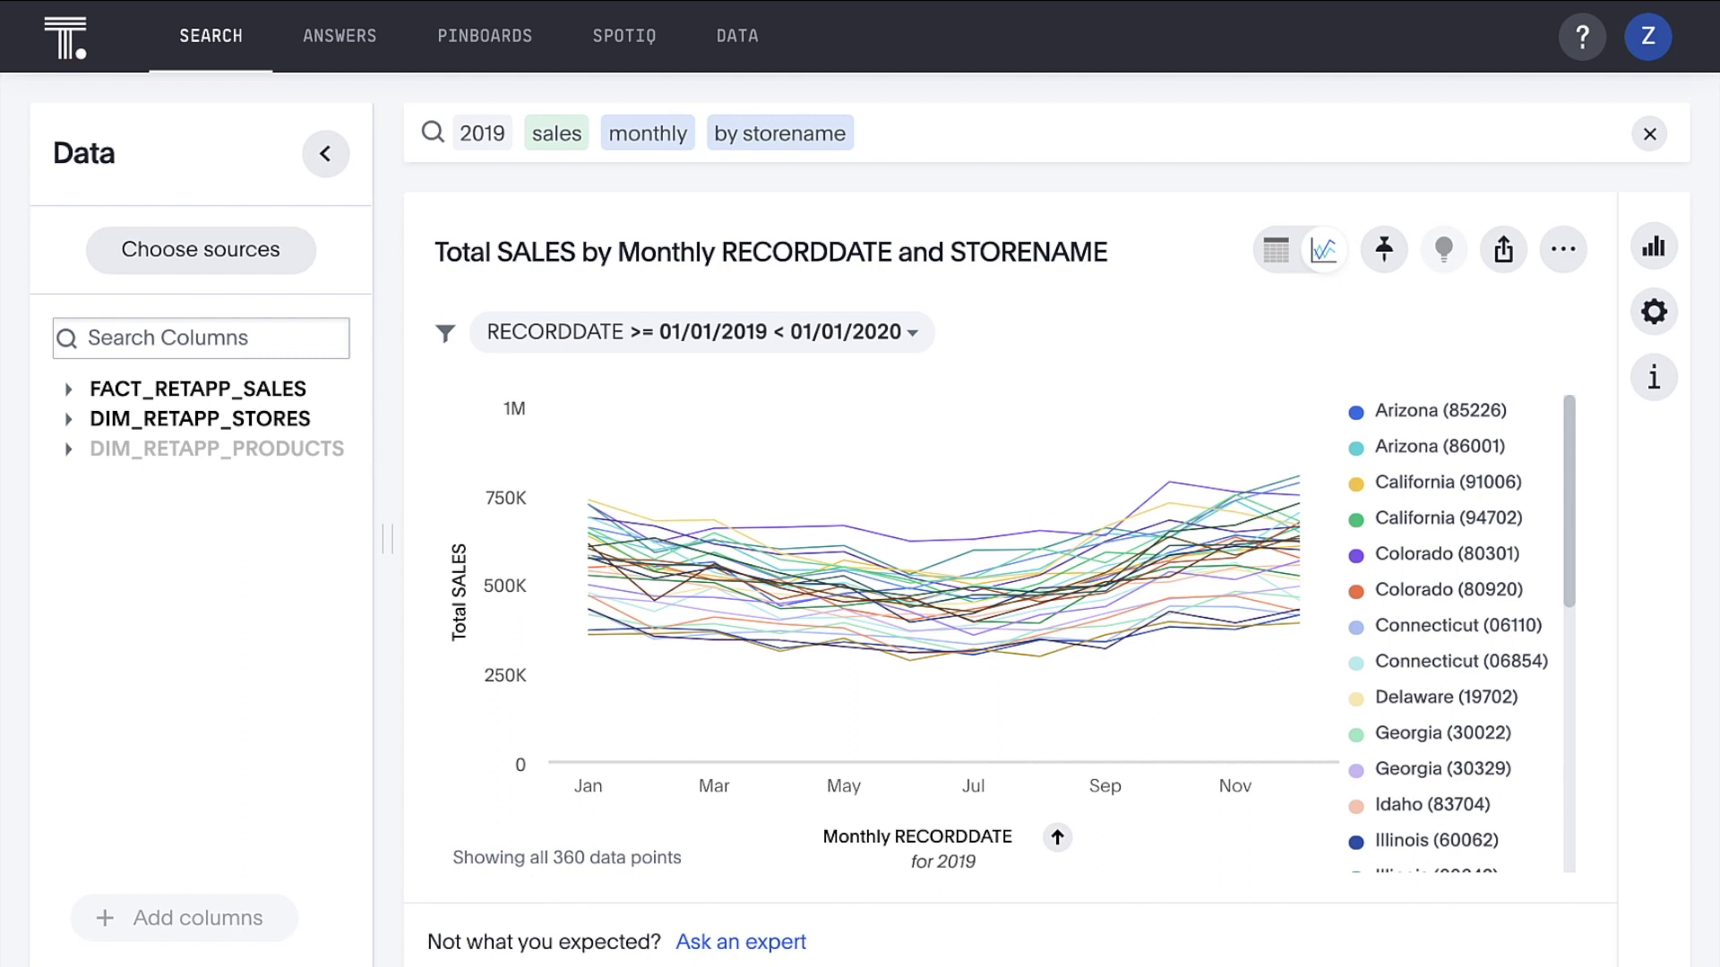
pyautogui.click(740, 36)
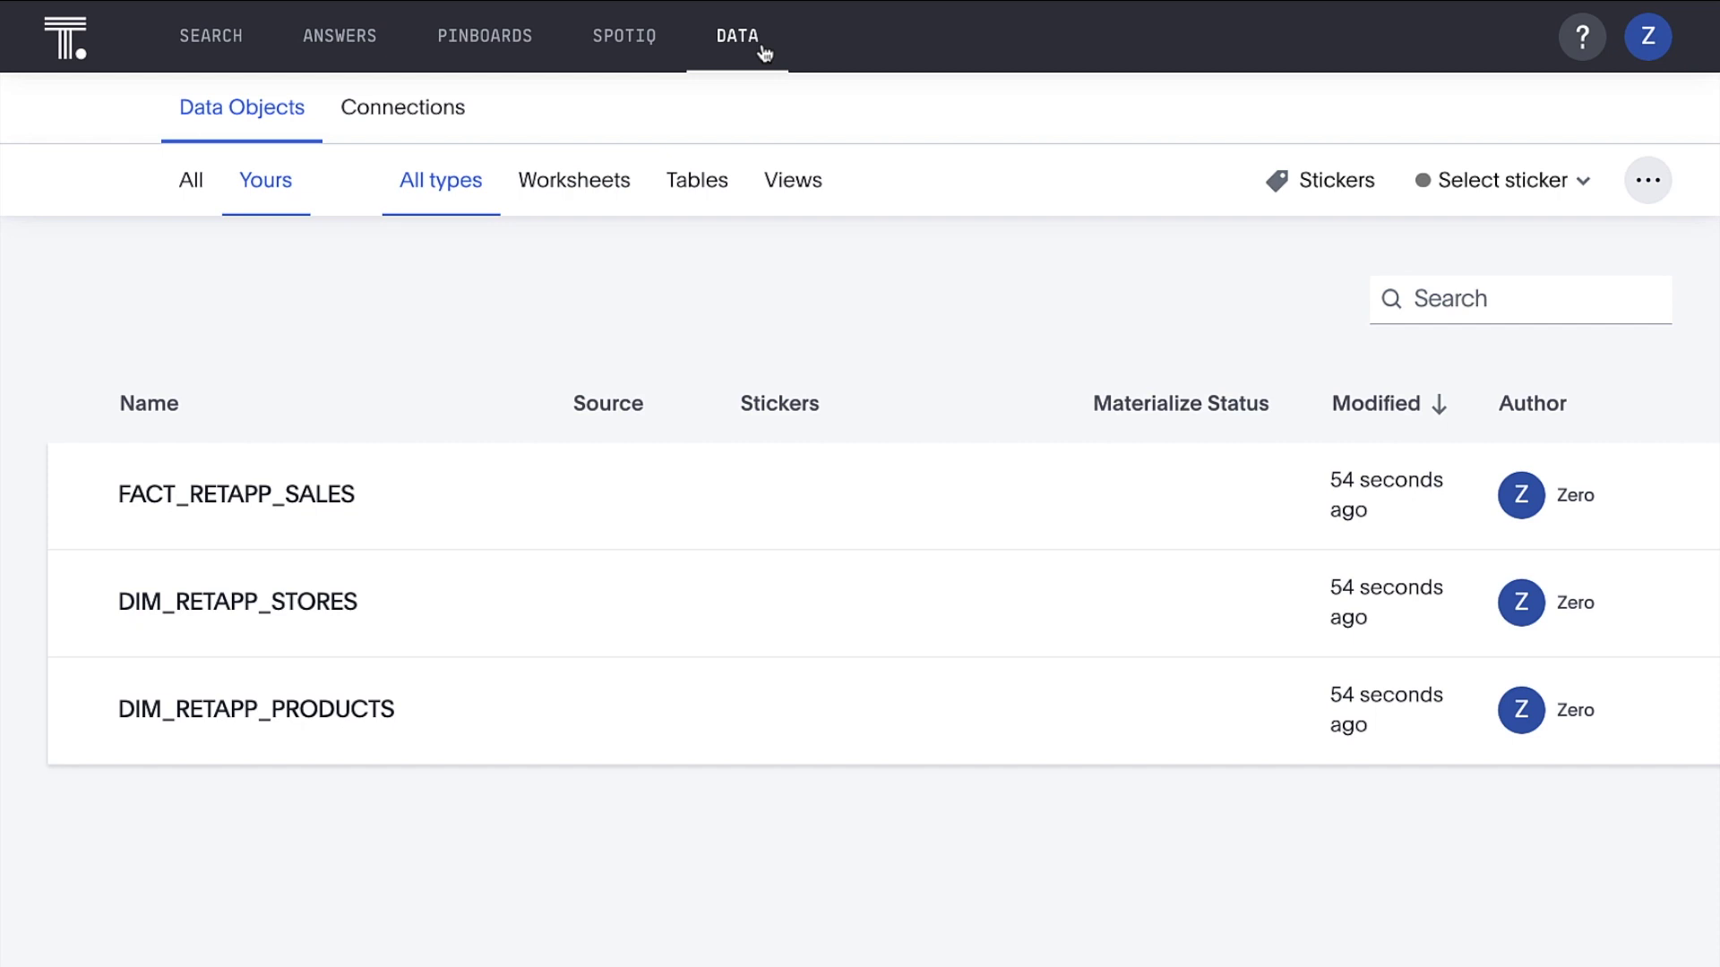
# Add a join from FACT_RETAPP_SALES to DIM_RETAPP_PRODUCTS on PRODUCTID in both tables
pyautogui.click(381, 488)
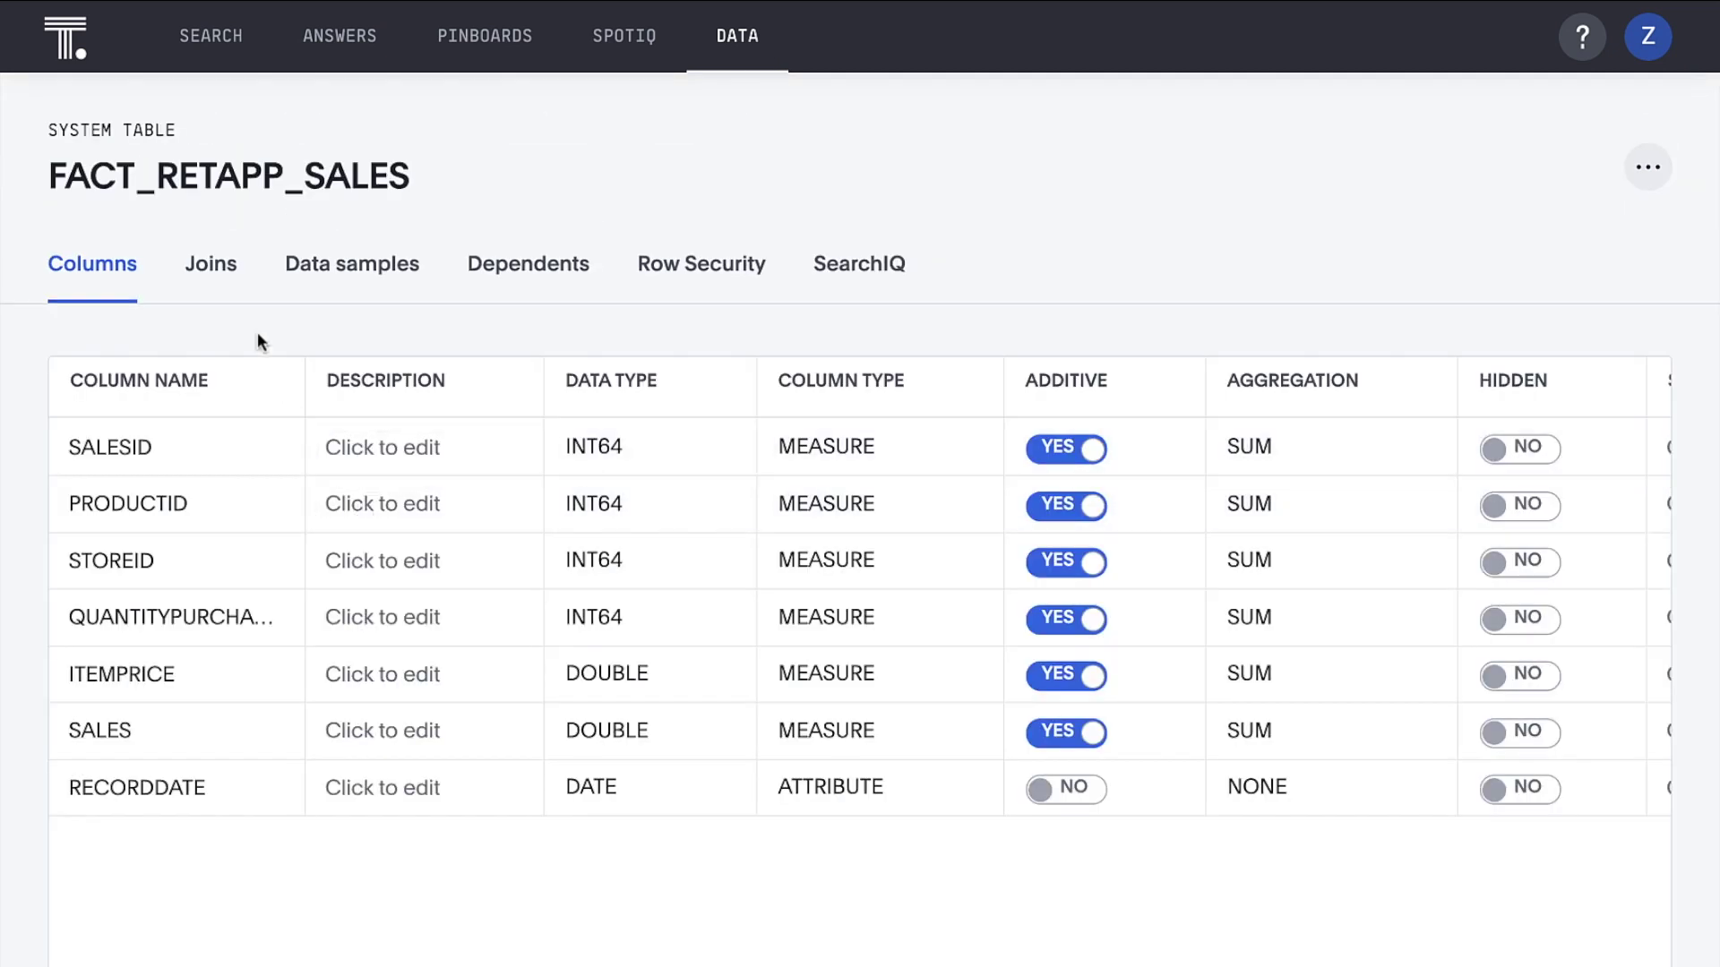
pyautogui.click(219, 282)
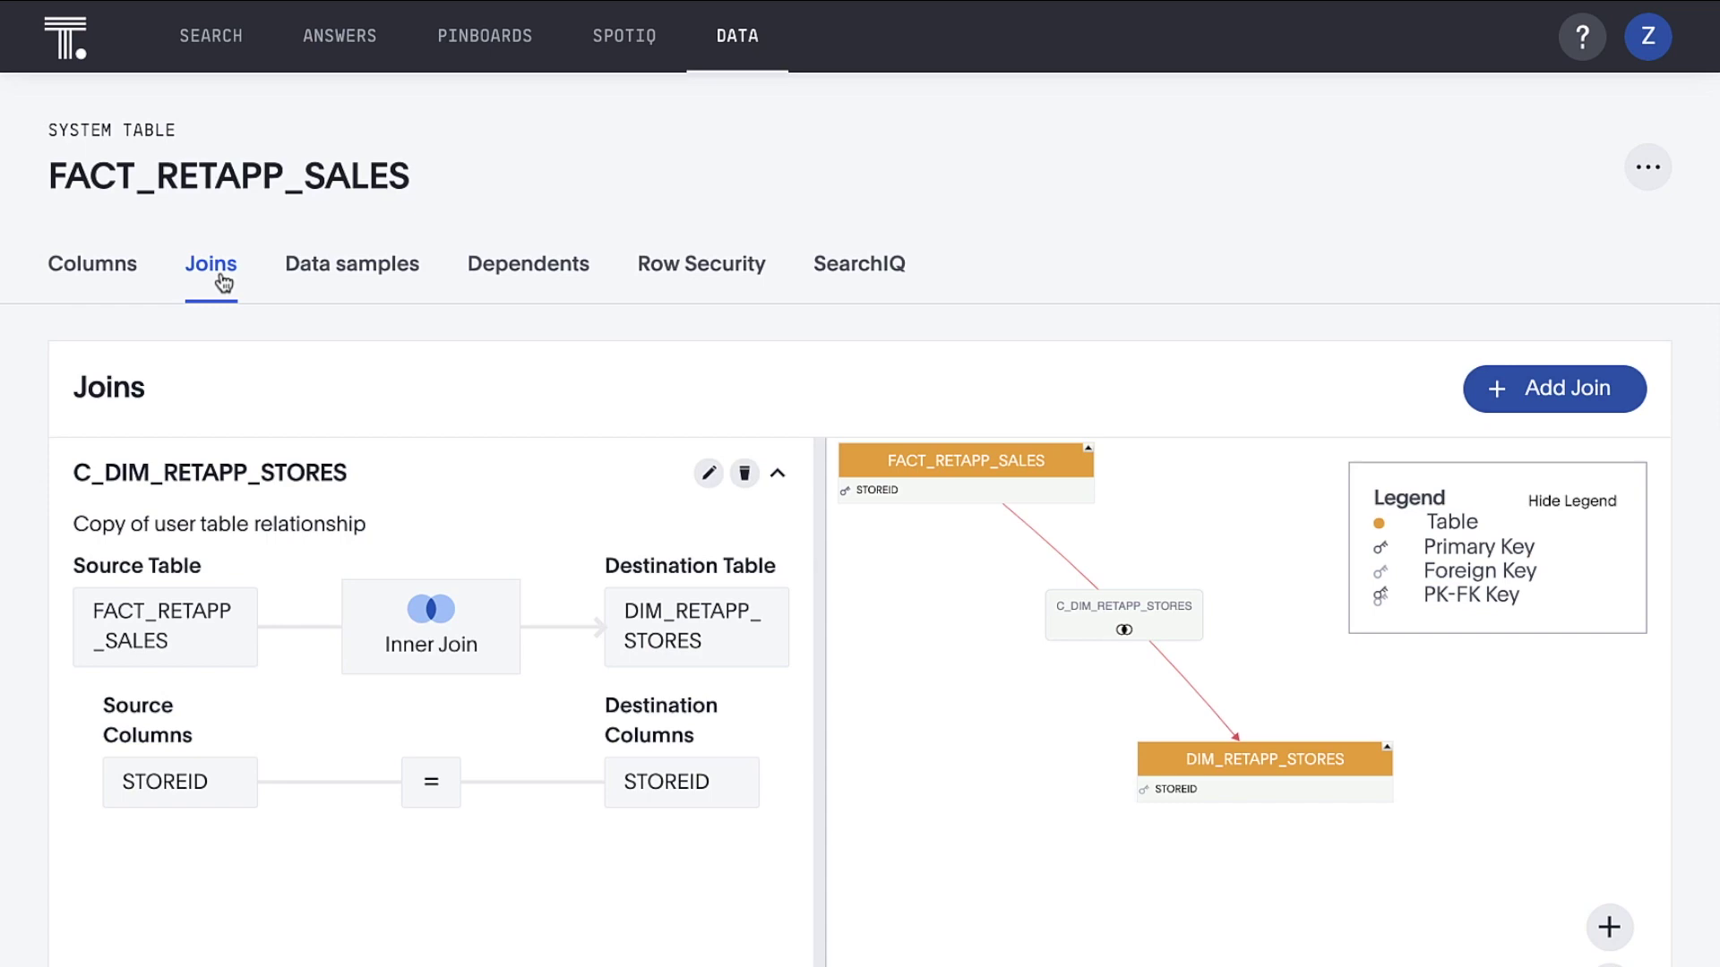
pyautogui.click(1496, 390)
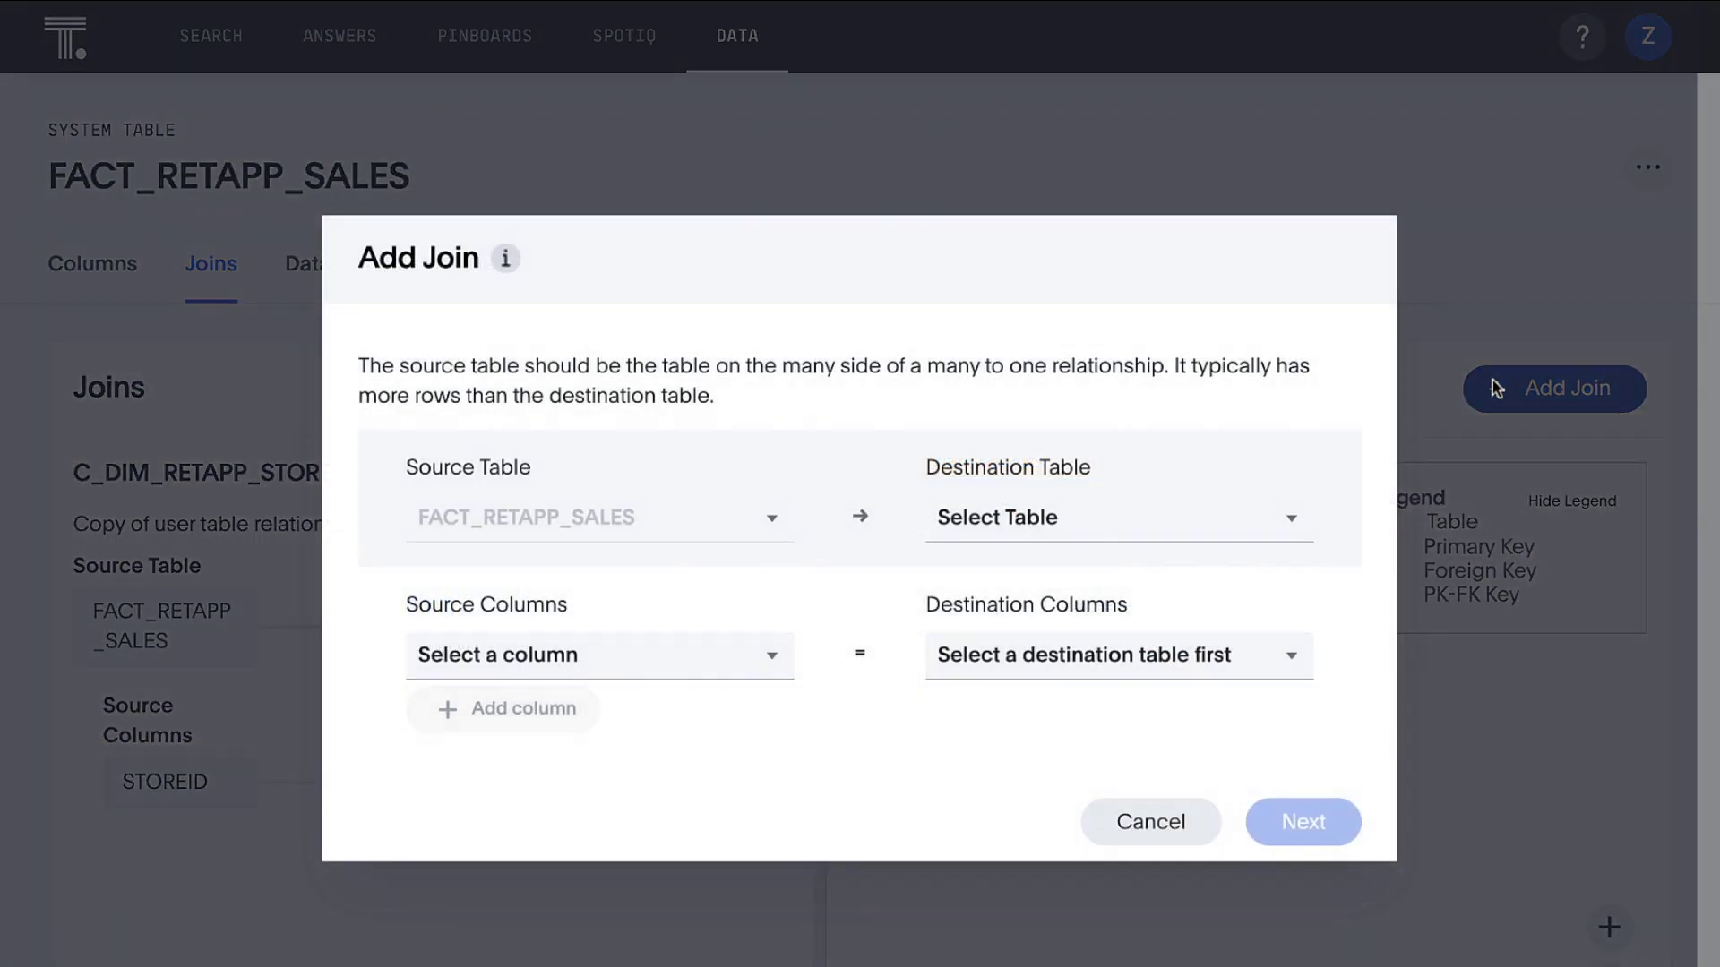
pyautogui.click(1286, 518)
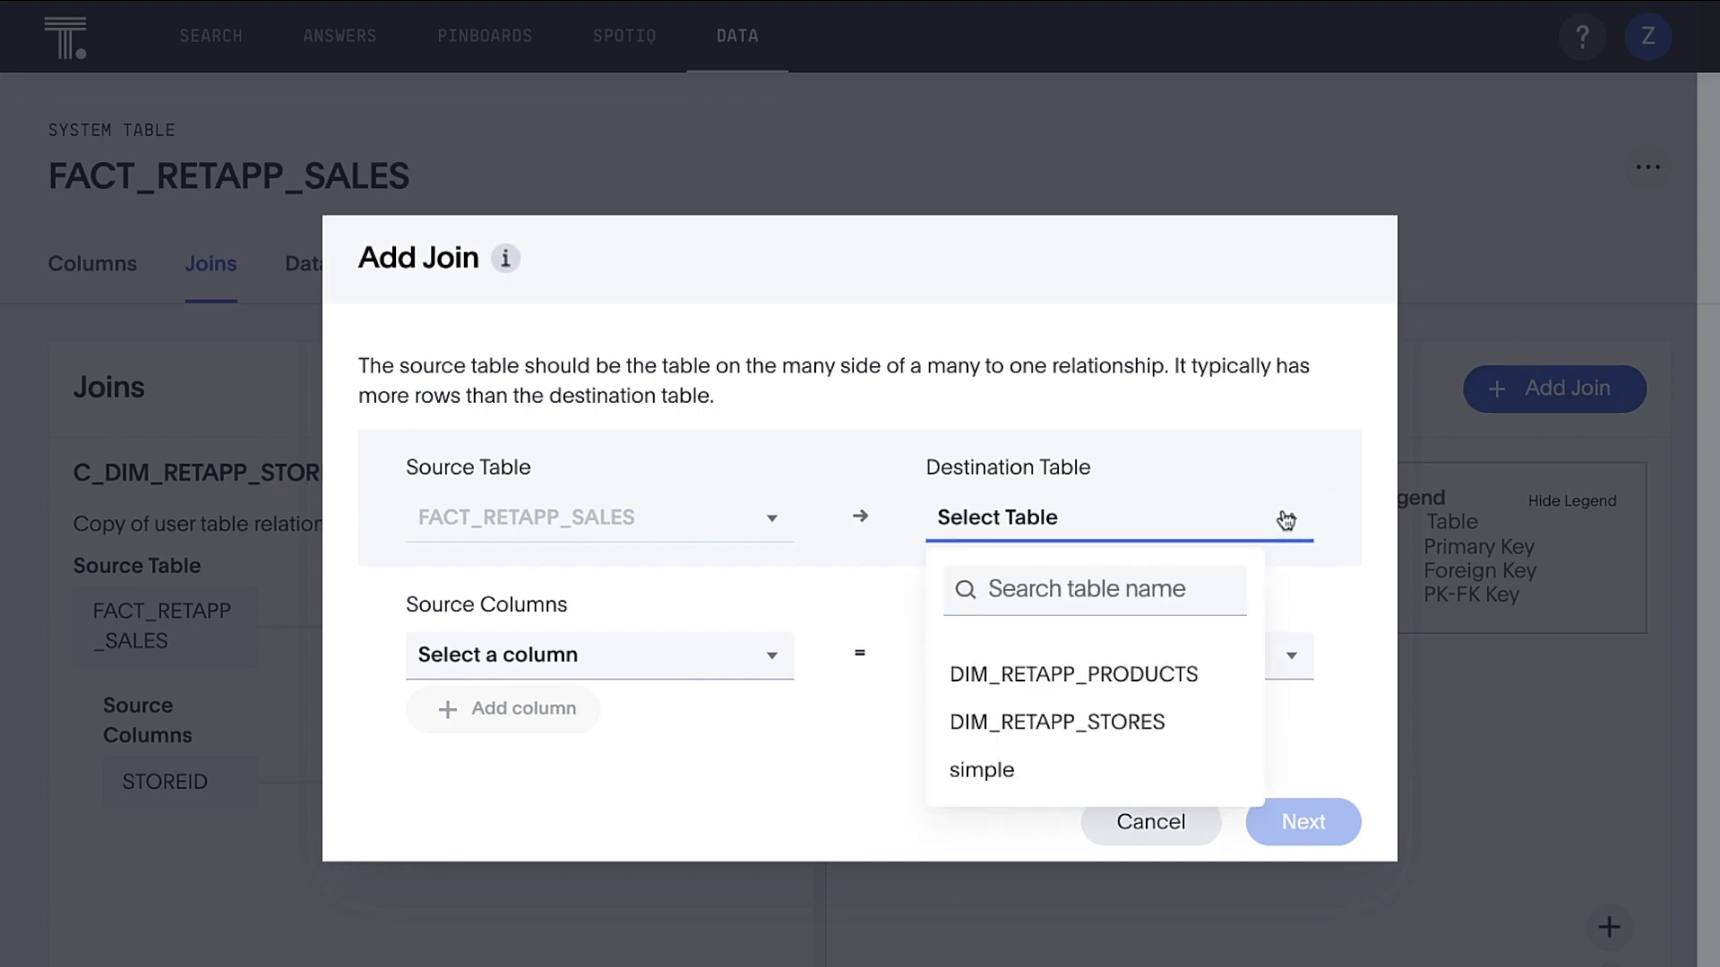
pyautogui.click(1201, 680)
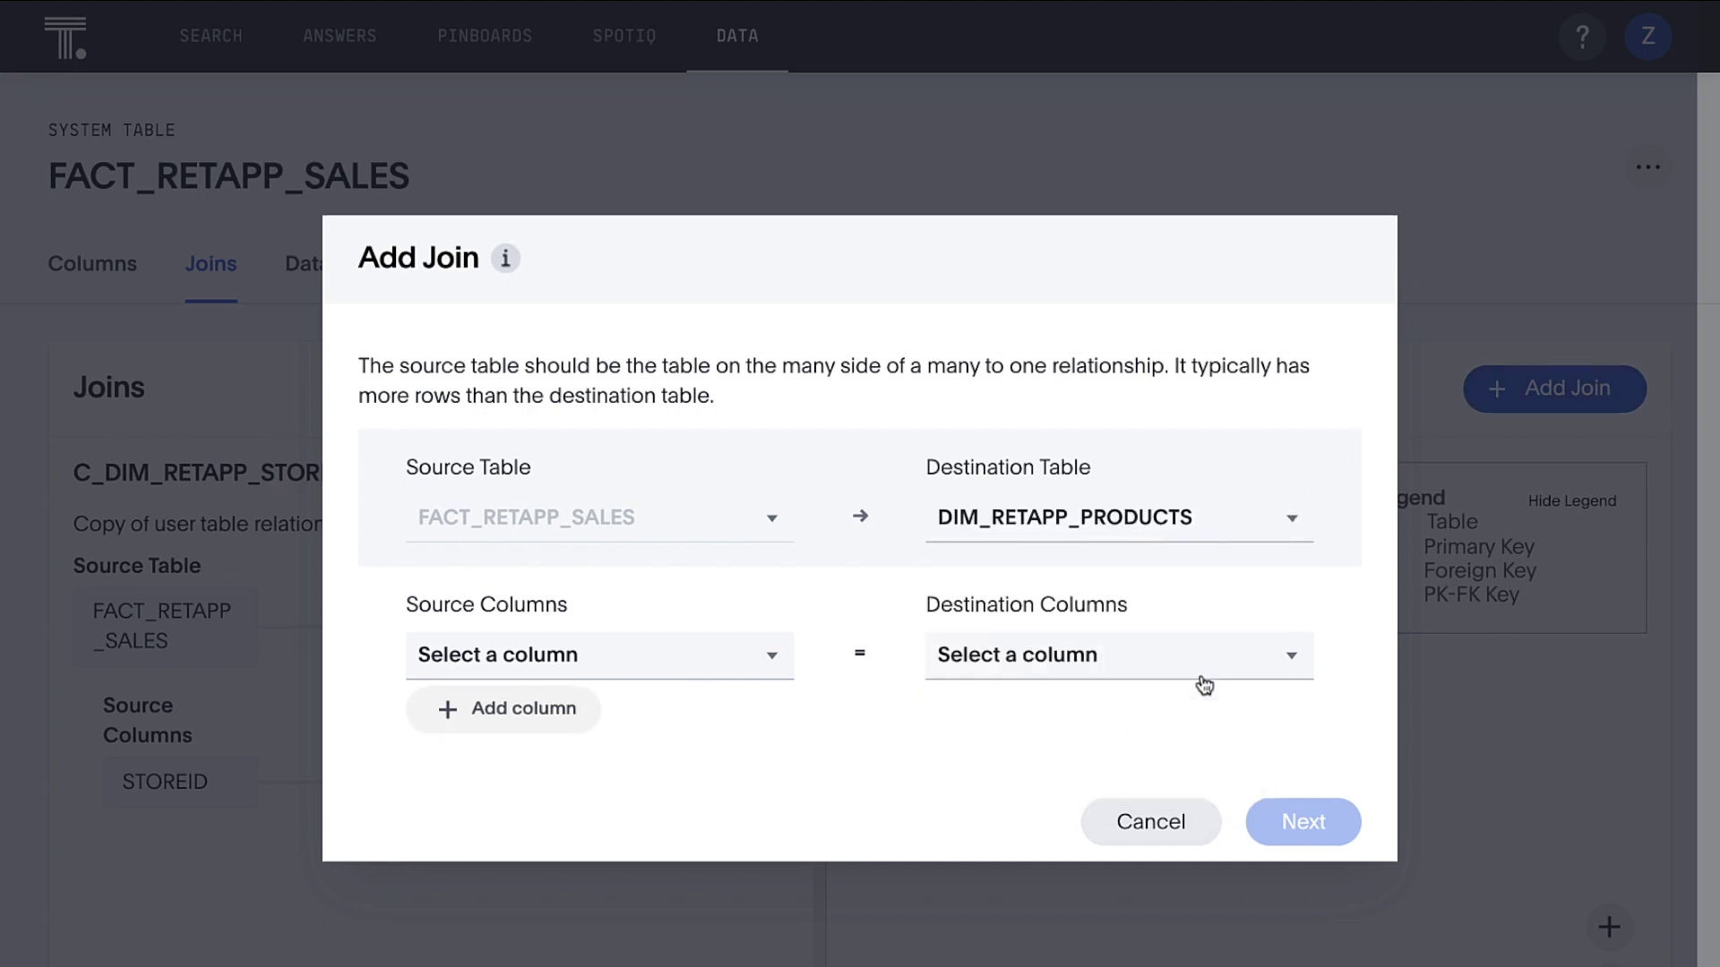
pyautogui.click(772, 660)
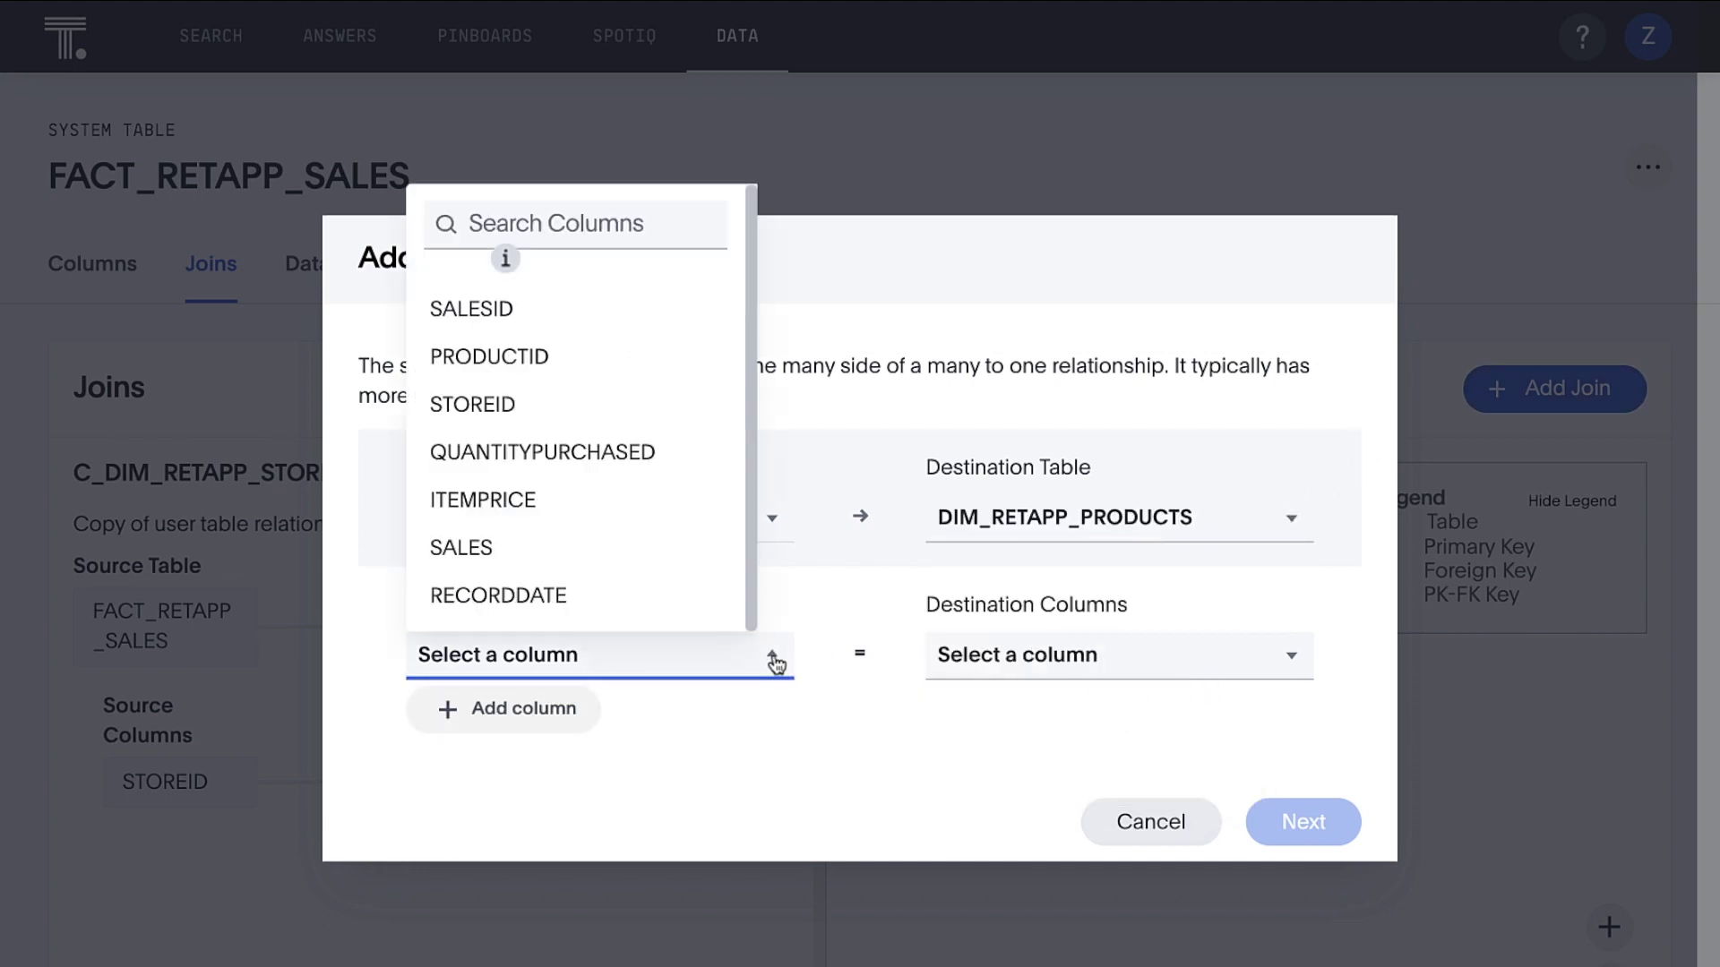
pyautogui.click(652, 359)
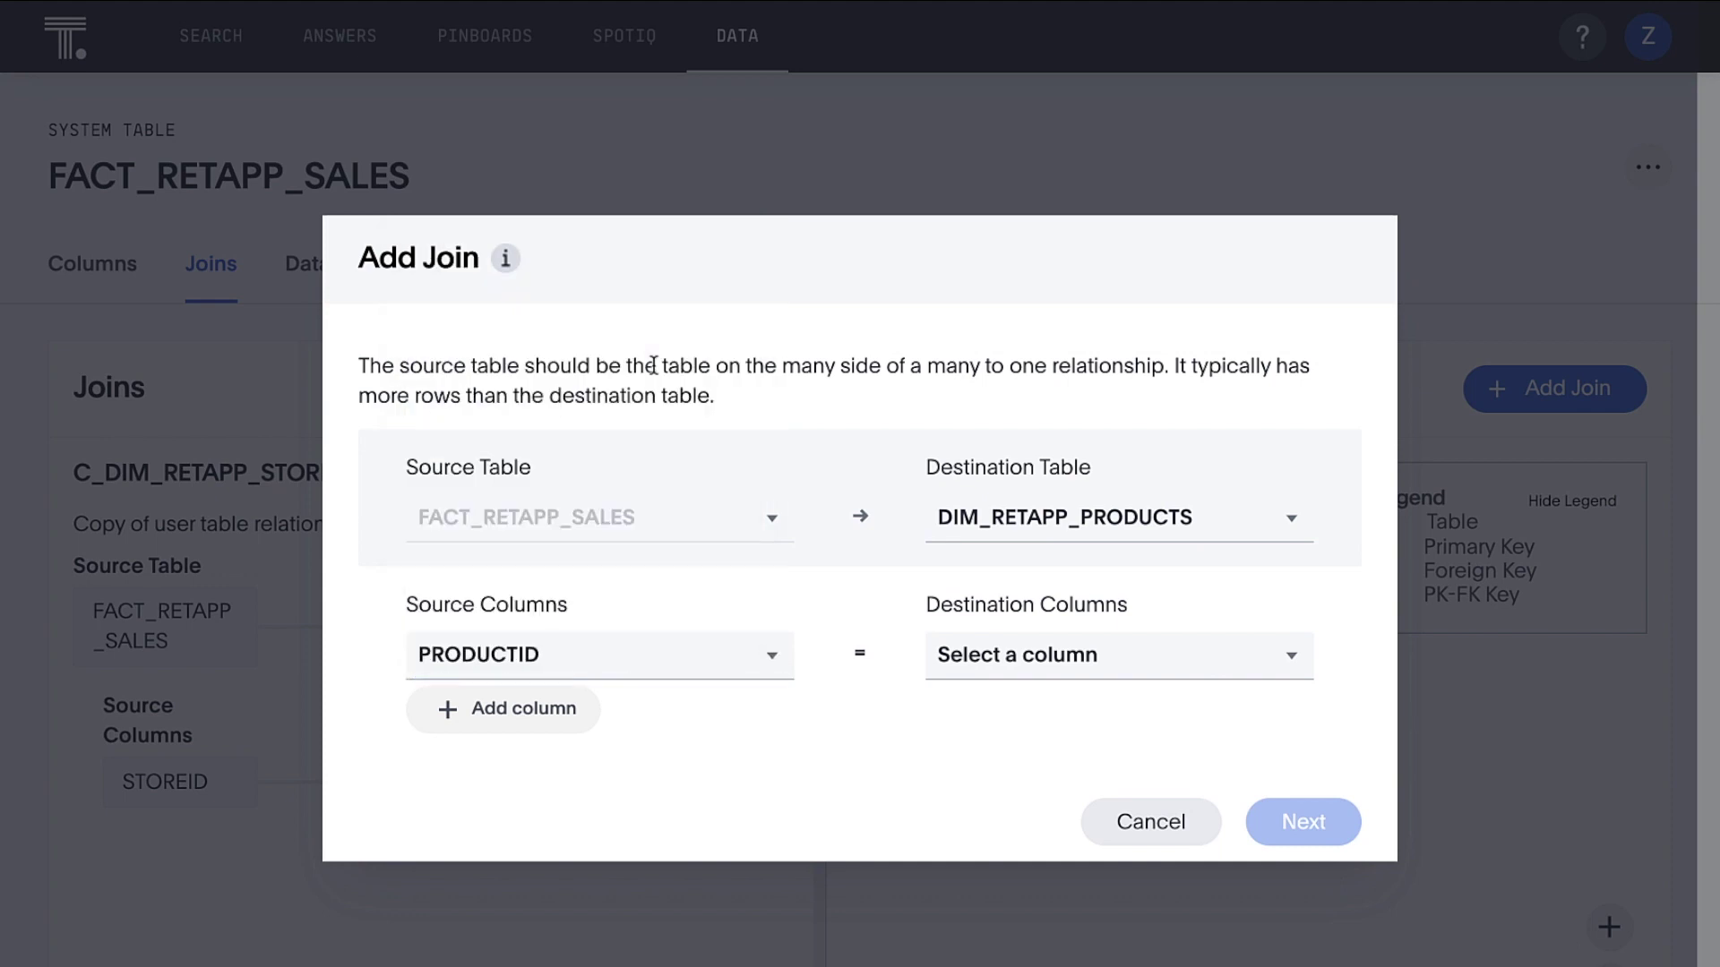
pyautogui.click(1086, 659)
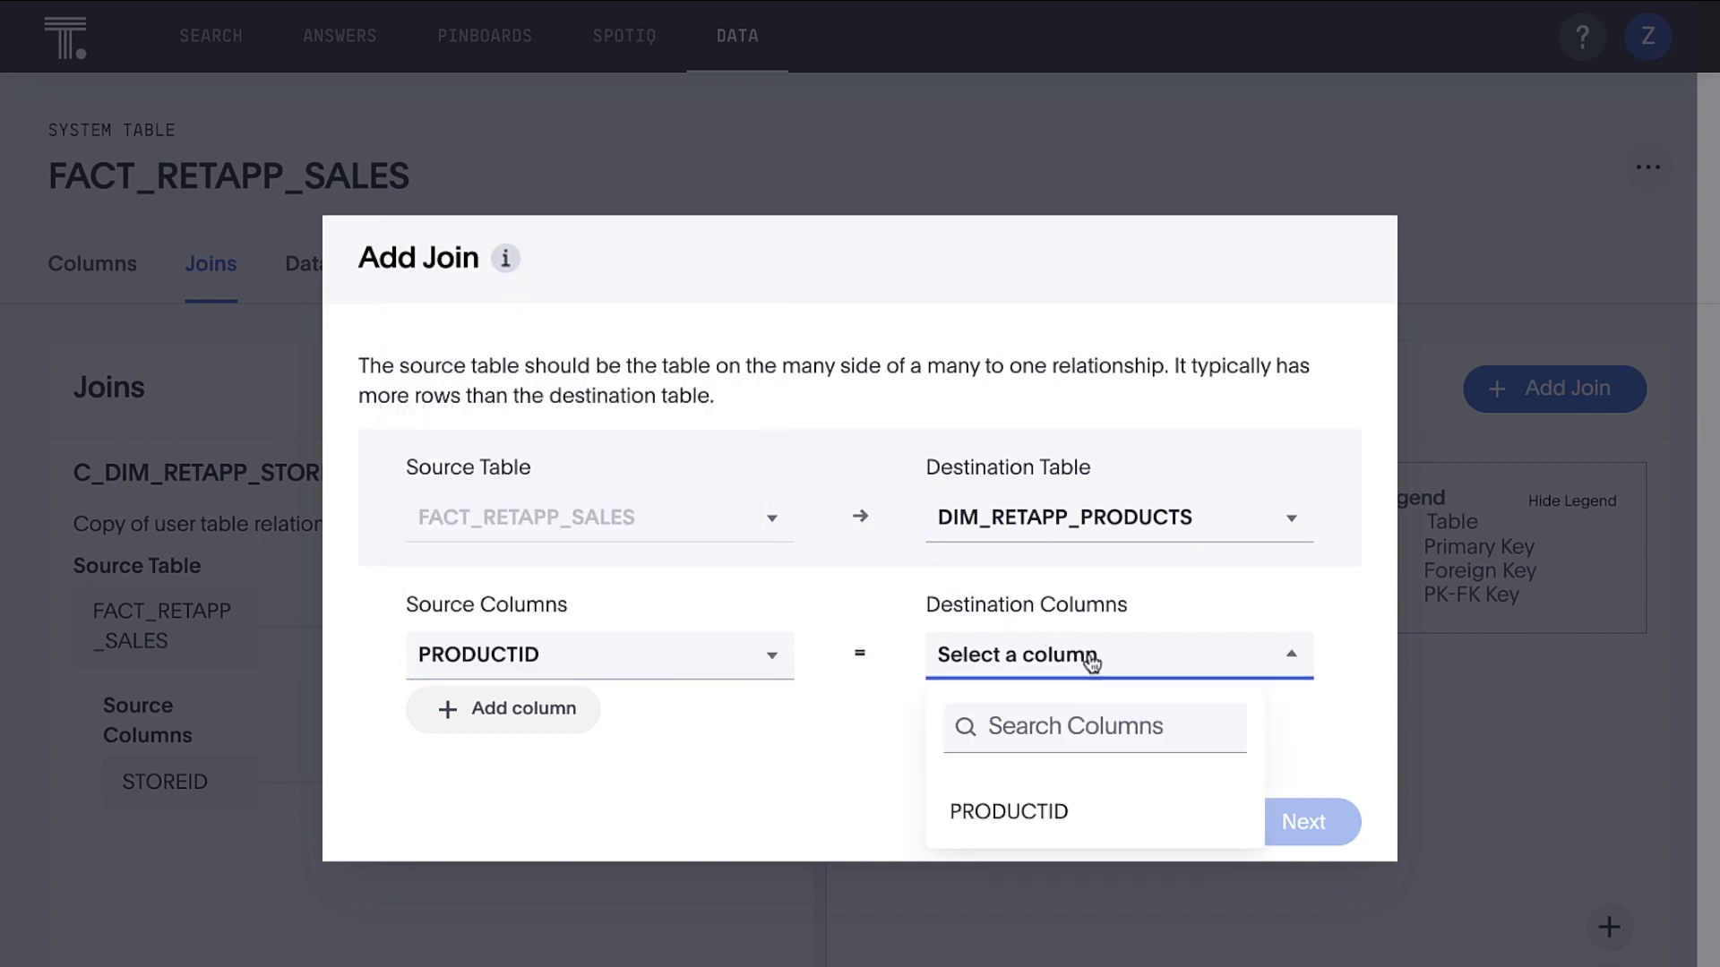
pyautogui.click(1084, 808)
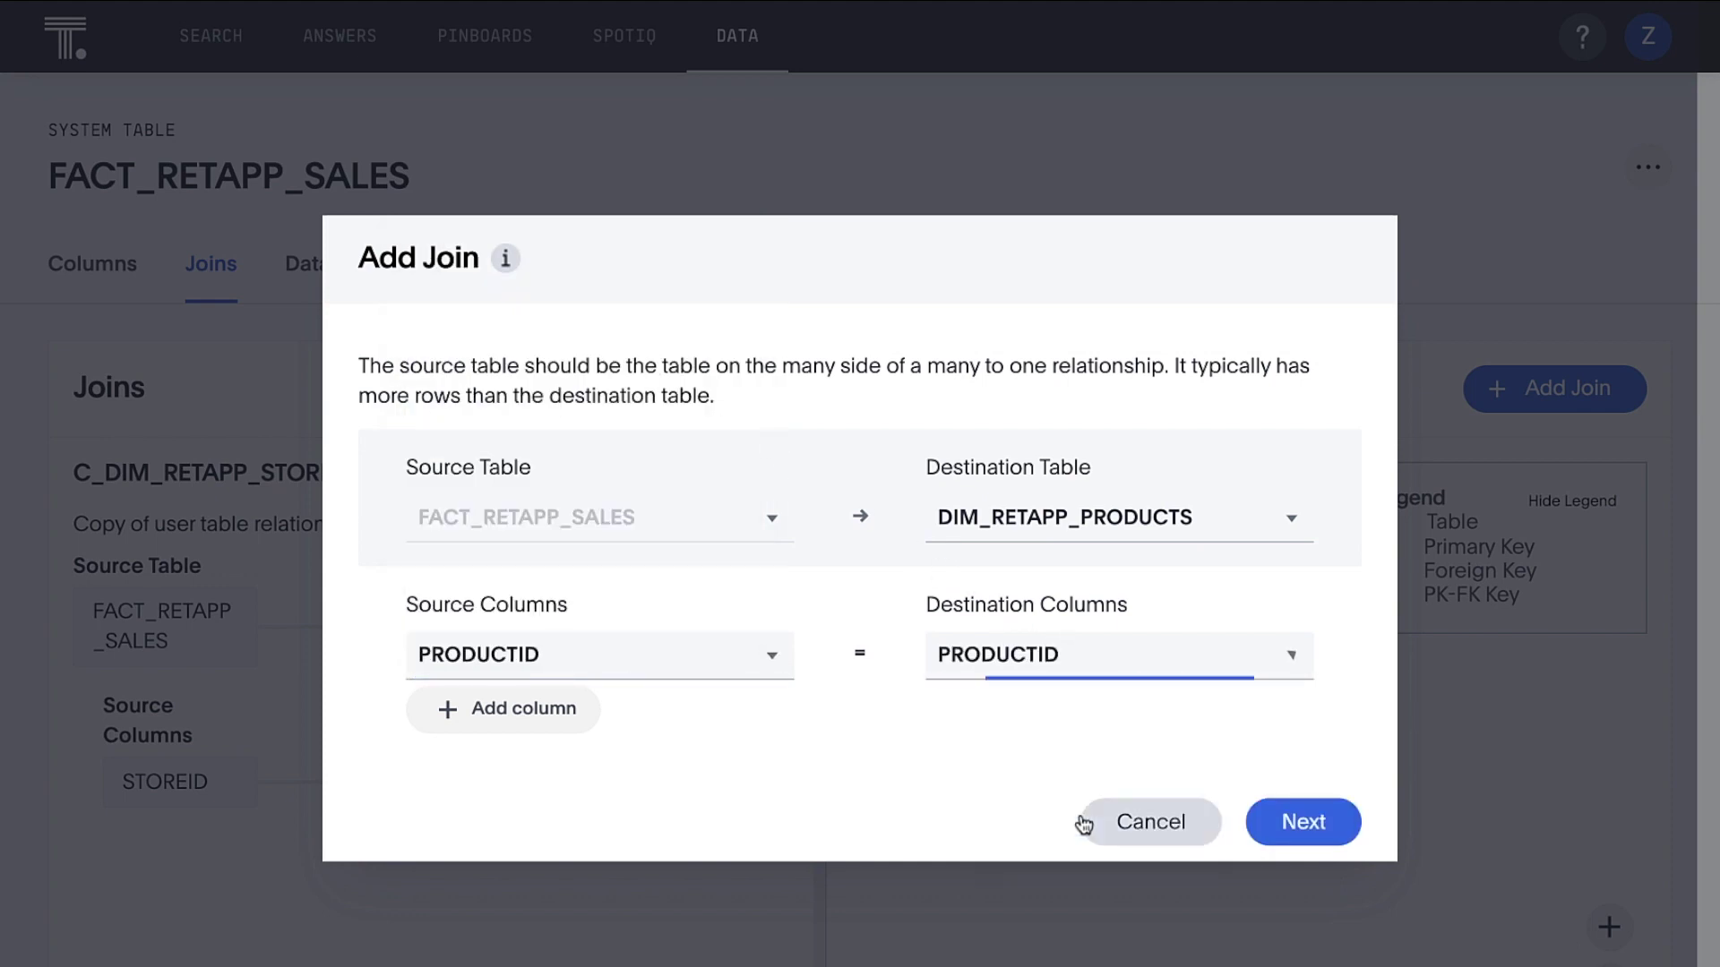
pyautogui.click(1299, 824)
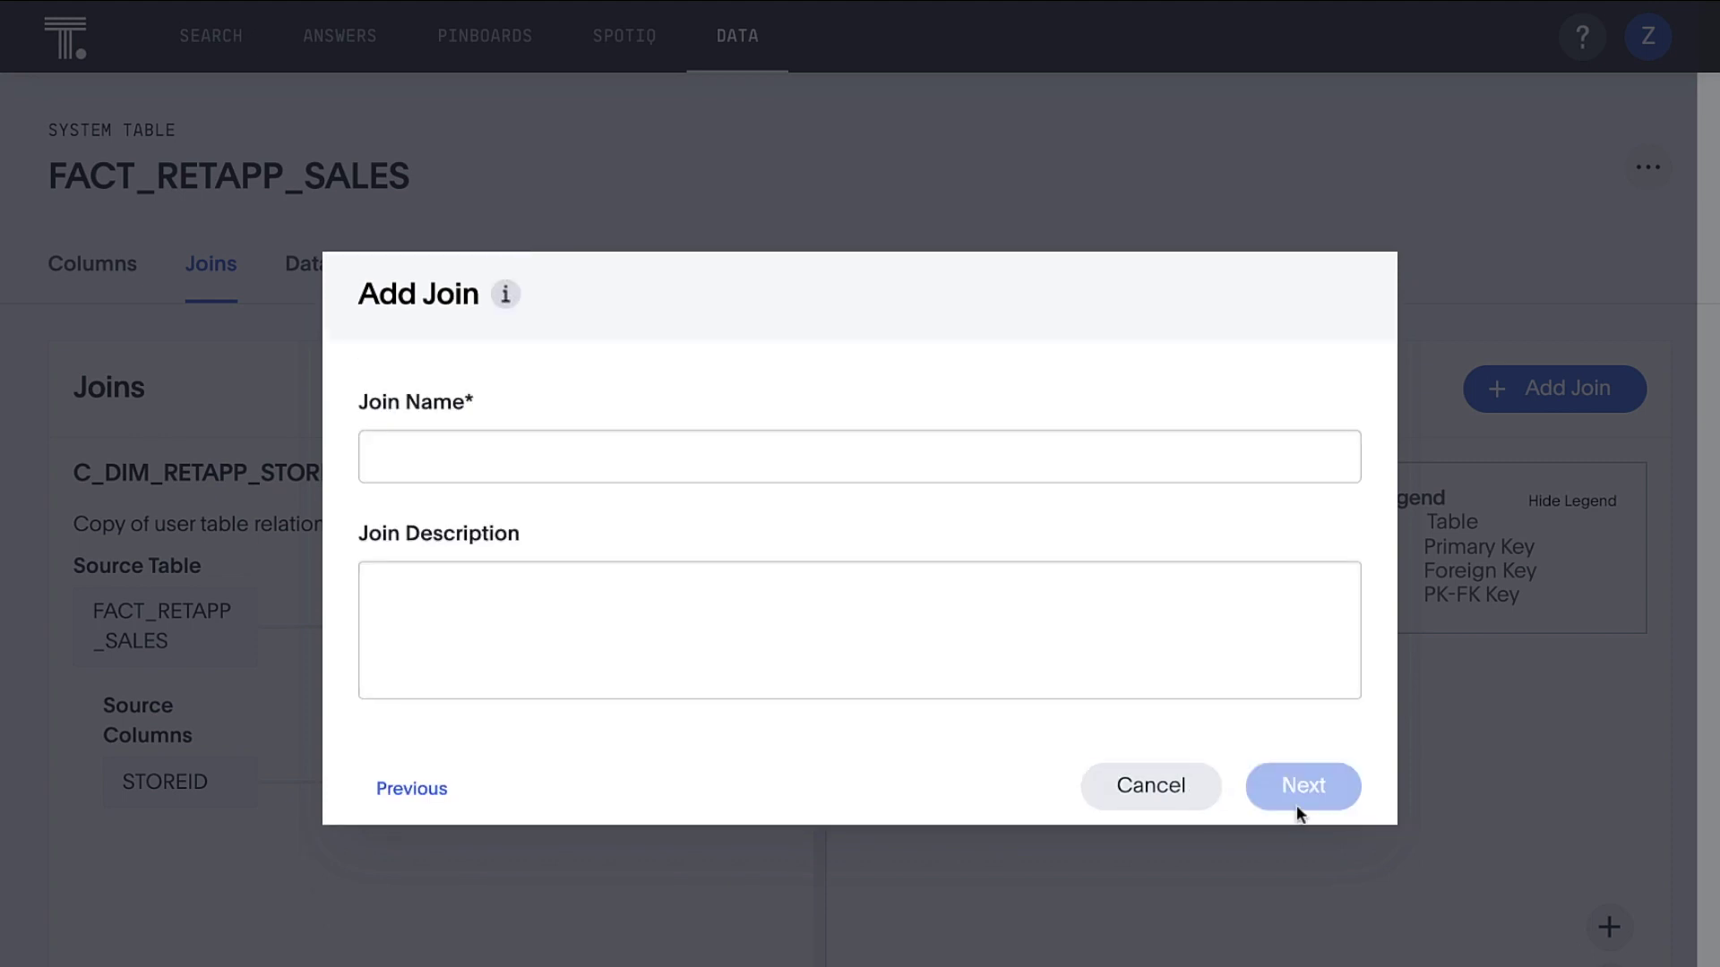
# Name the join C_DIM_RETAPP_PRODUCTS with description 'Product ID' and save it
pyautogui.click(1257, 475)
pyautogui.write('C_DIM_RETAPP_PRODUCTS')
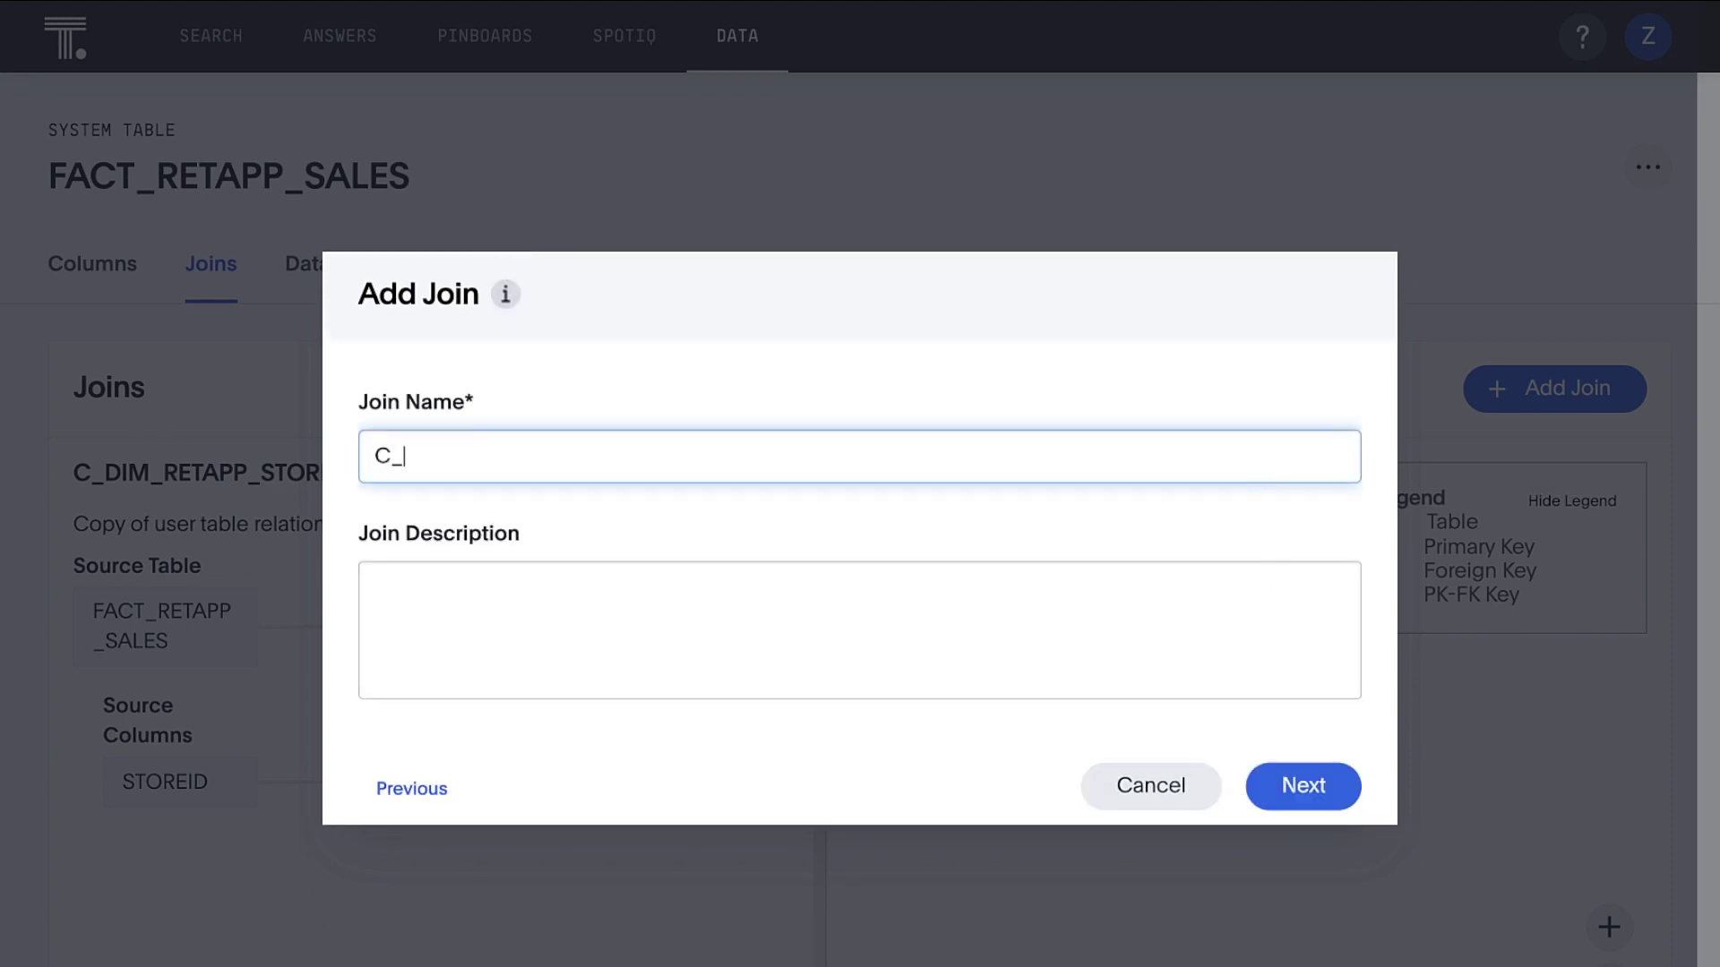
pyautogui.click(1225, 571)
pyautogui.write('Product ID')
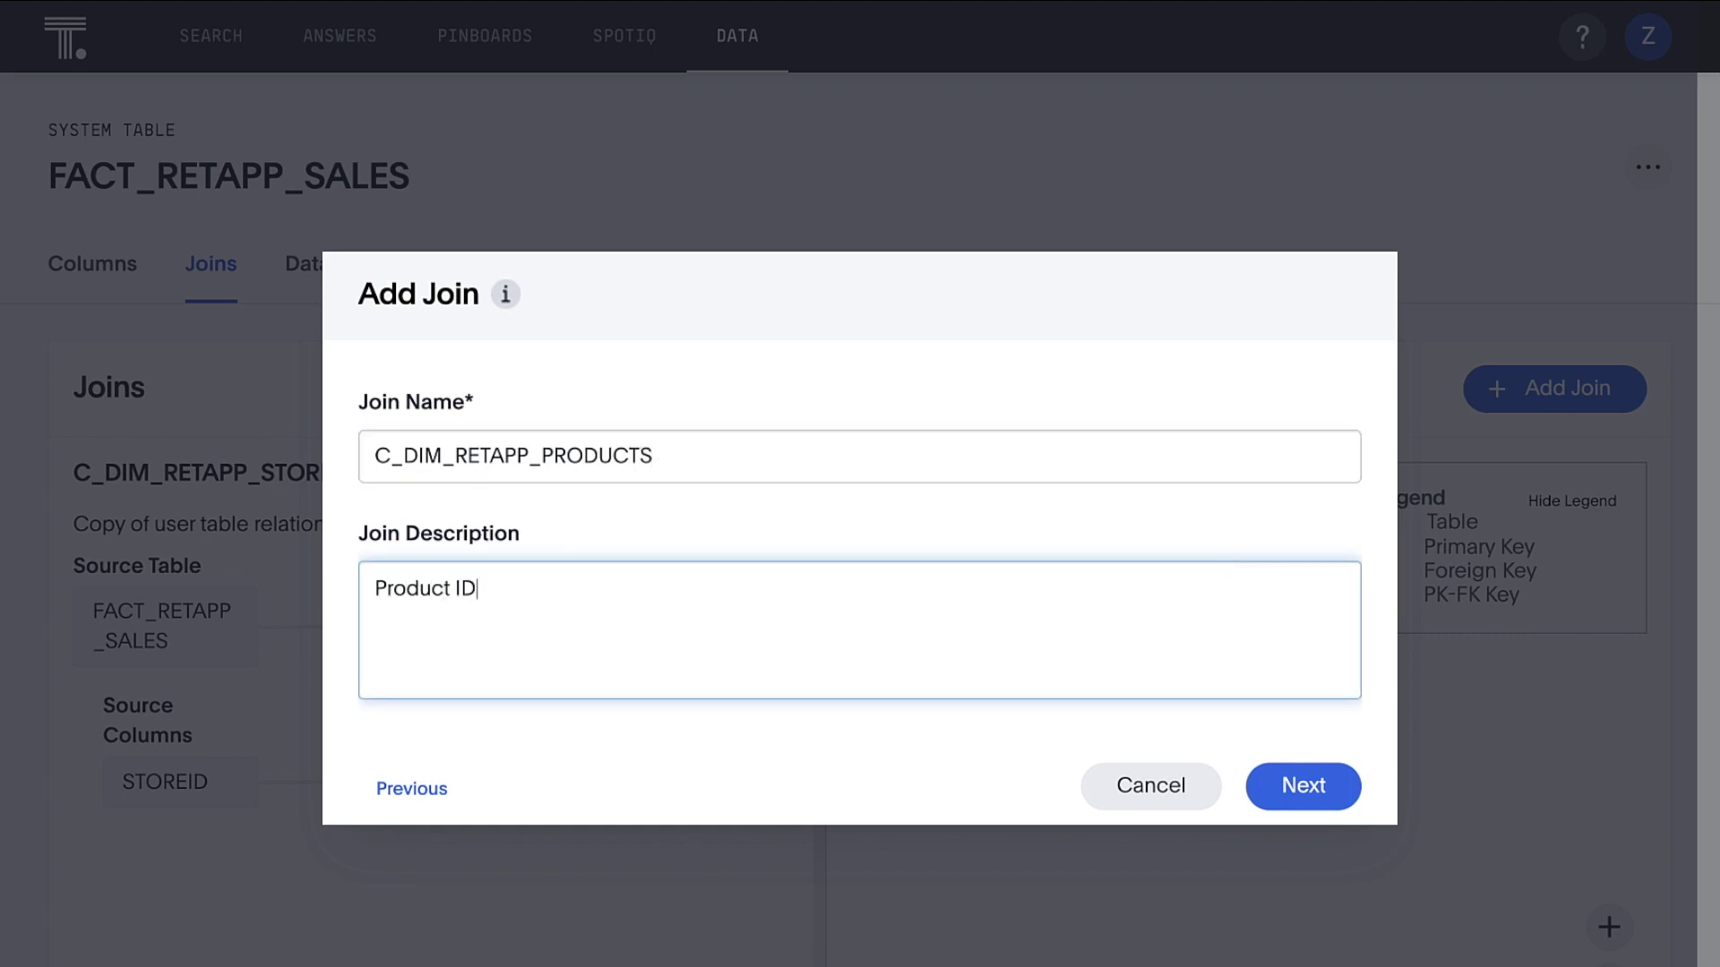
pyautogui.click(1280, 768)
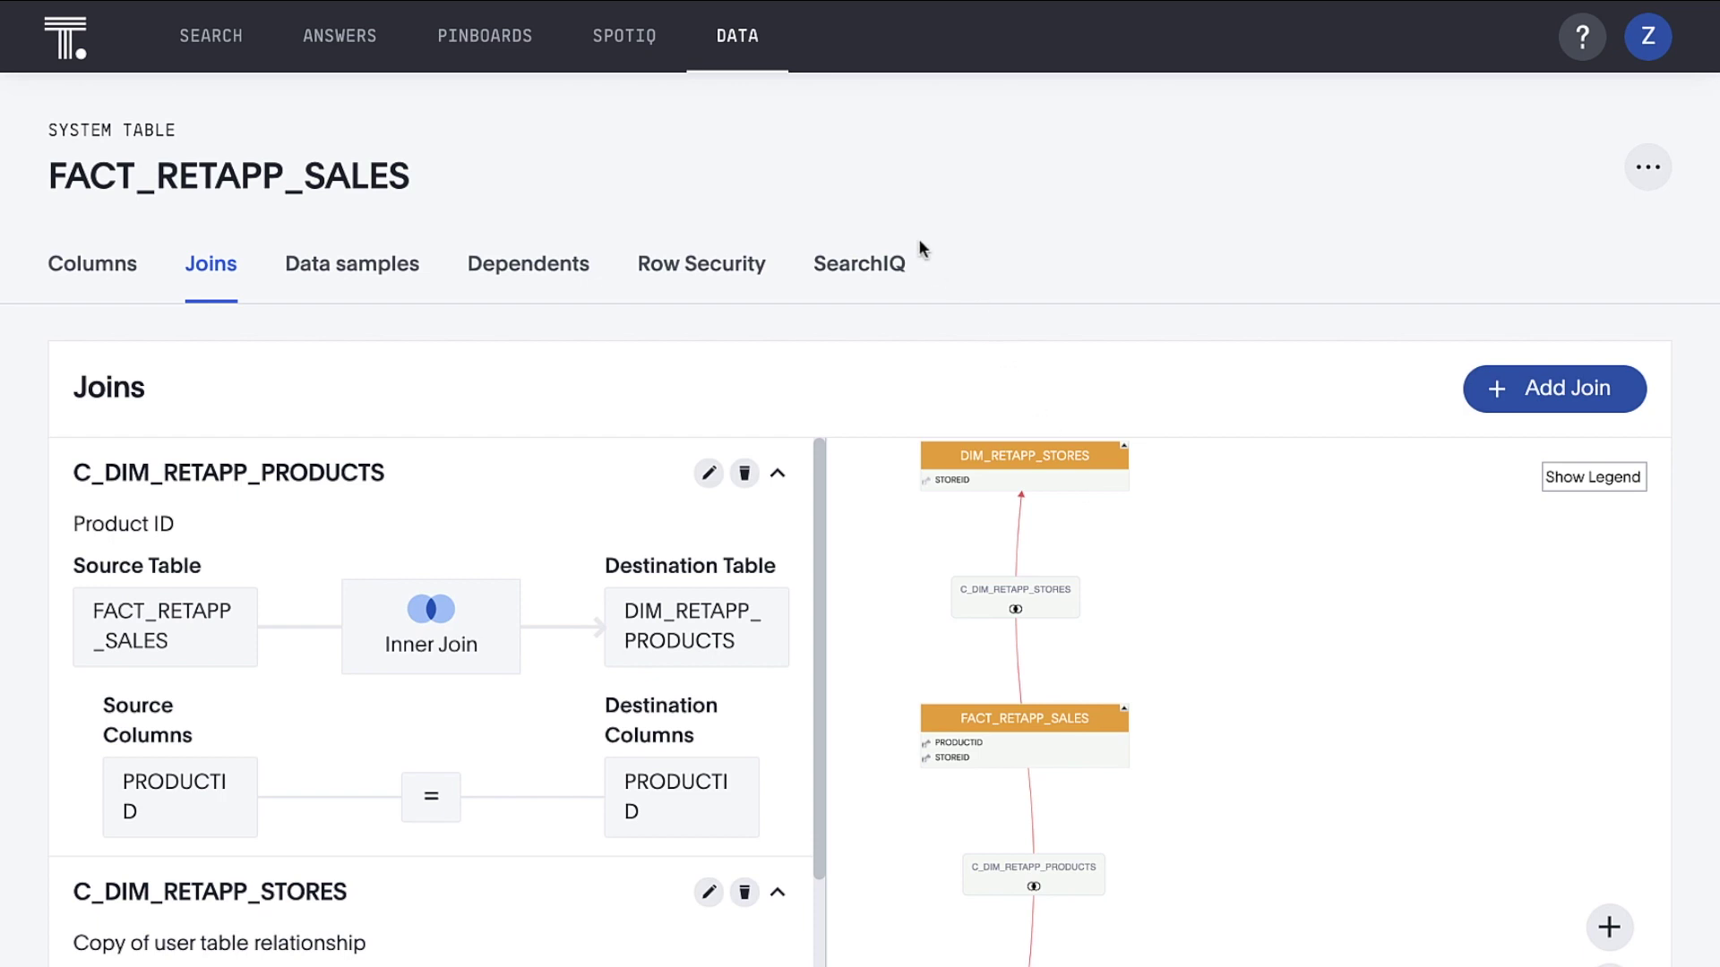
# Return to the Data list and start a new worksheet from the more-actions menu
pyautogui.click(755, 61)
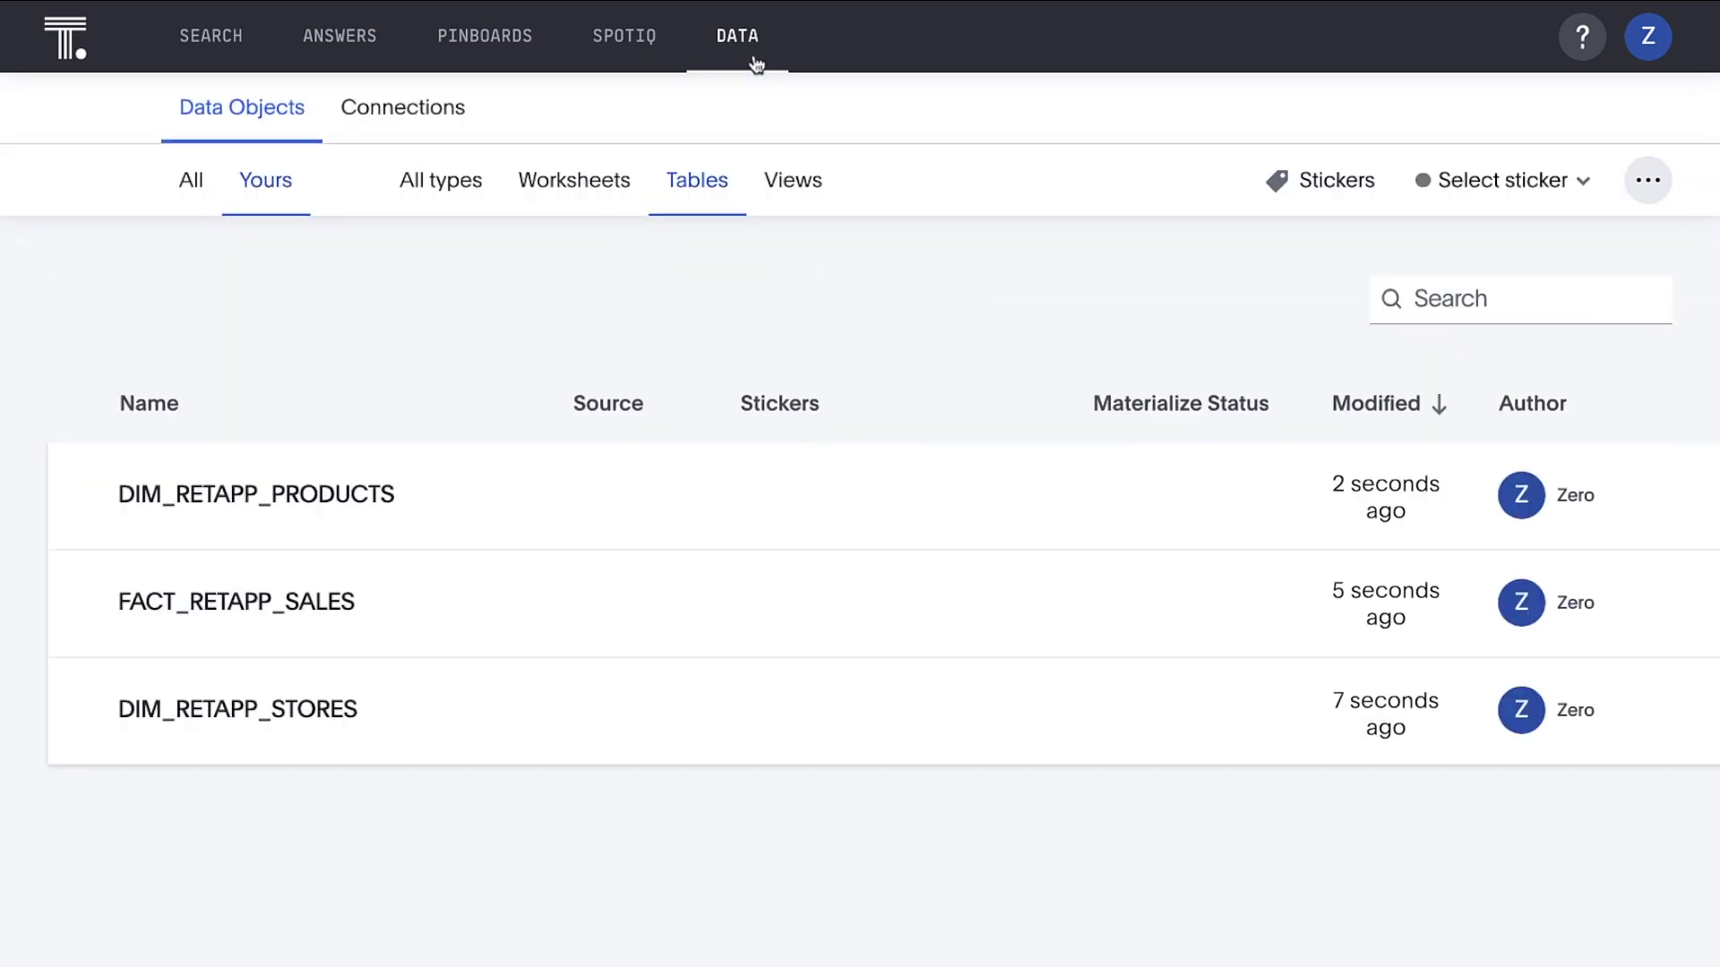
pyautogui.click(1644, 180)
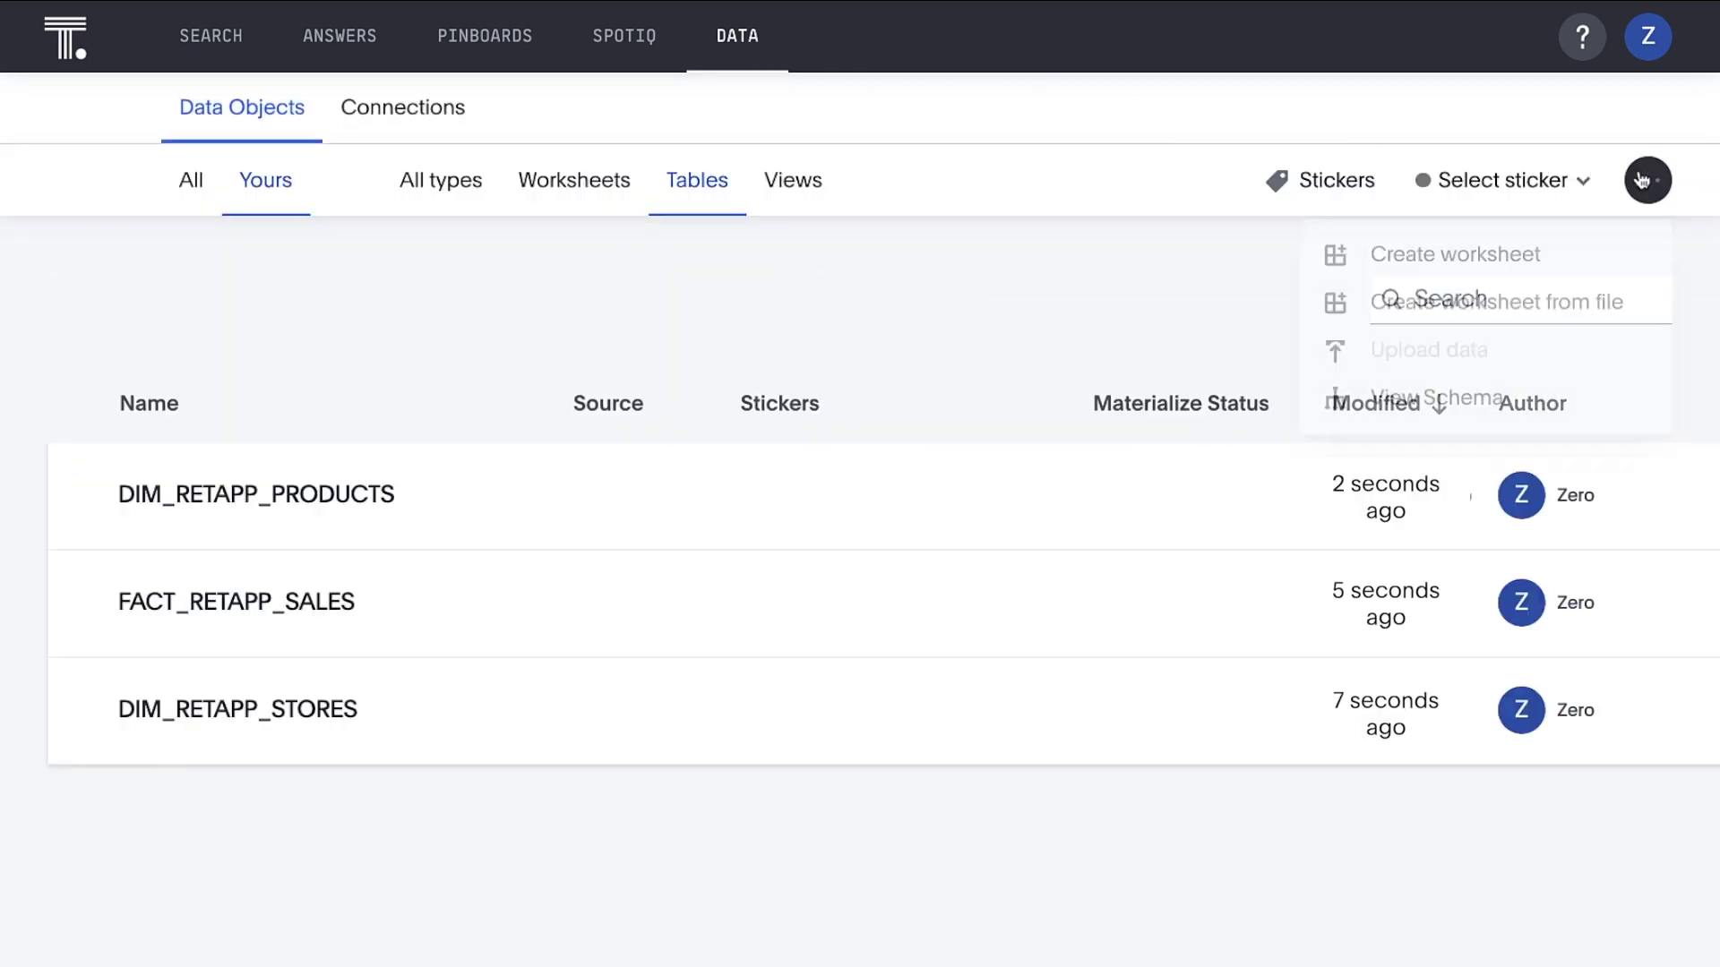
pyautogui.click(1573, 266)
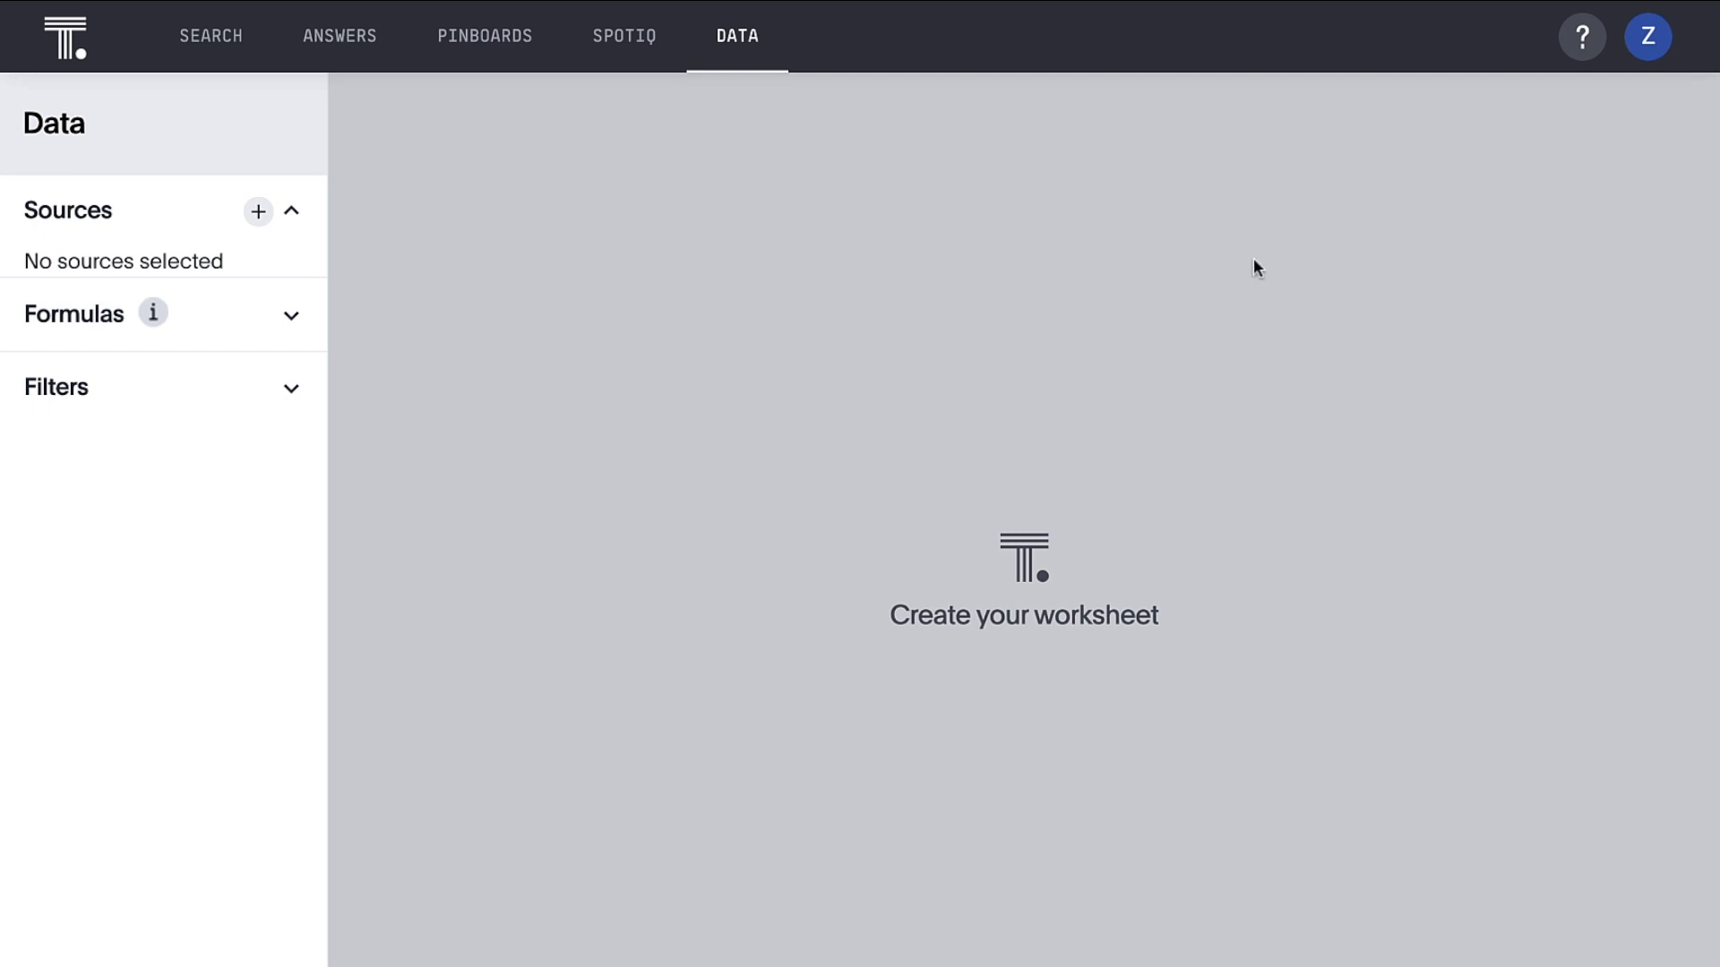
# Choose DIM_RETAPP_PRODUCTS, DIM_RETAPP_STORES and FACT_RETAPP_SALES as the worksheet's sources
pyautogui.click(258, 212)
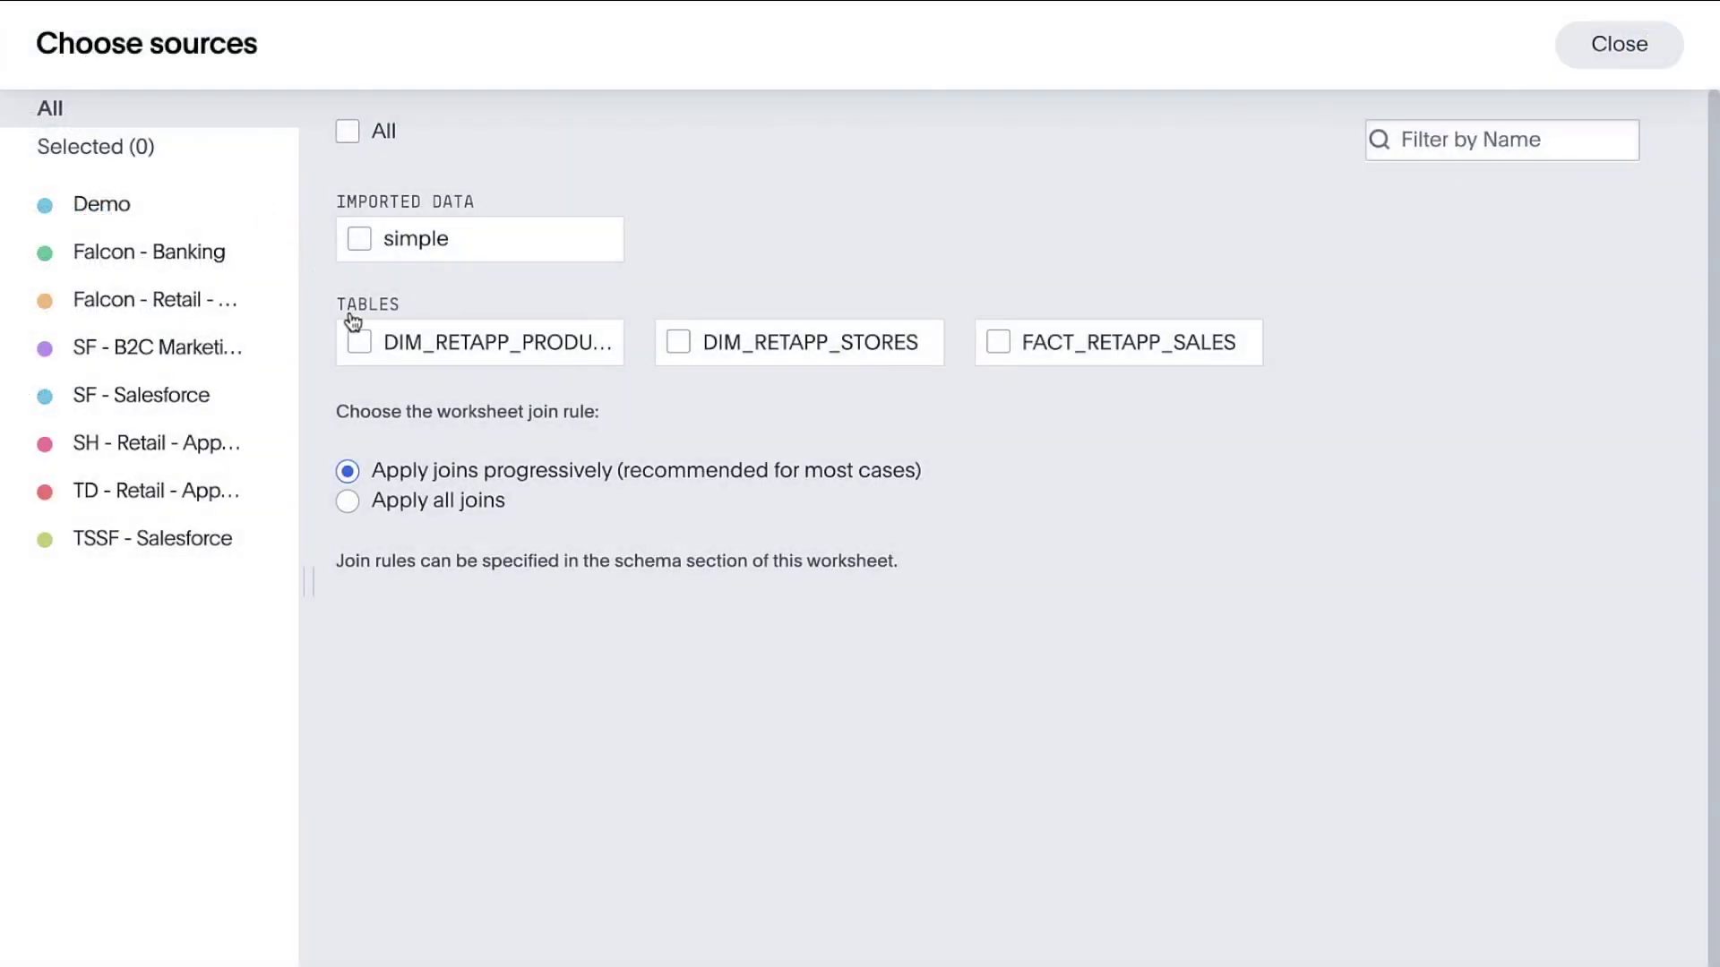
pyautogui.click(360, 342)
pyautogui.click(678, 342)
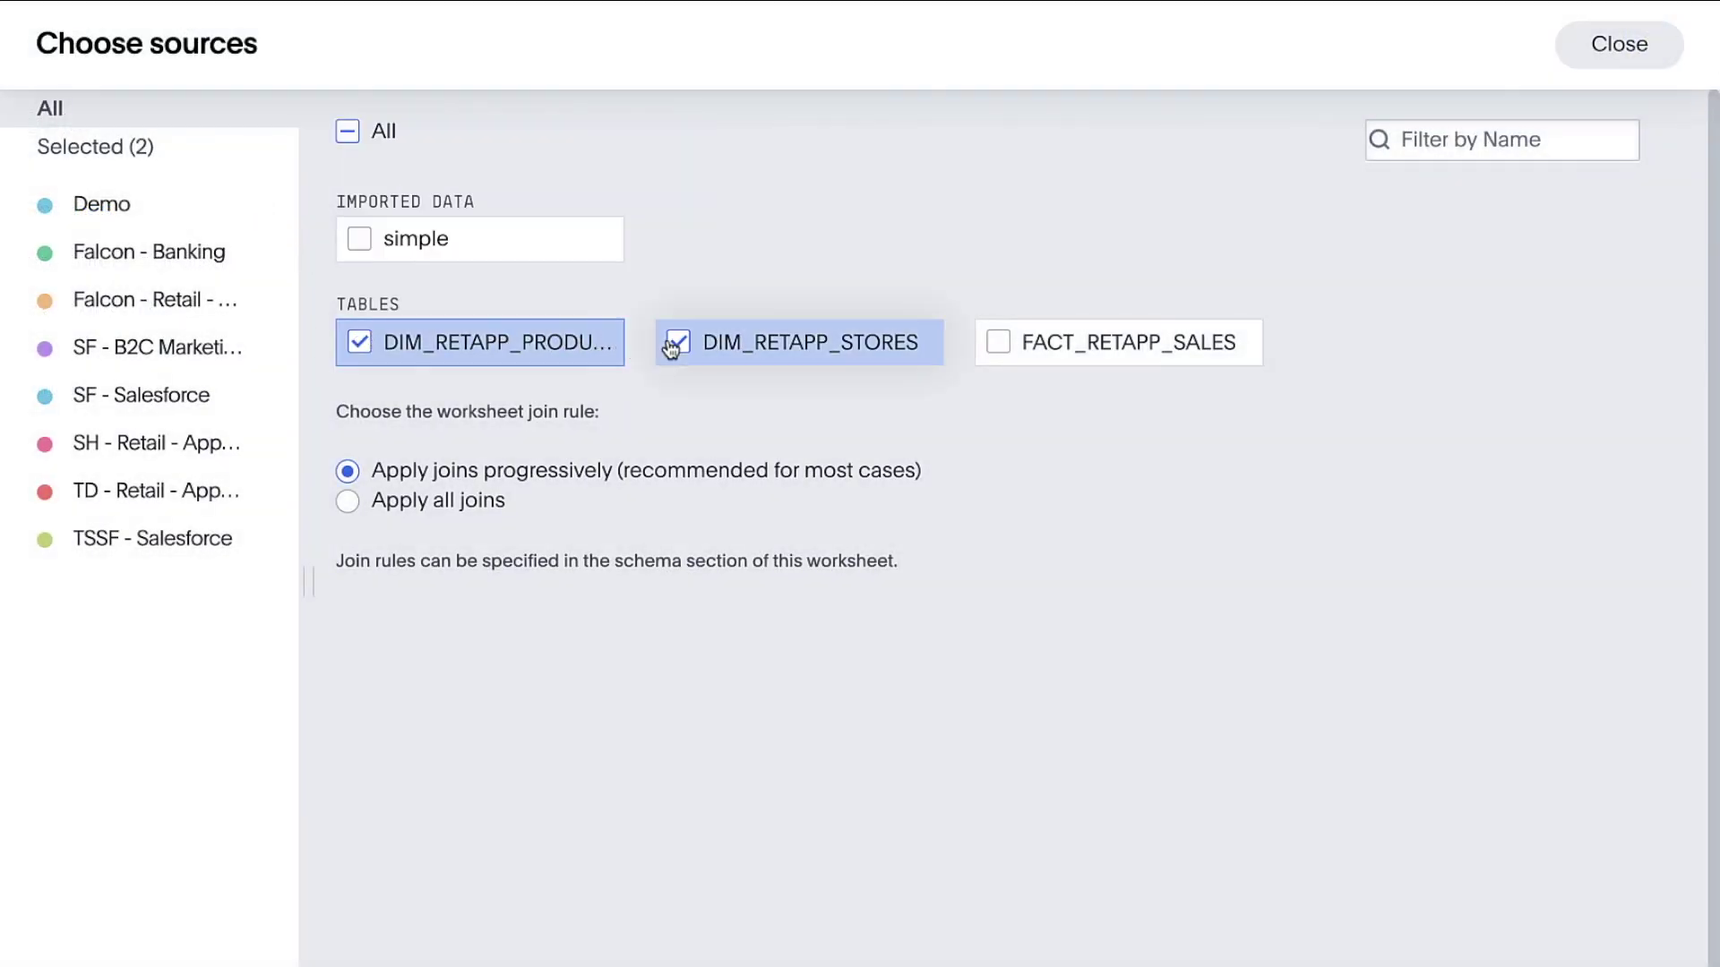
pyautogui.click(997, 343)
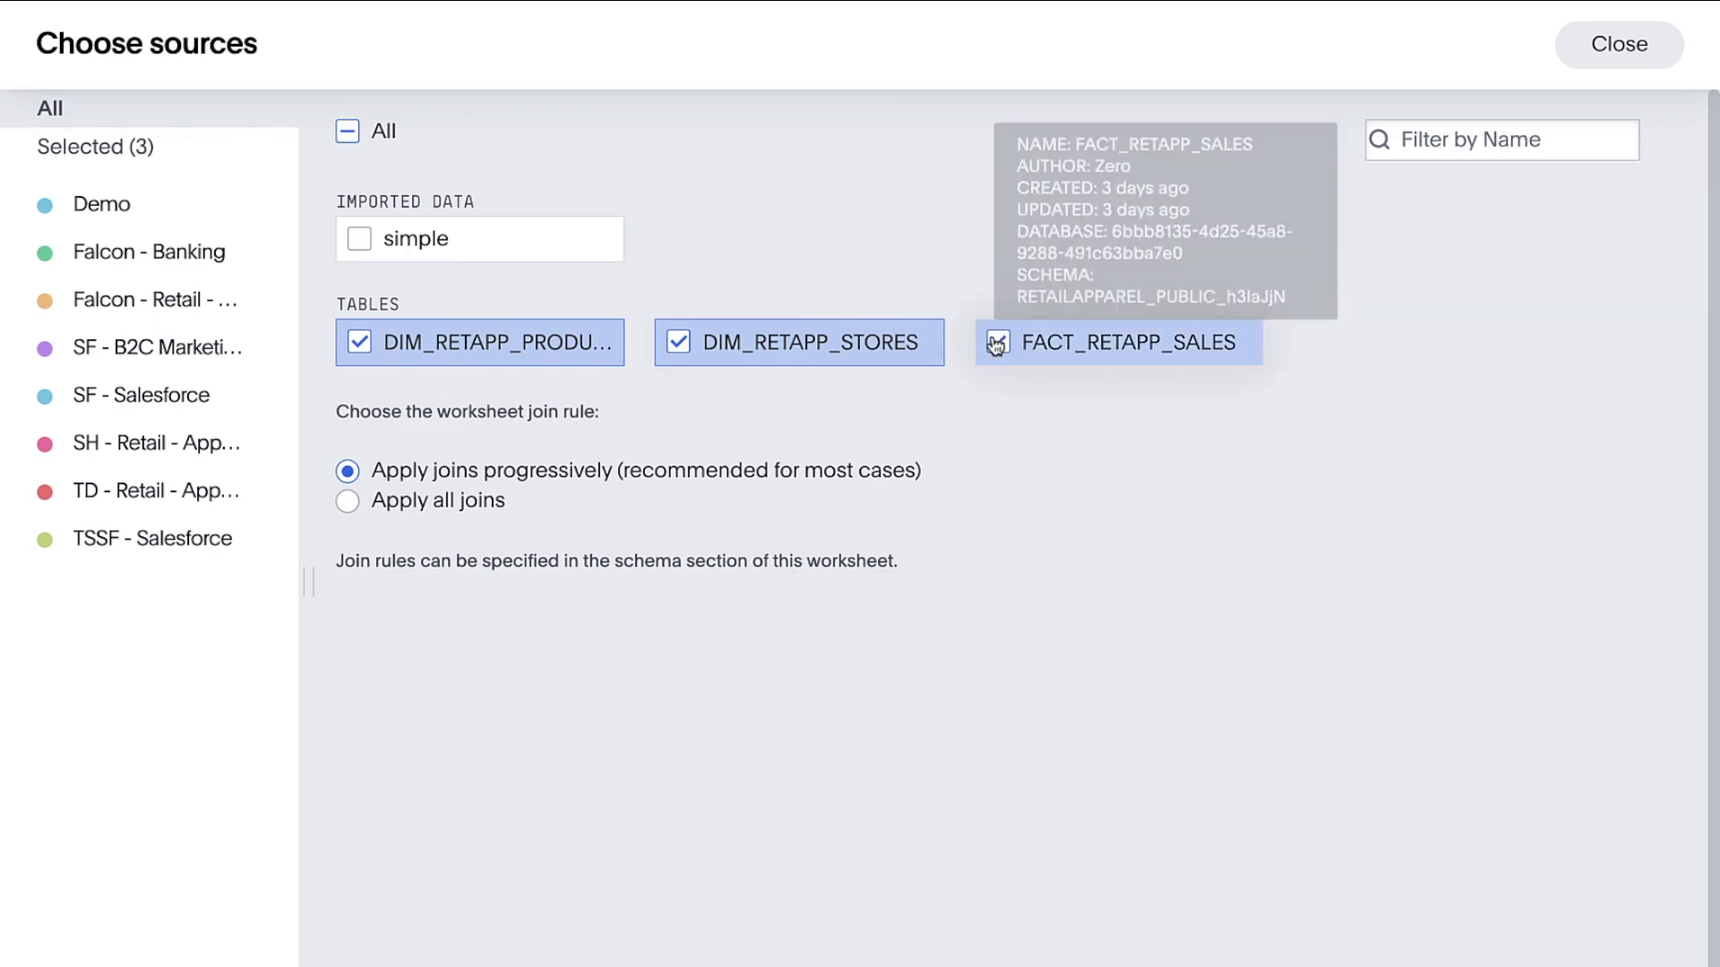
pyautogui.click(1573, 58)
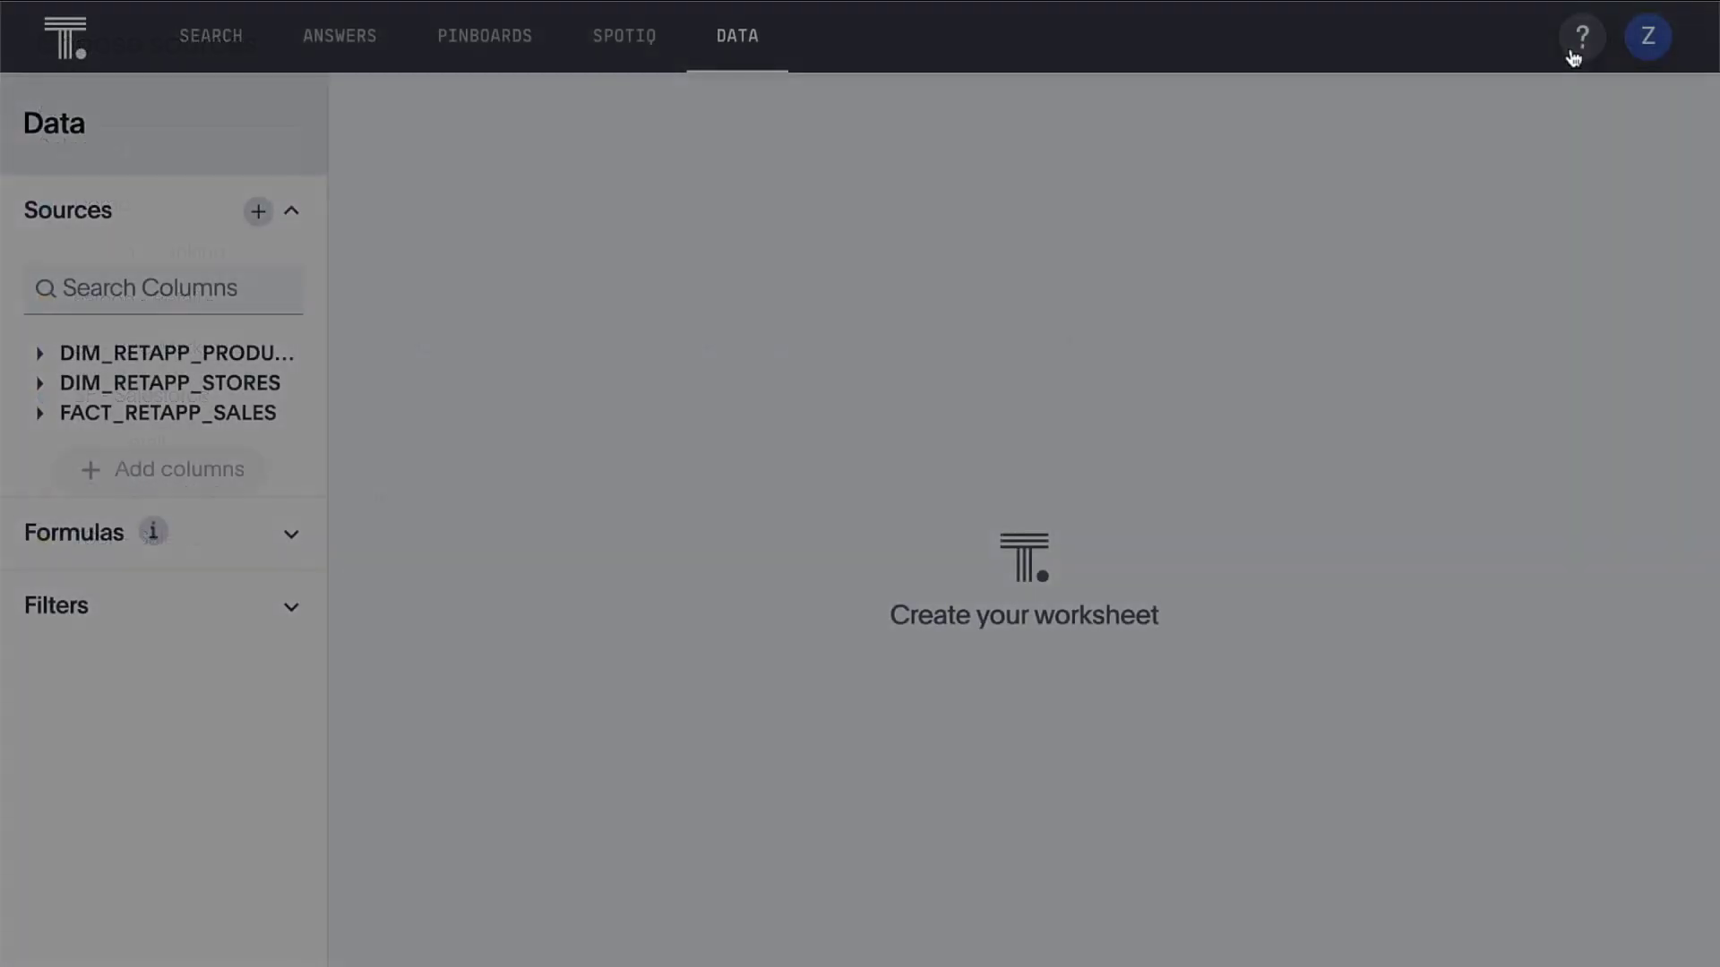
# Add PRODUCTNAME, PRODUCTTYPE, STORENAME, STATE, SALES and RECORDDATE columns, then begin saving the worksheet
pyautogui.click(285, 358)
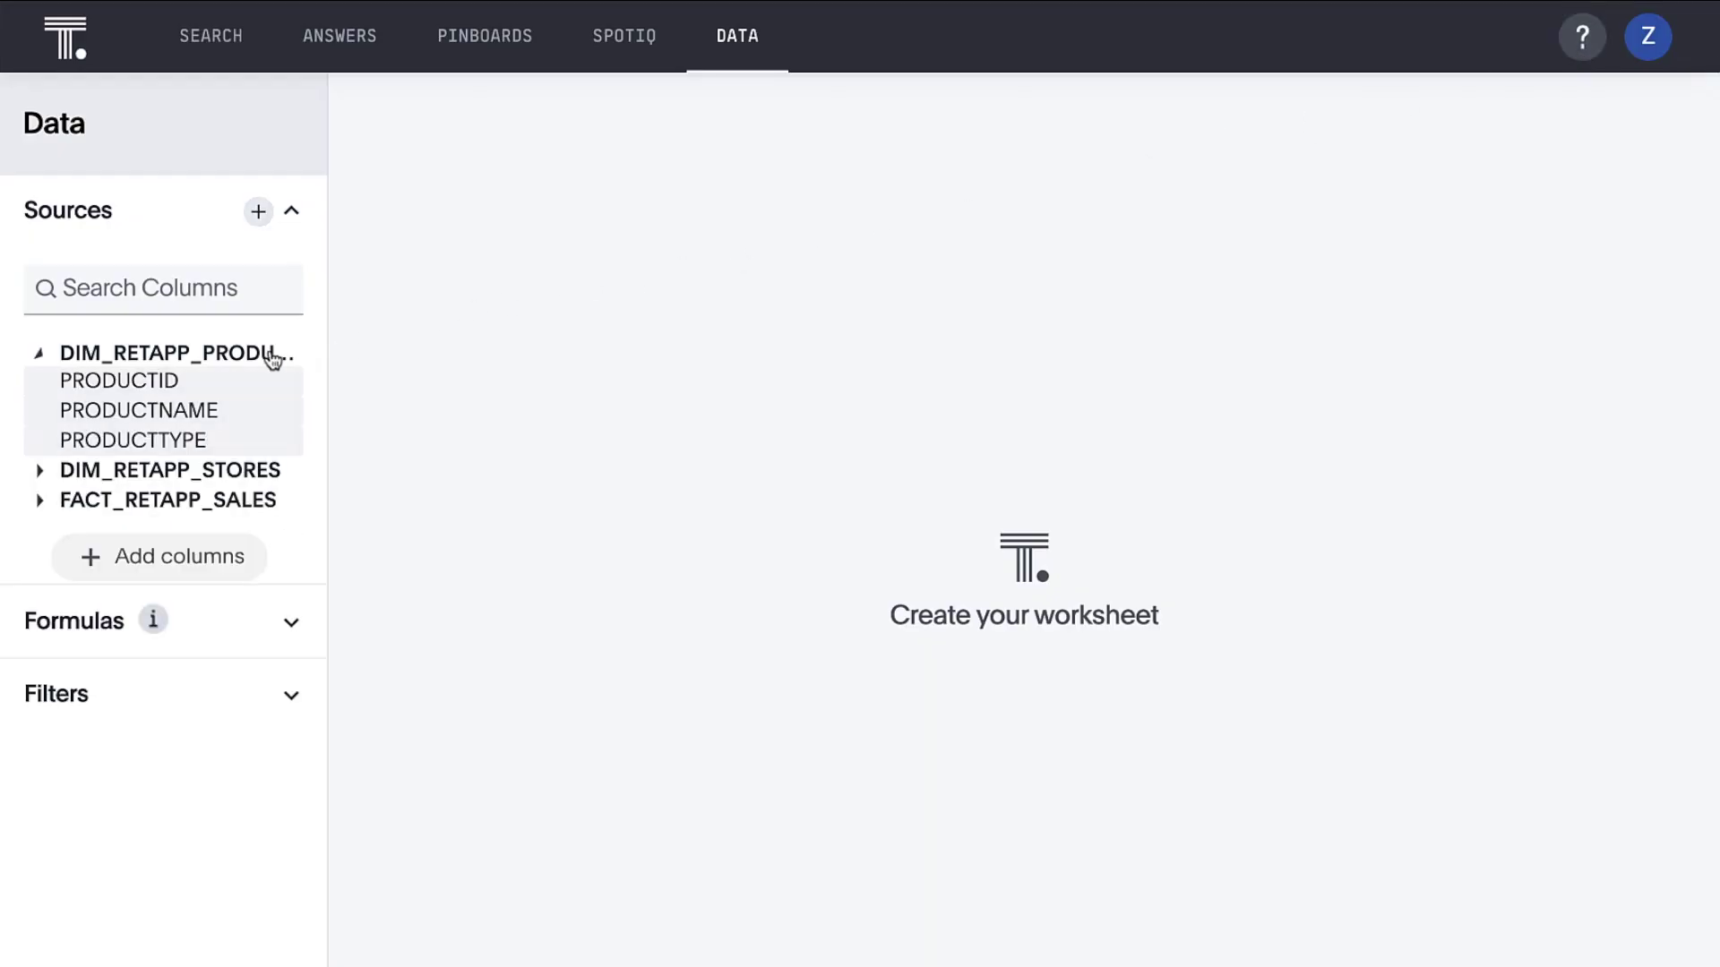
pyautogui.doubleClick(260, 411)
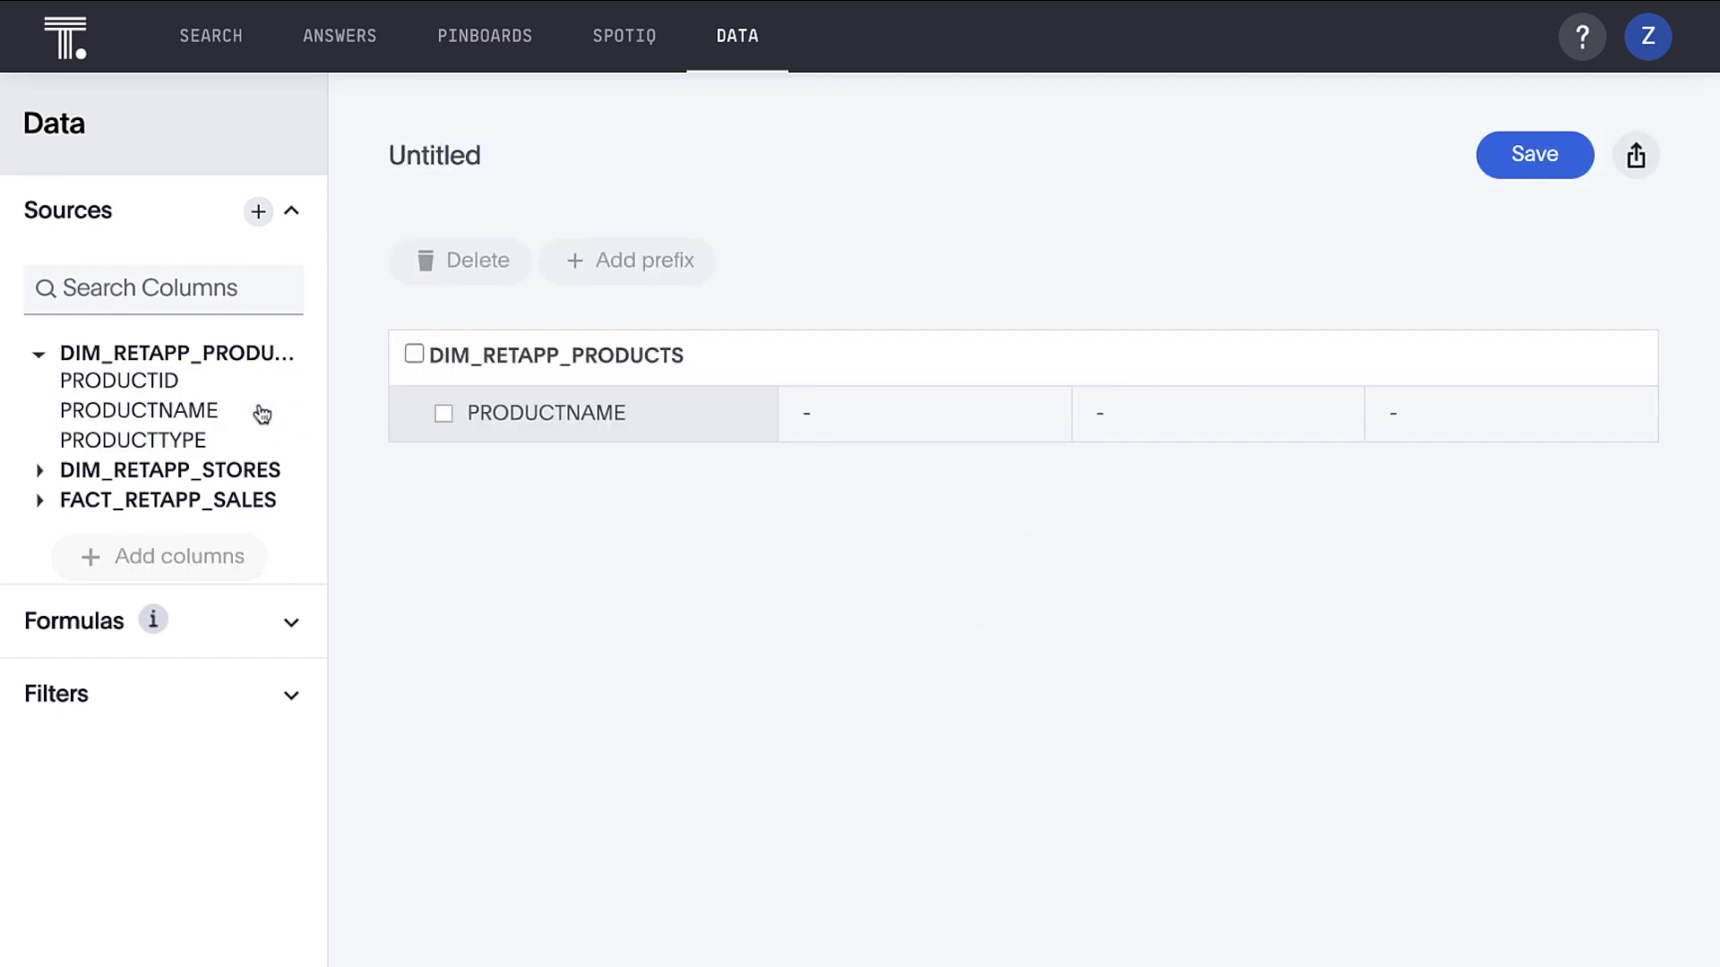
pyautogui.doubleClick(256, 440)
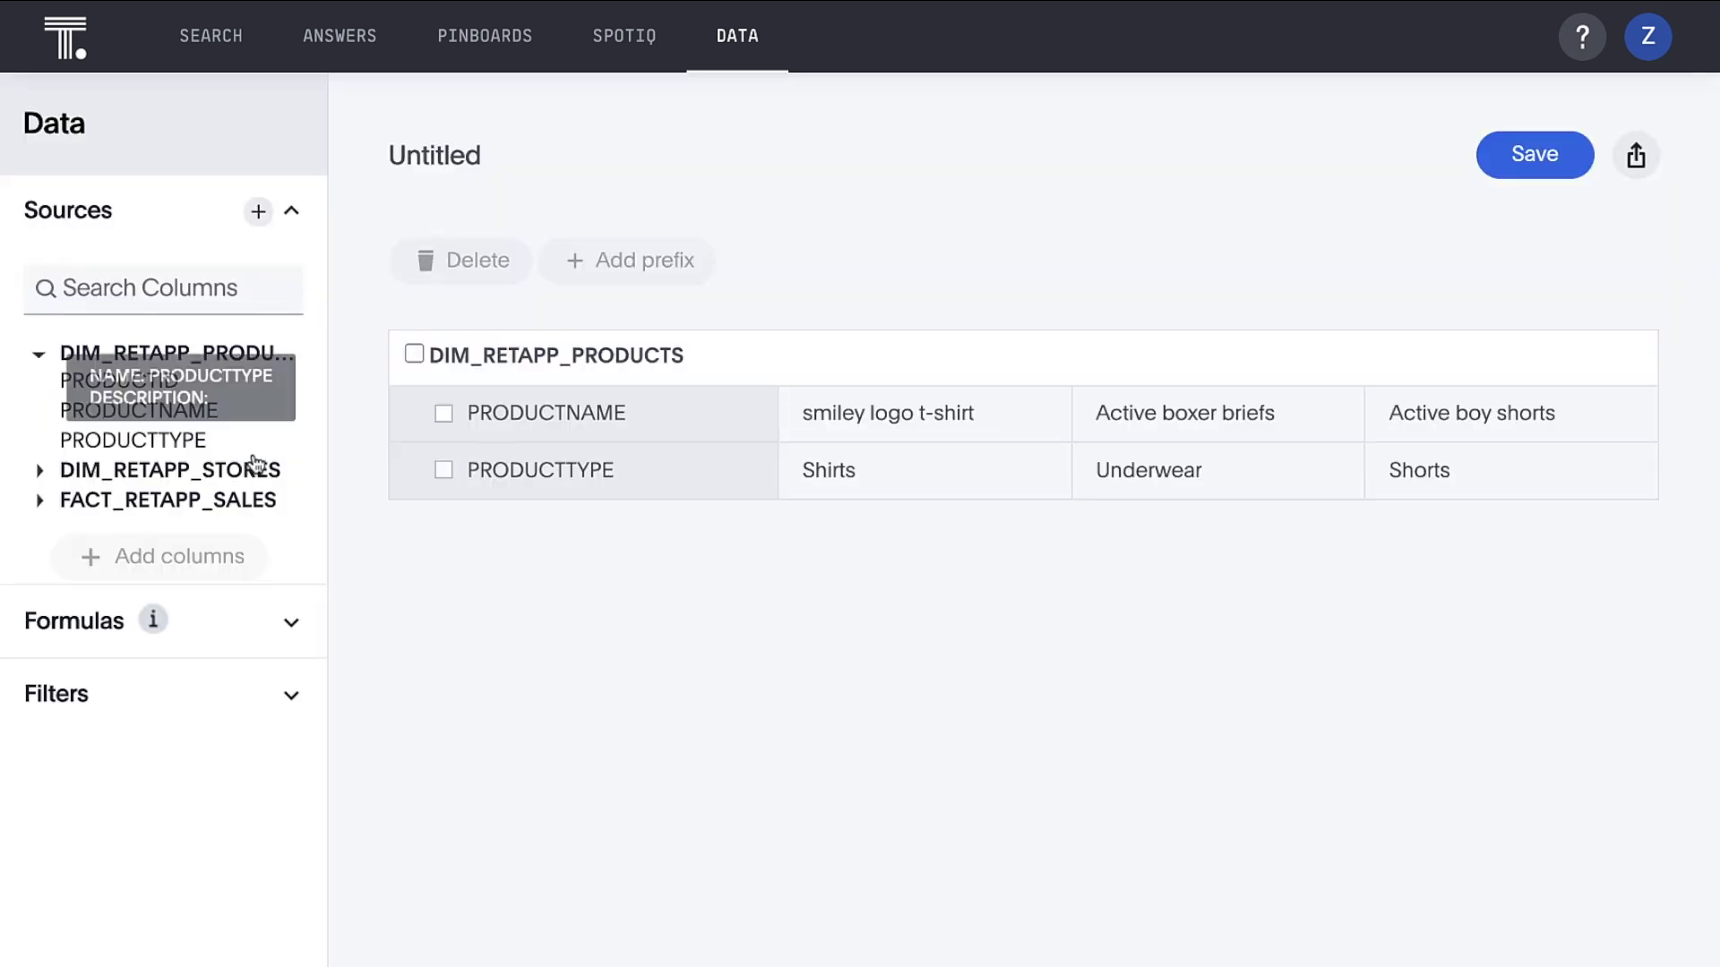
pyautogui.click(253, 473)
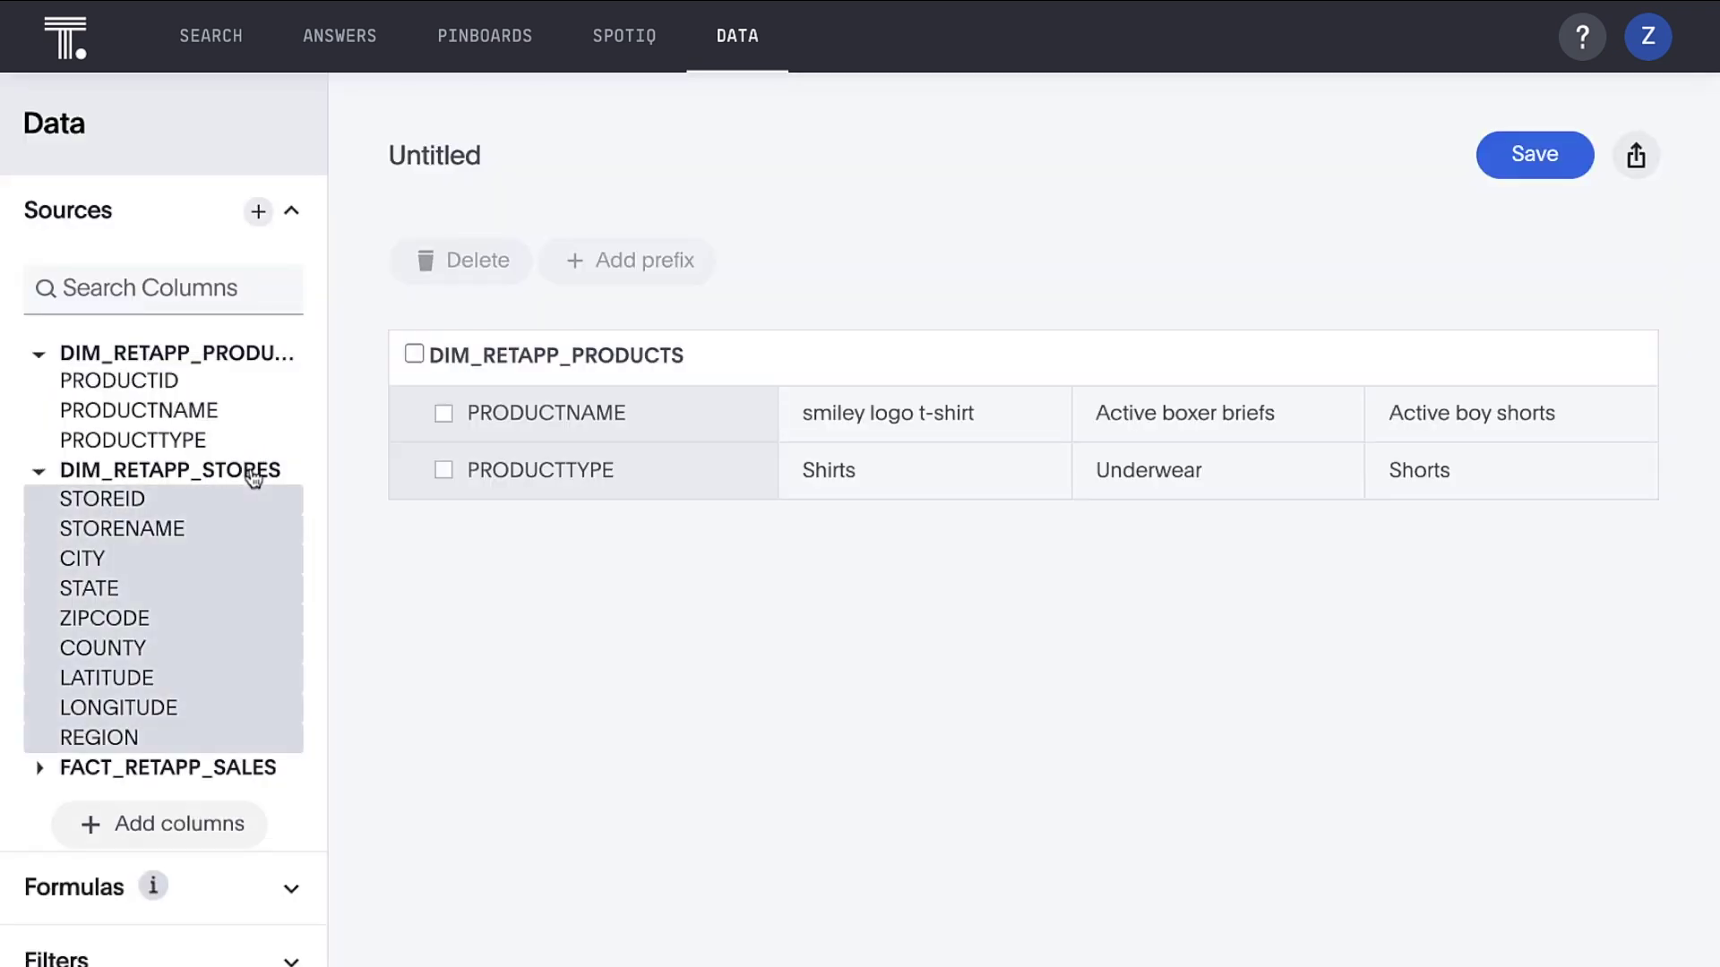
pyautogui.doubleClick(248, 533)
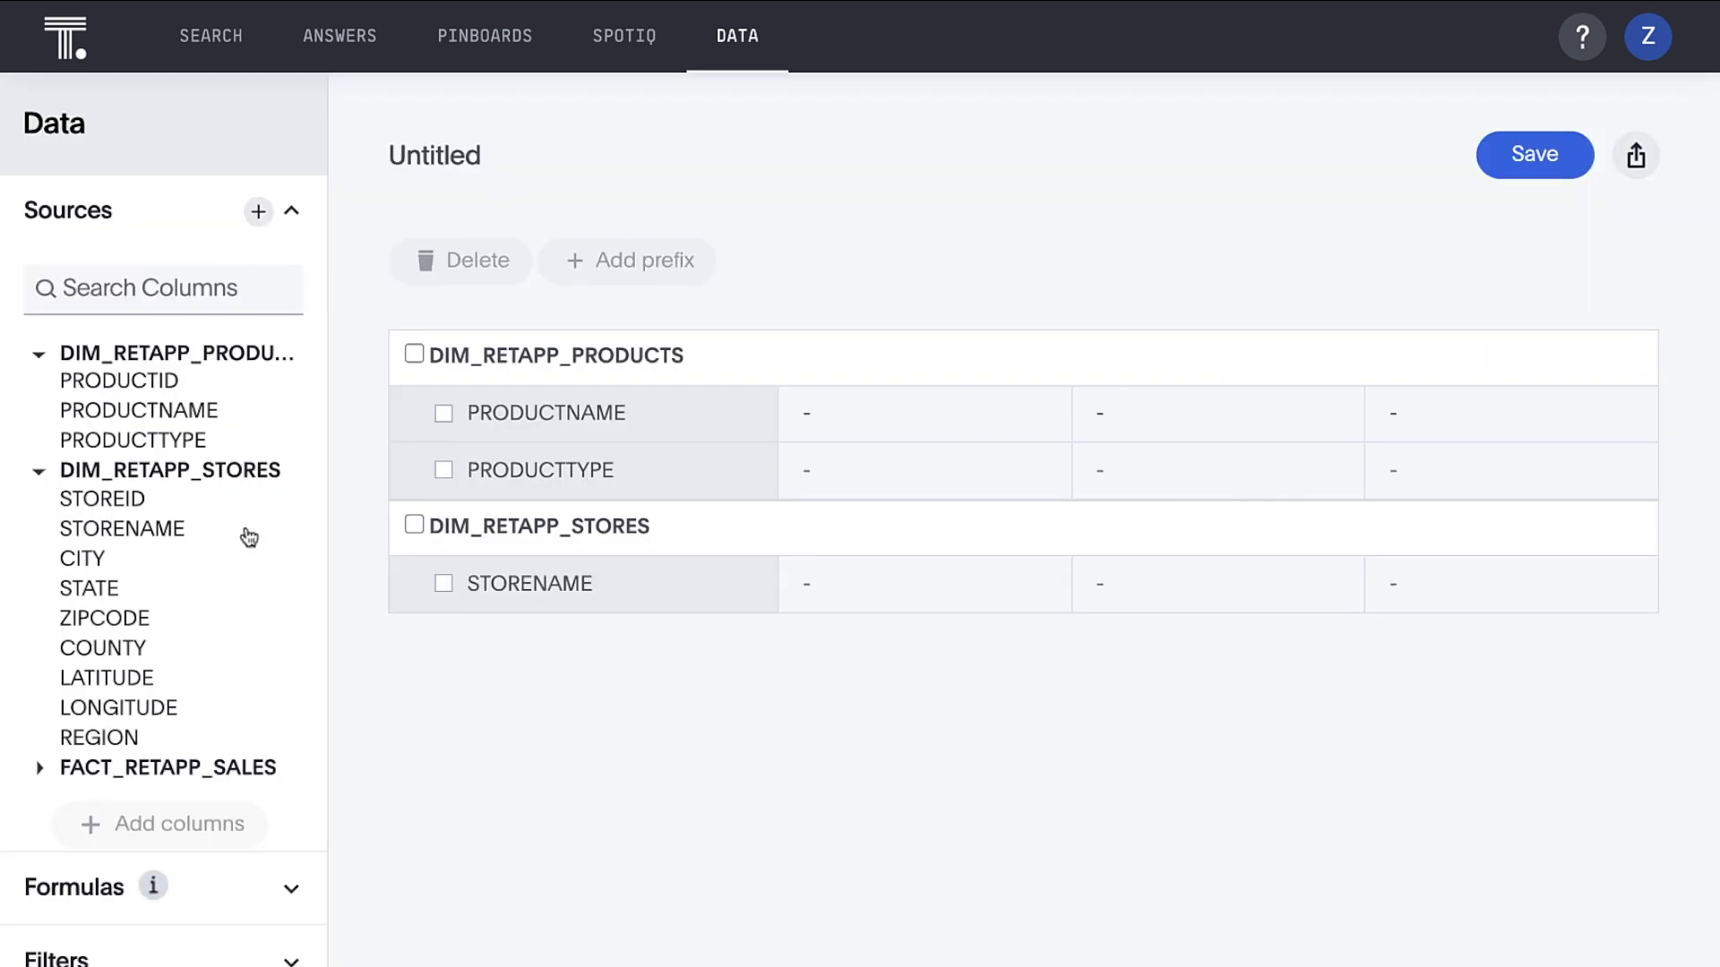
pyautogui.doubleClick(236, 589)
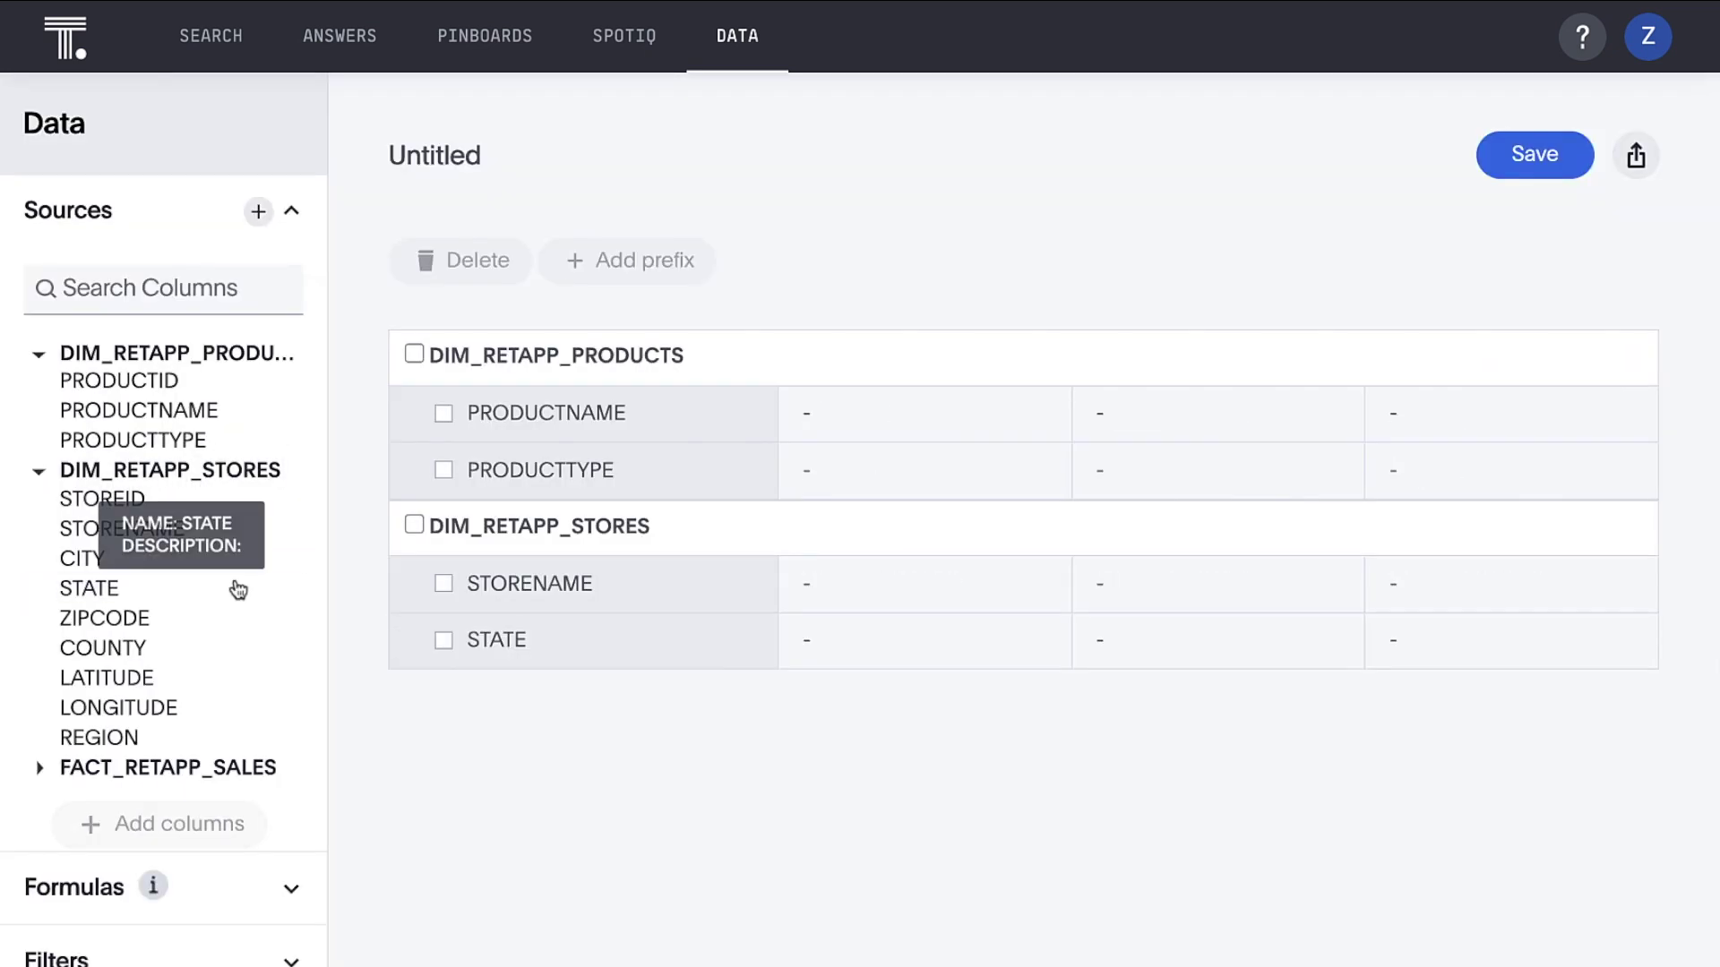
pyautogui.click(213, 772)
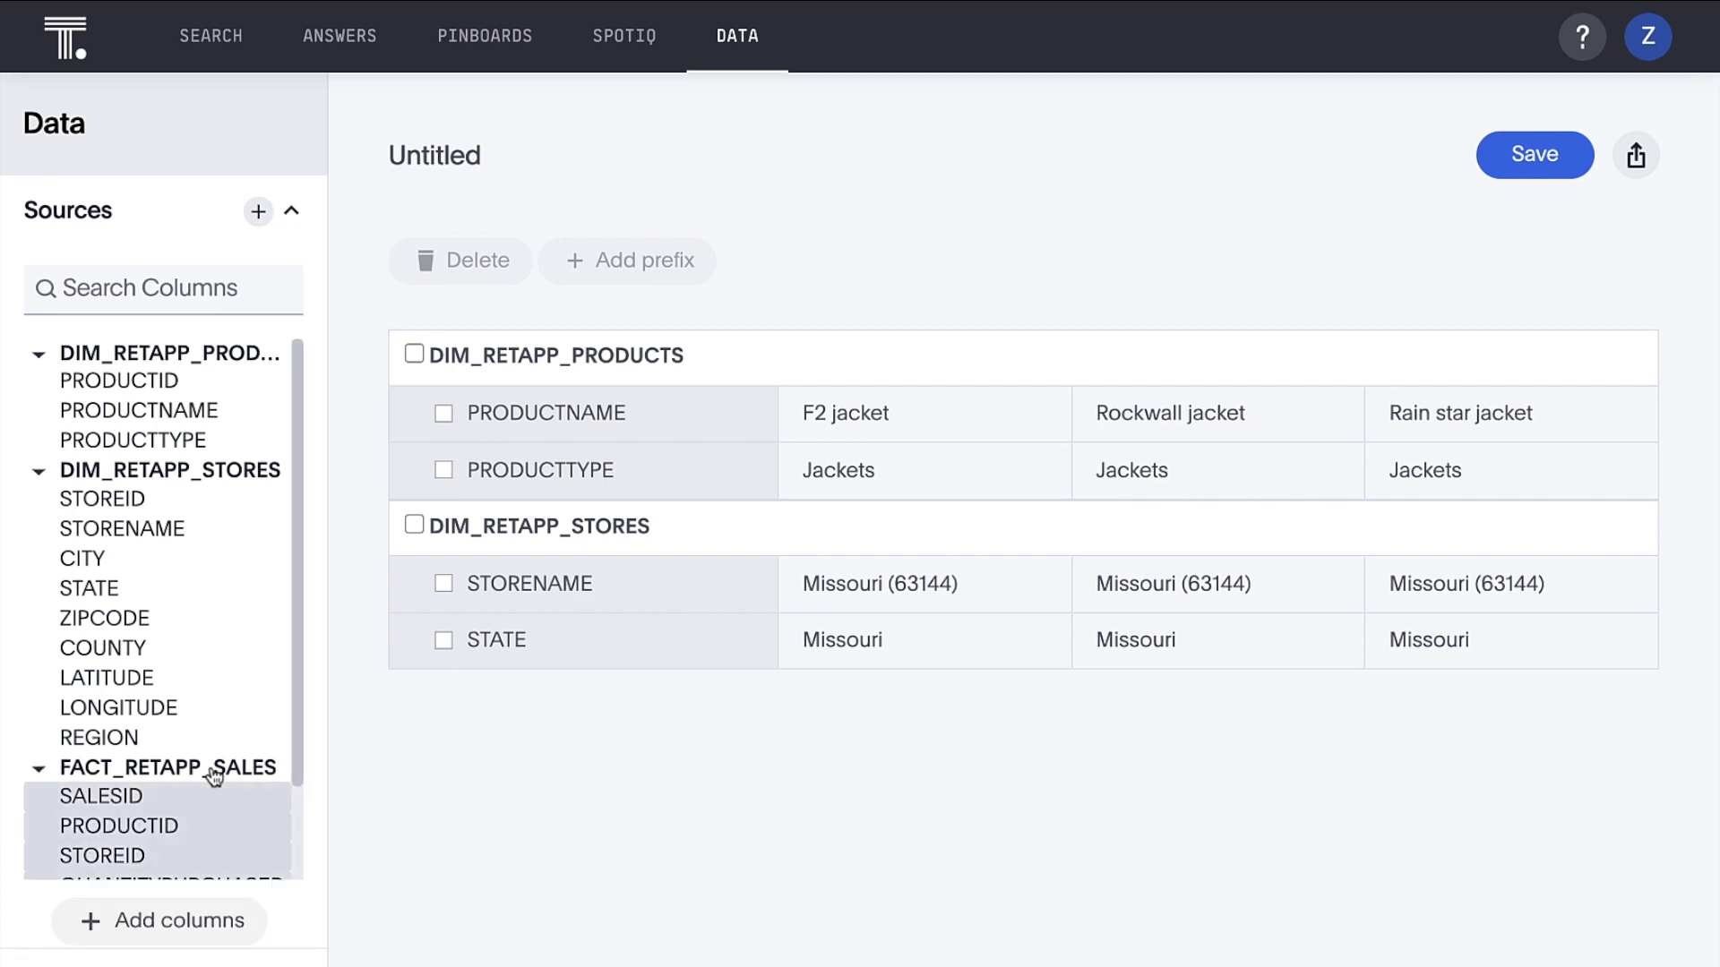
pyautogui.moveTo(298, 776); pyautogui.dragTo(298, 884)
pyautogui.doubleClick(248, 838)
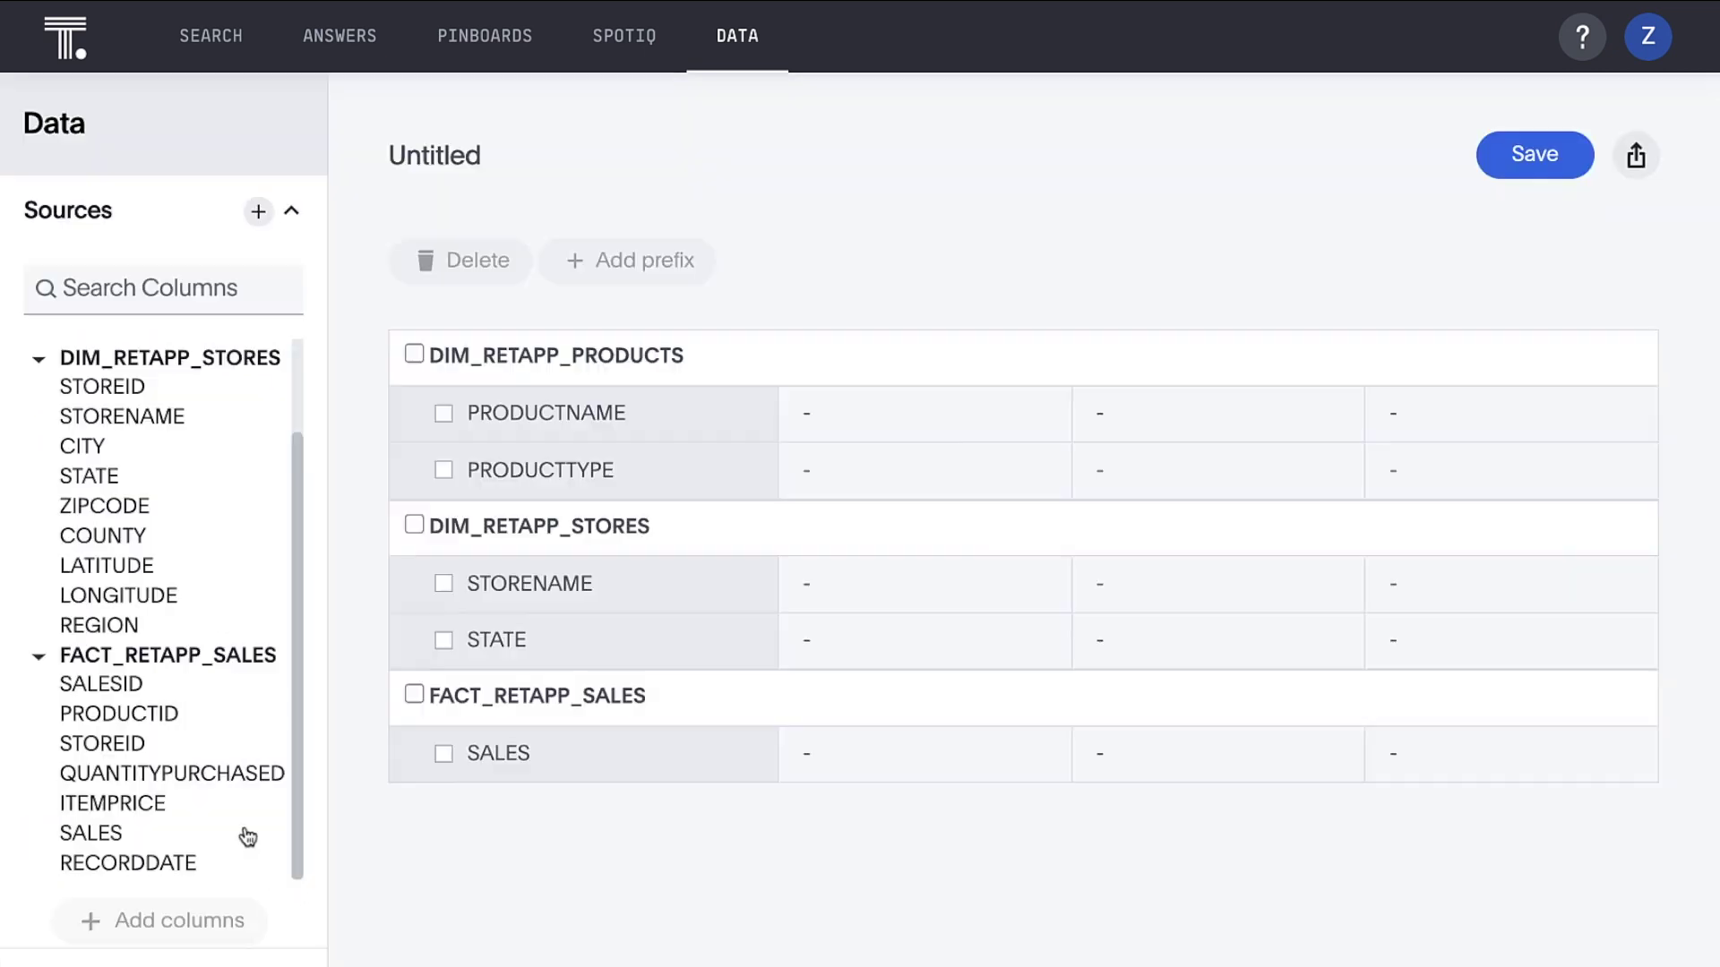
pyautogui.doubleClick(240, 867)
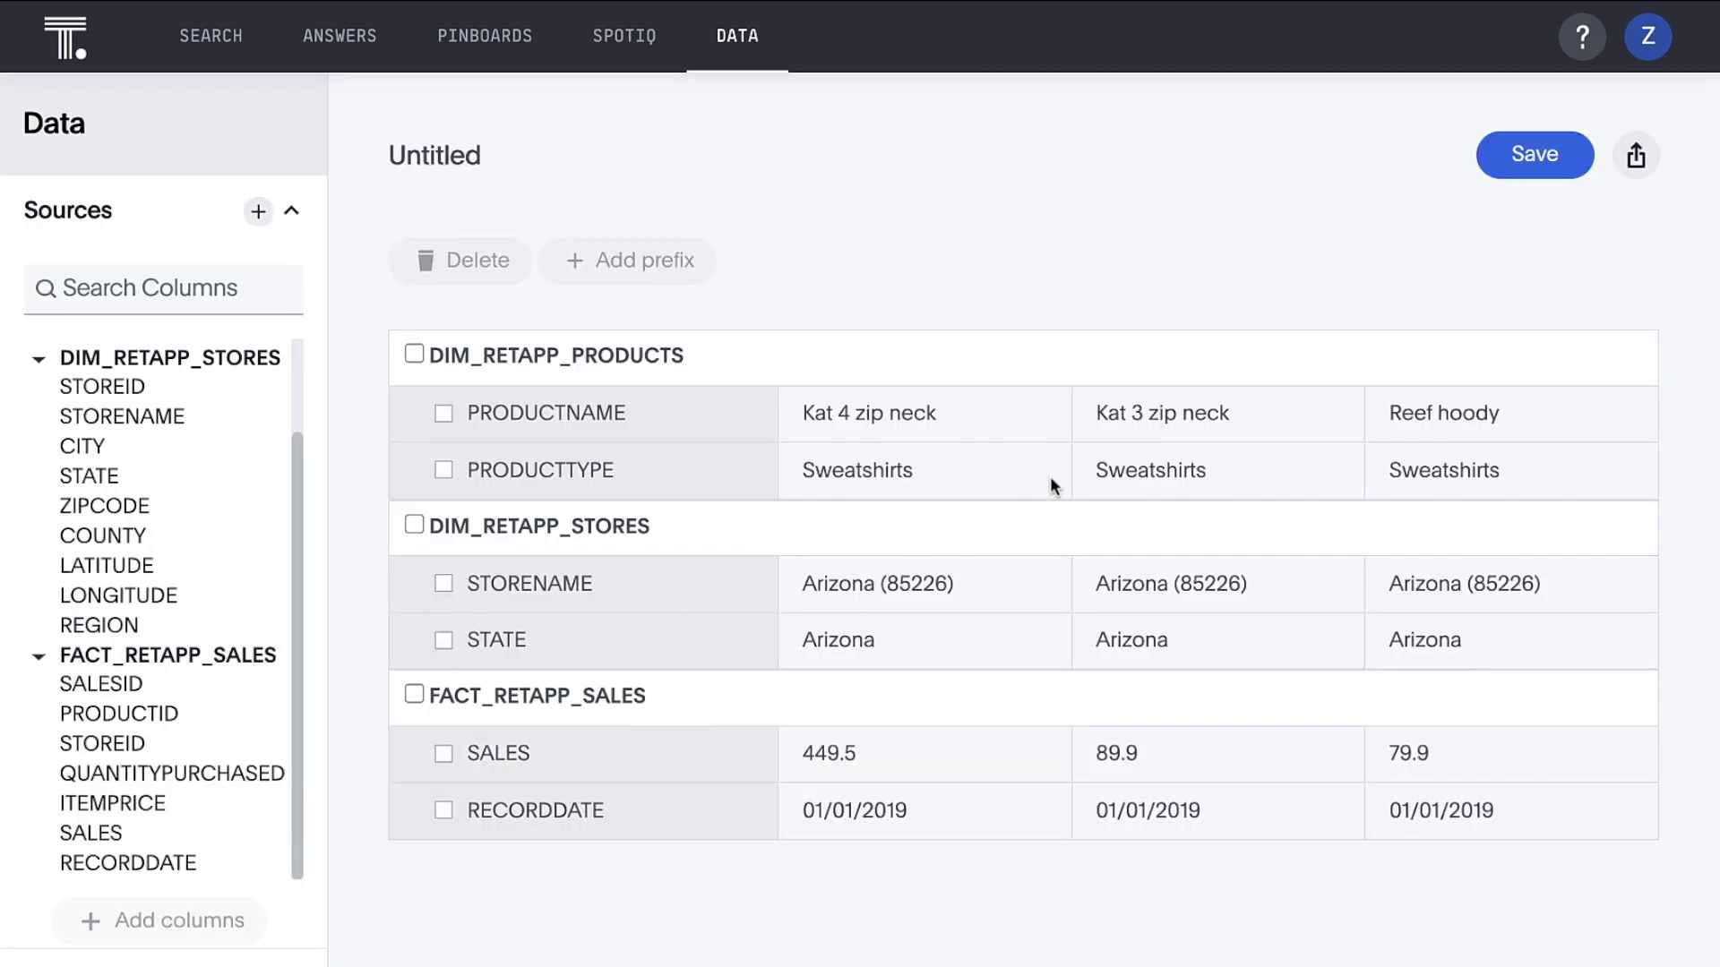
pyautogui.click(1501, 166)
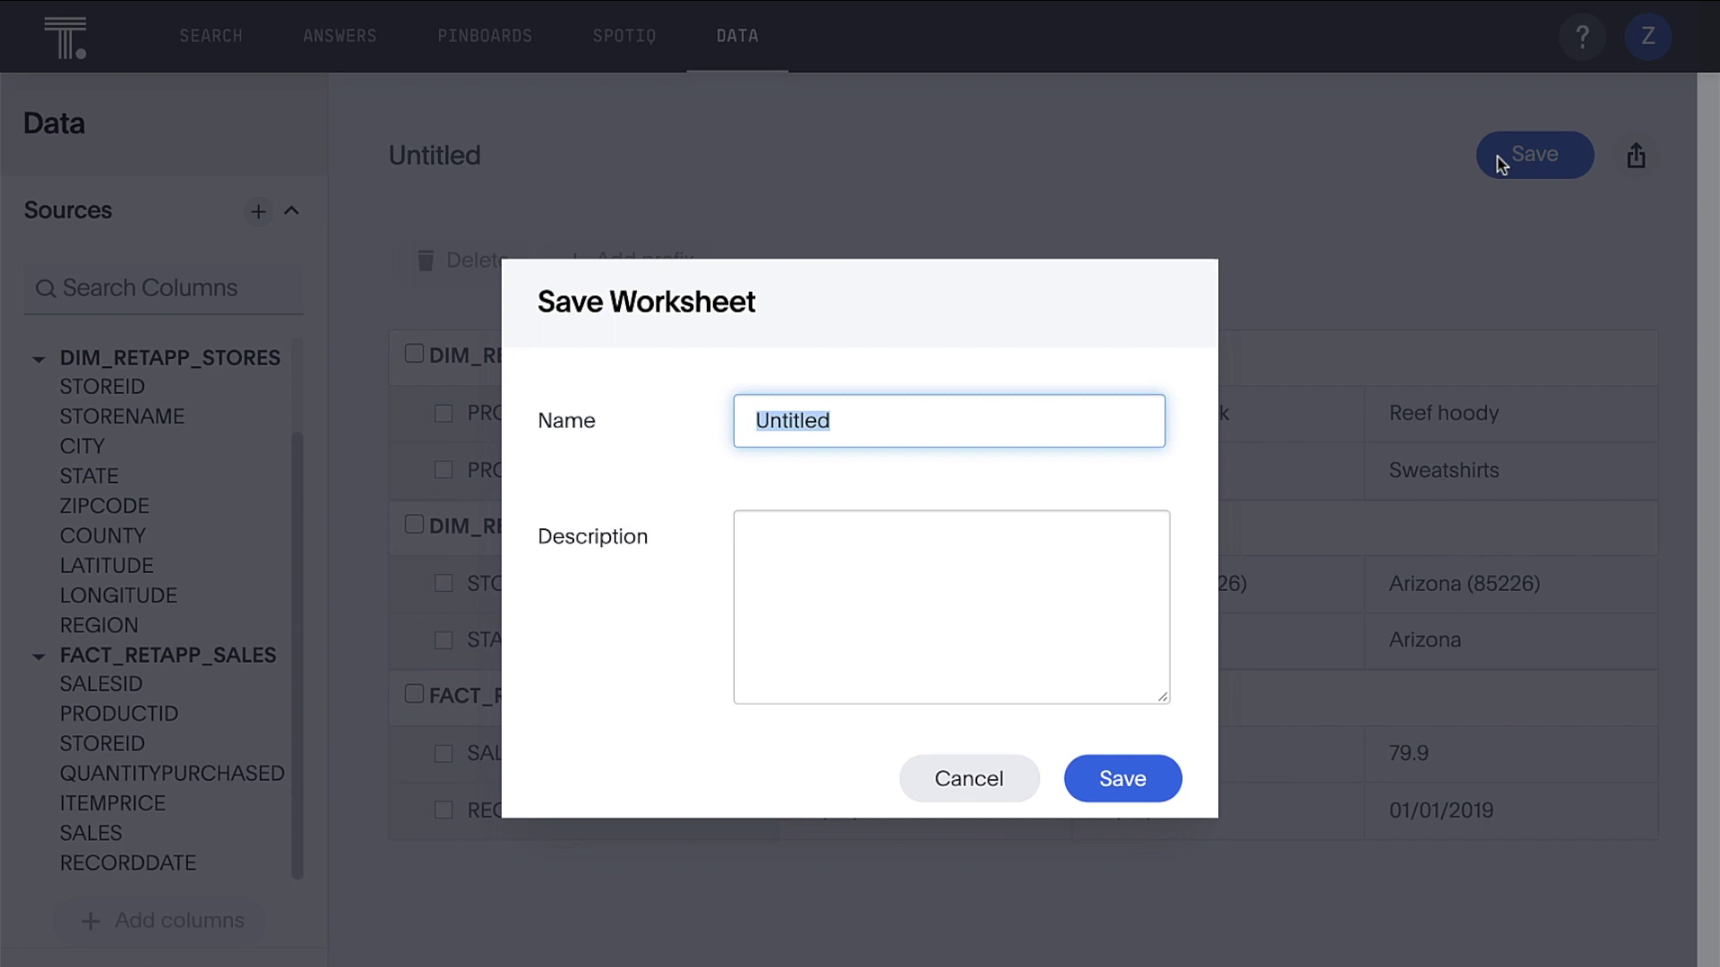
# Save the new worksheet as 'Sales', then open it from the Data list
pyautogui.write('Sales')
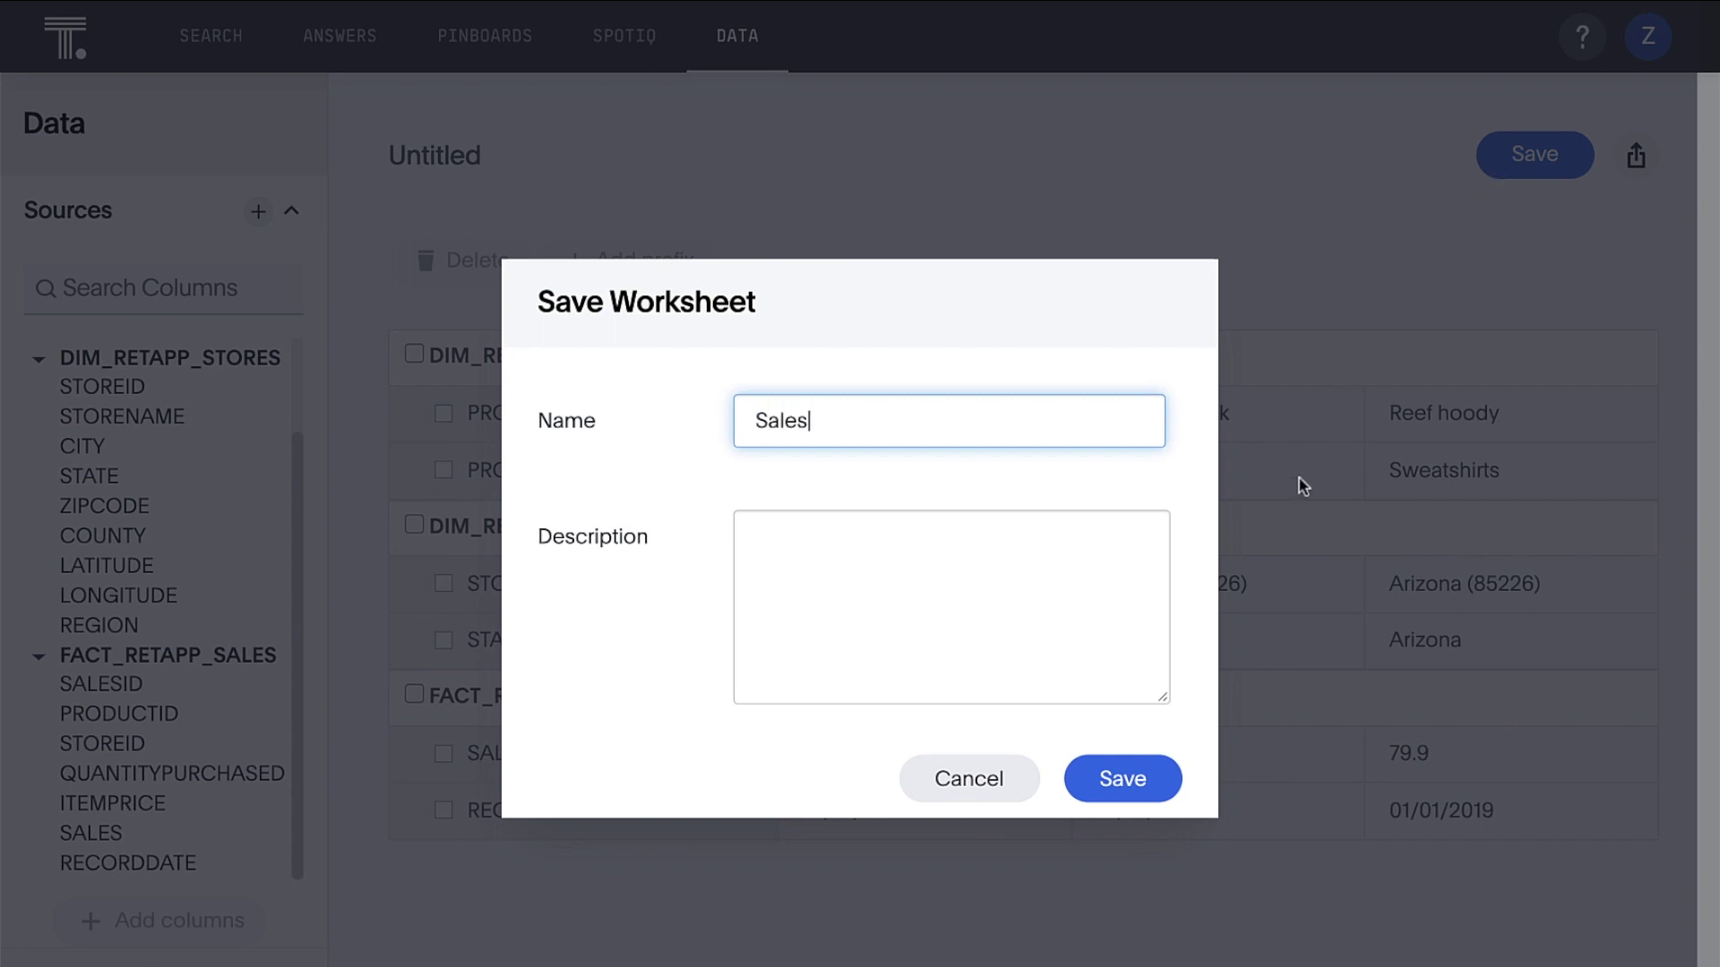
pyautogui.click(1155, 784)
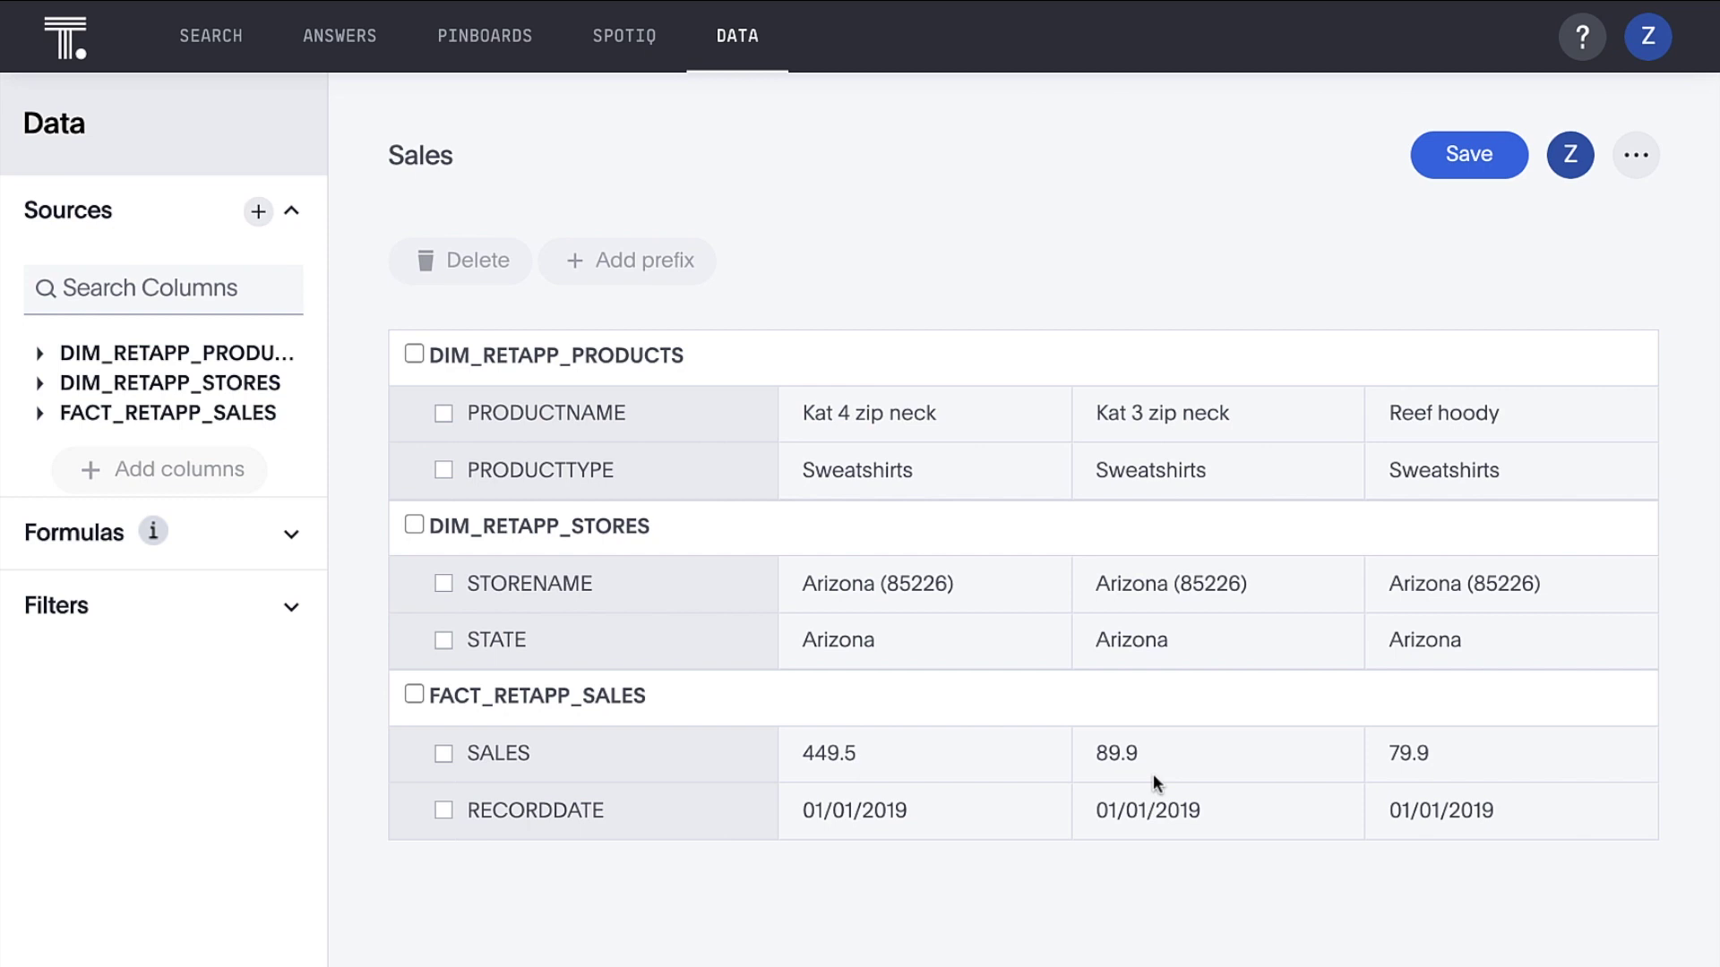
pyautogui.click(738, 41)
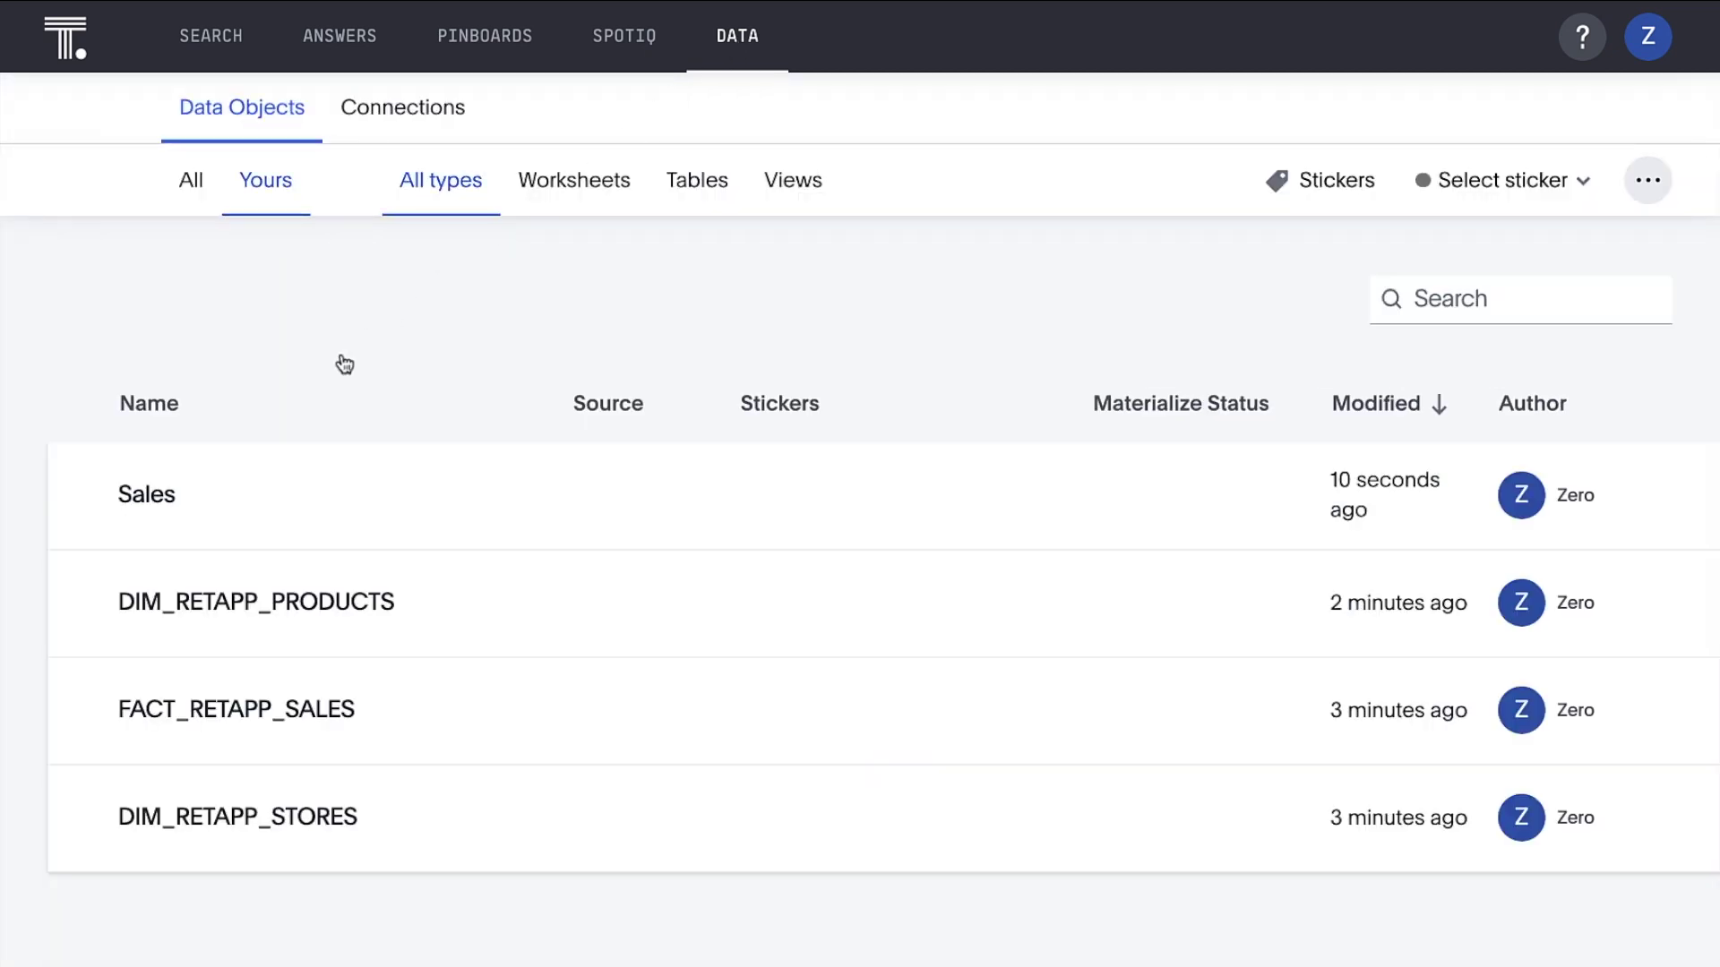
pyautogui.click(179, 506)
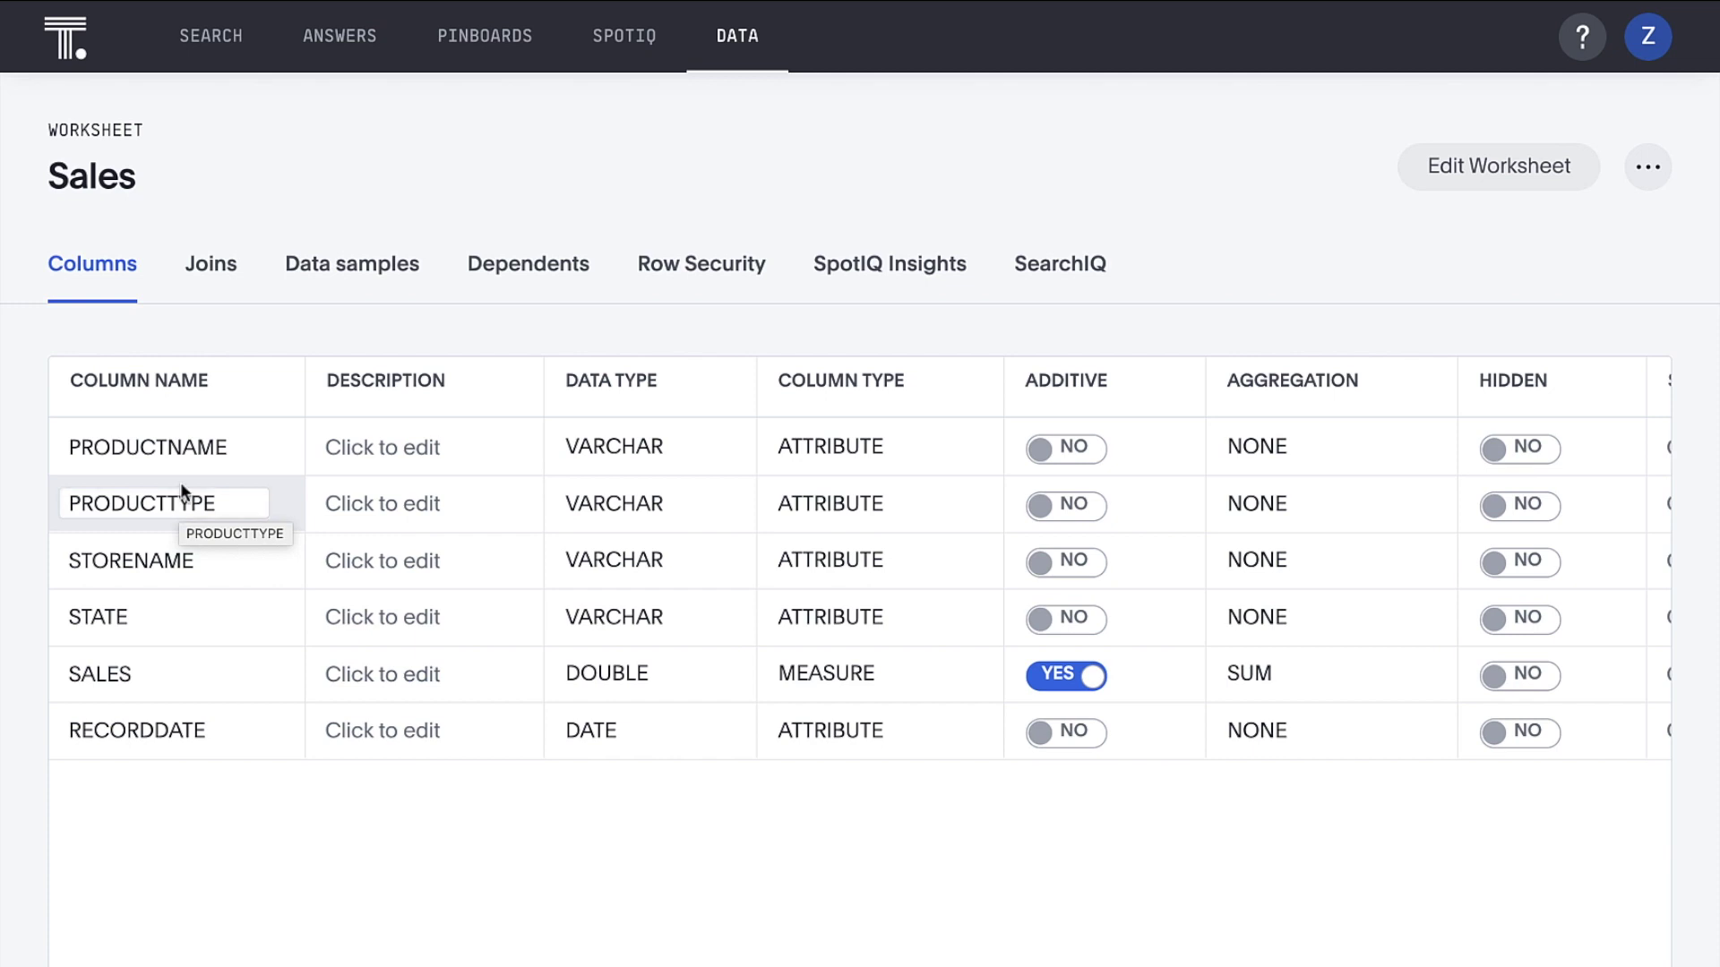
# Rename the PRODUCTNAME, PRODUCTTYPE and STORENAME columns to Product, Product Type and Store
pyautogui.click(181, 450)
pyautogui.write('Product')
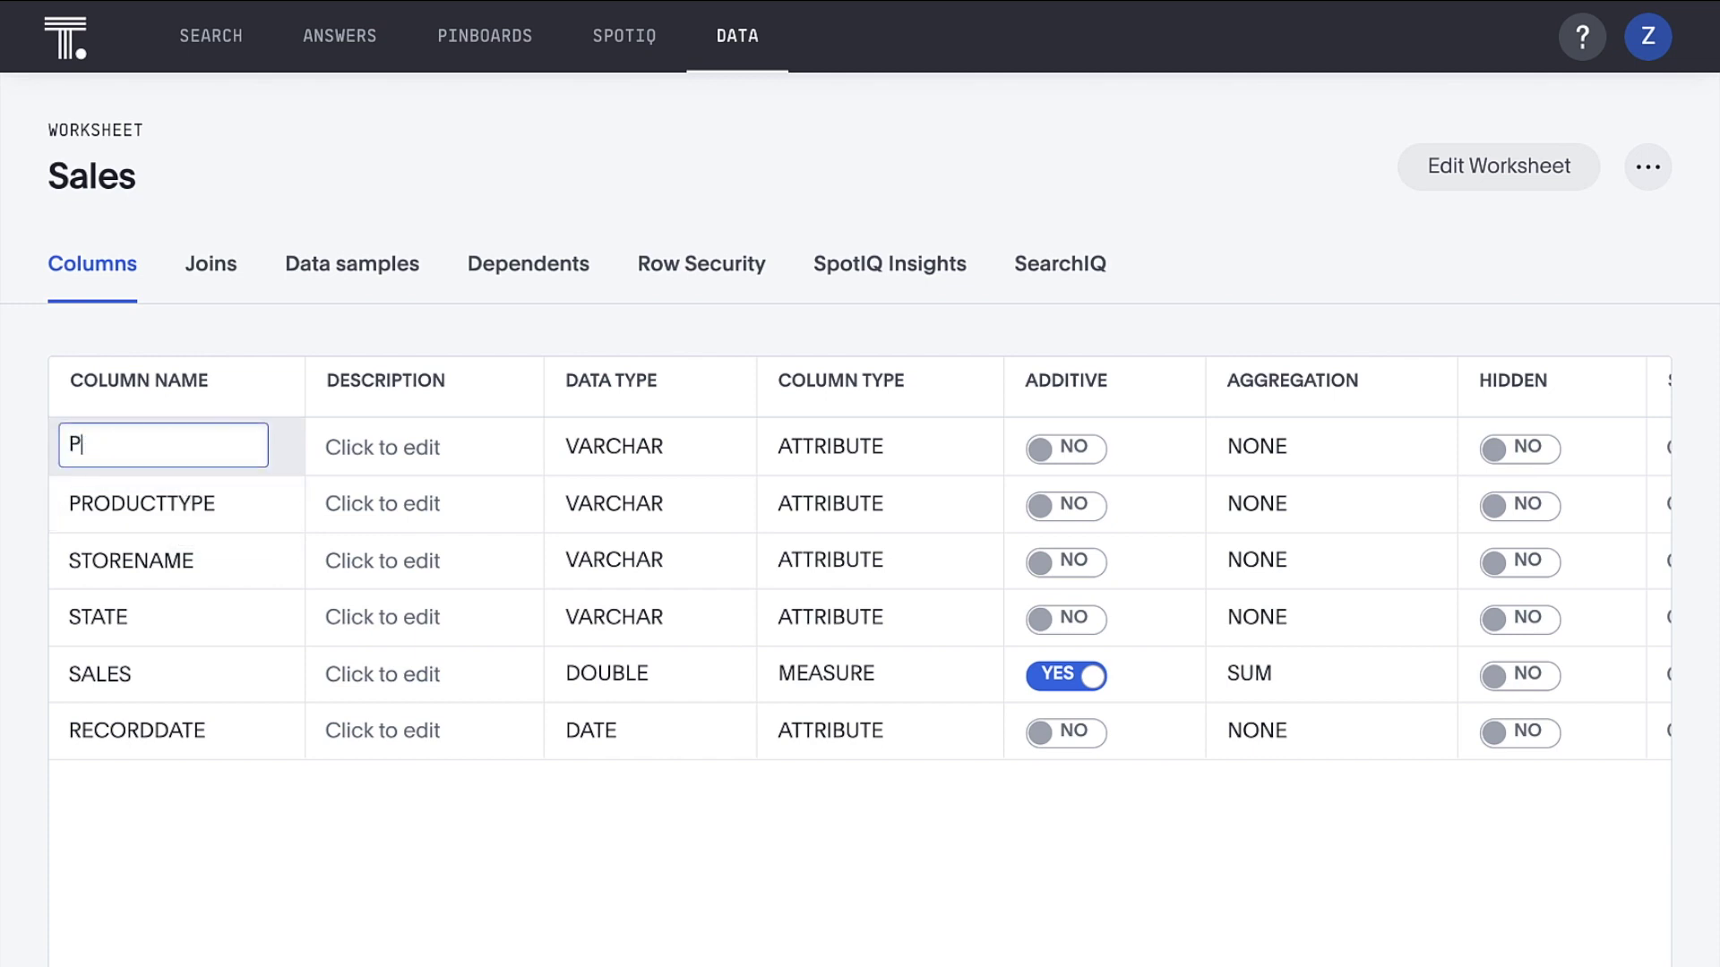
pyautogui.click(164, 507)
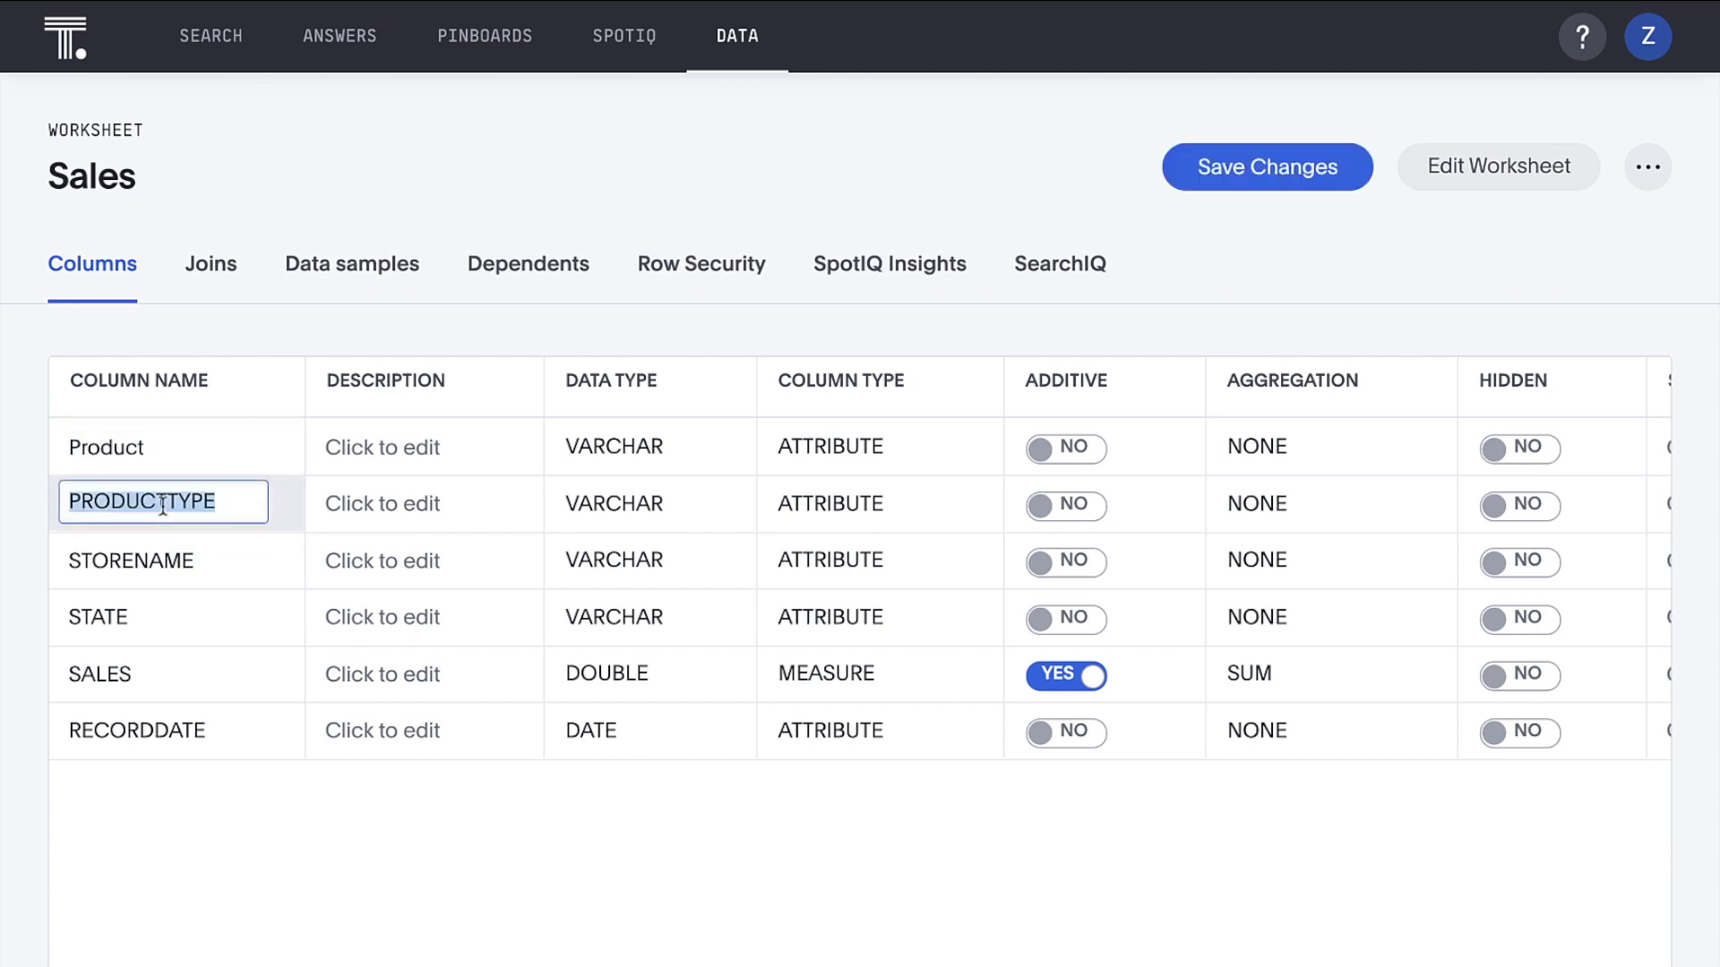
pyautogui.write('Product T')
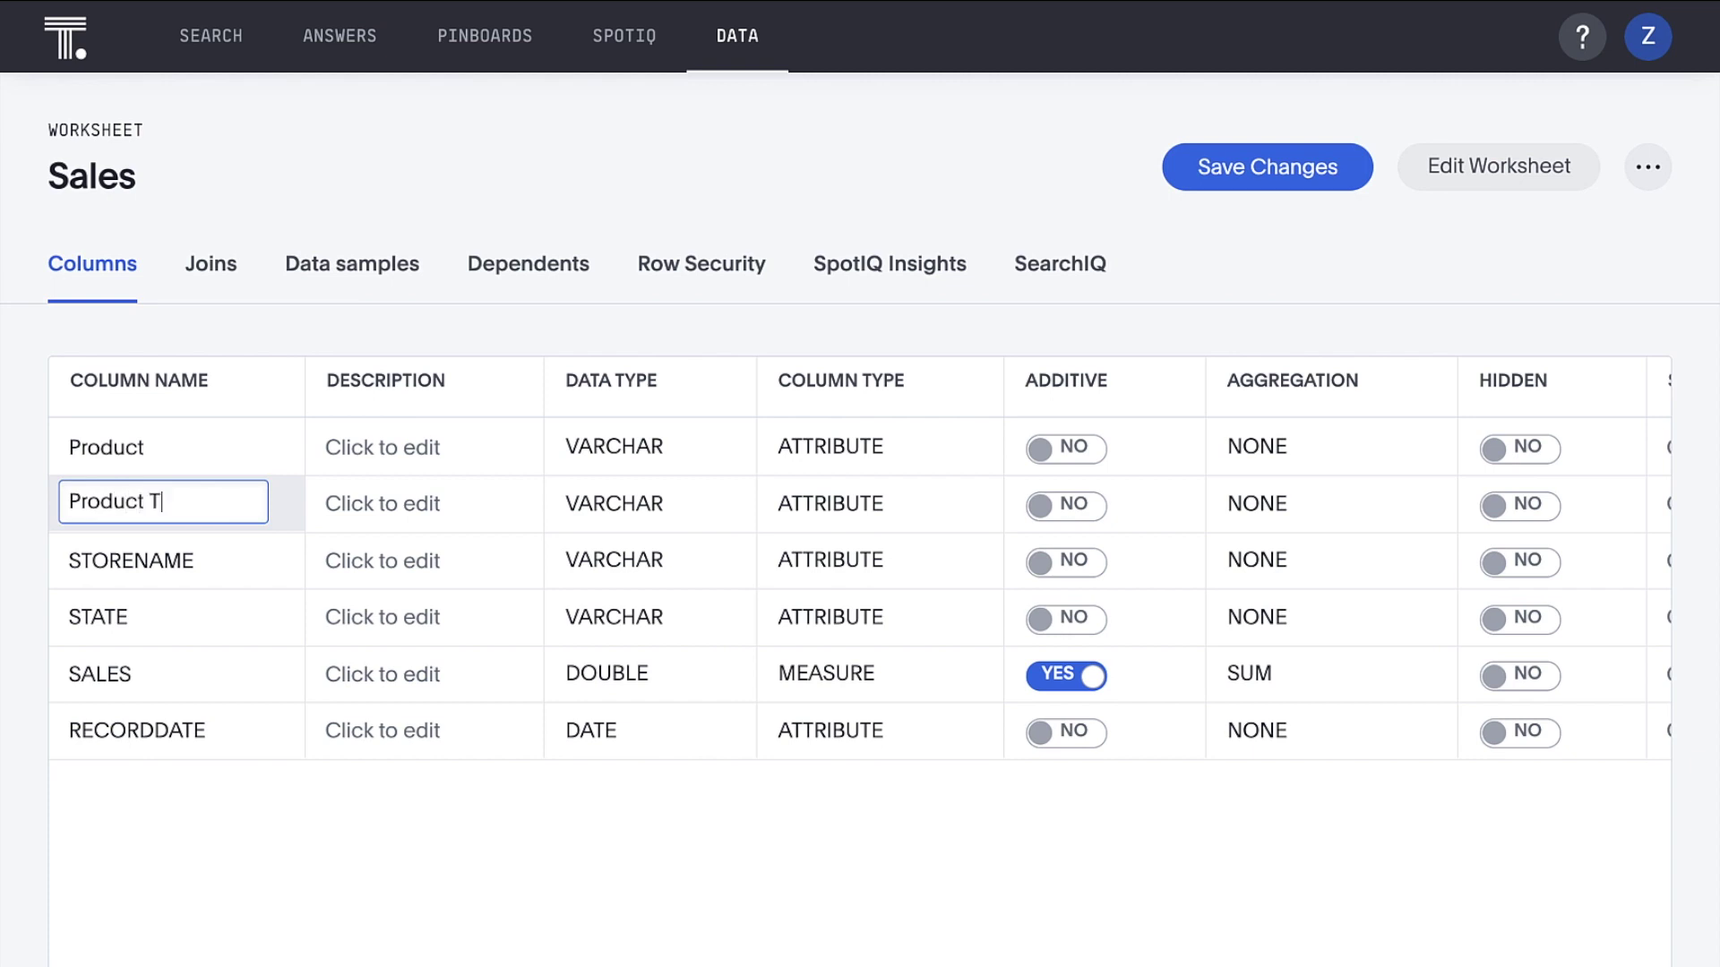
pyautogui.write('ype')
pyautogui.click(153, 562)
pyautogui.write('S')
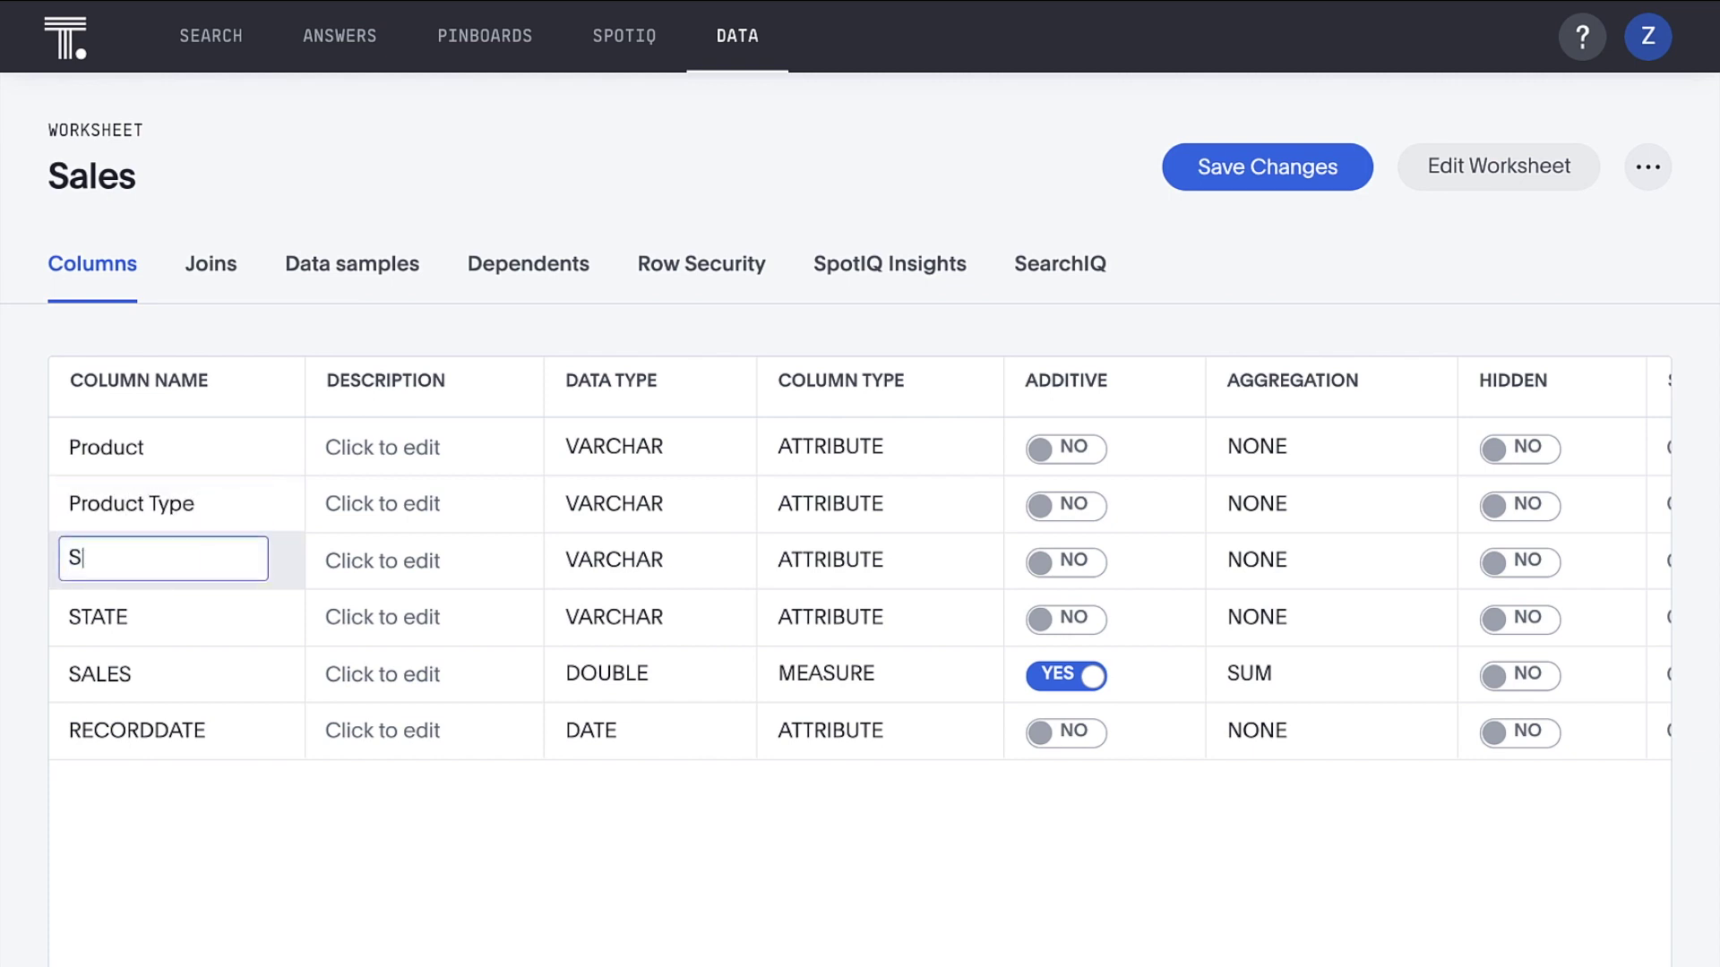
pyautogui.write('tore')
# Rename the STATE, SALES and RECORDDATE columns to State, Sales and Date
pyautogui.click(158, 627)
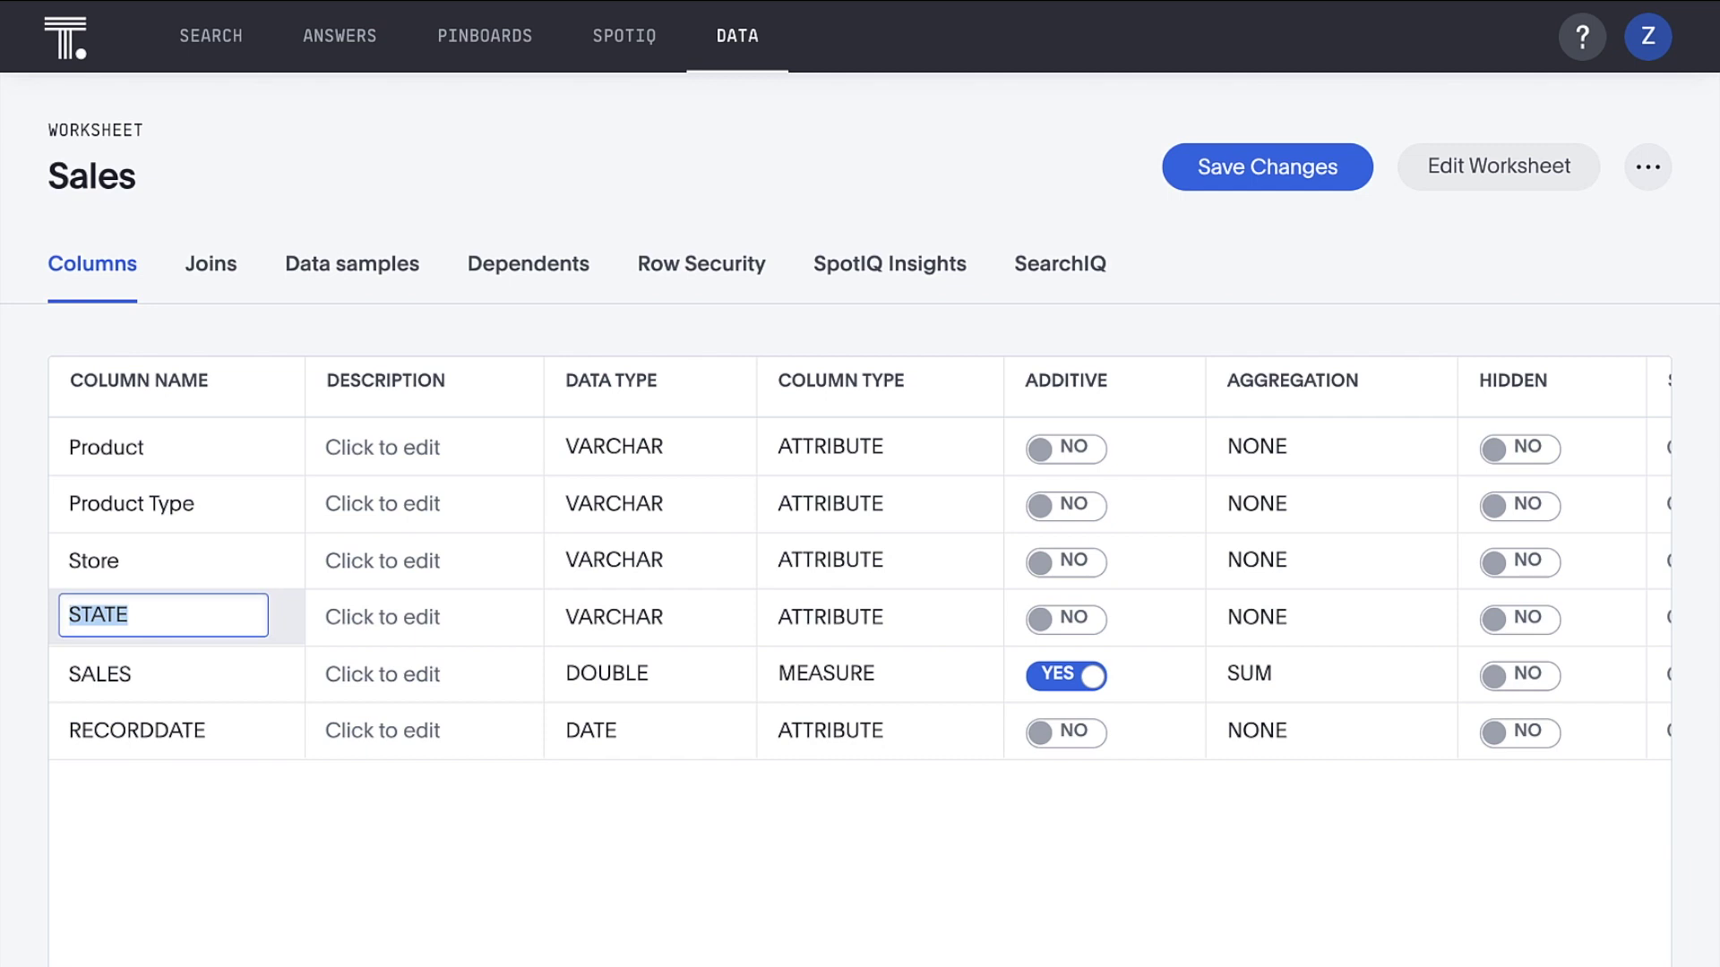
pyautogui.press('BackSpace')
pyautogui.write('State')
pyautogui.click(153, 676)
pyautogui.write('Sales')
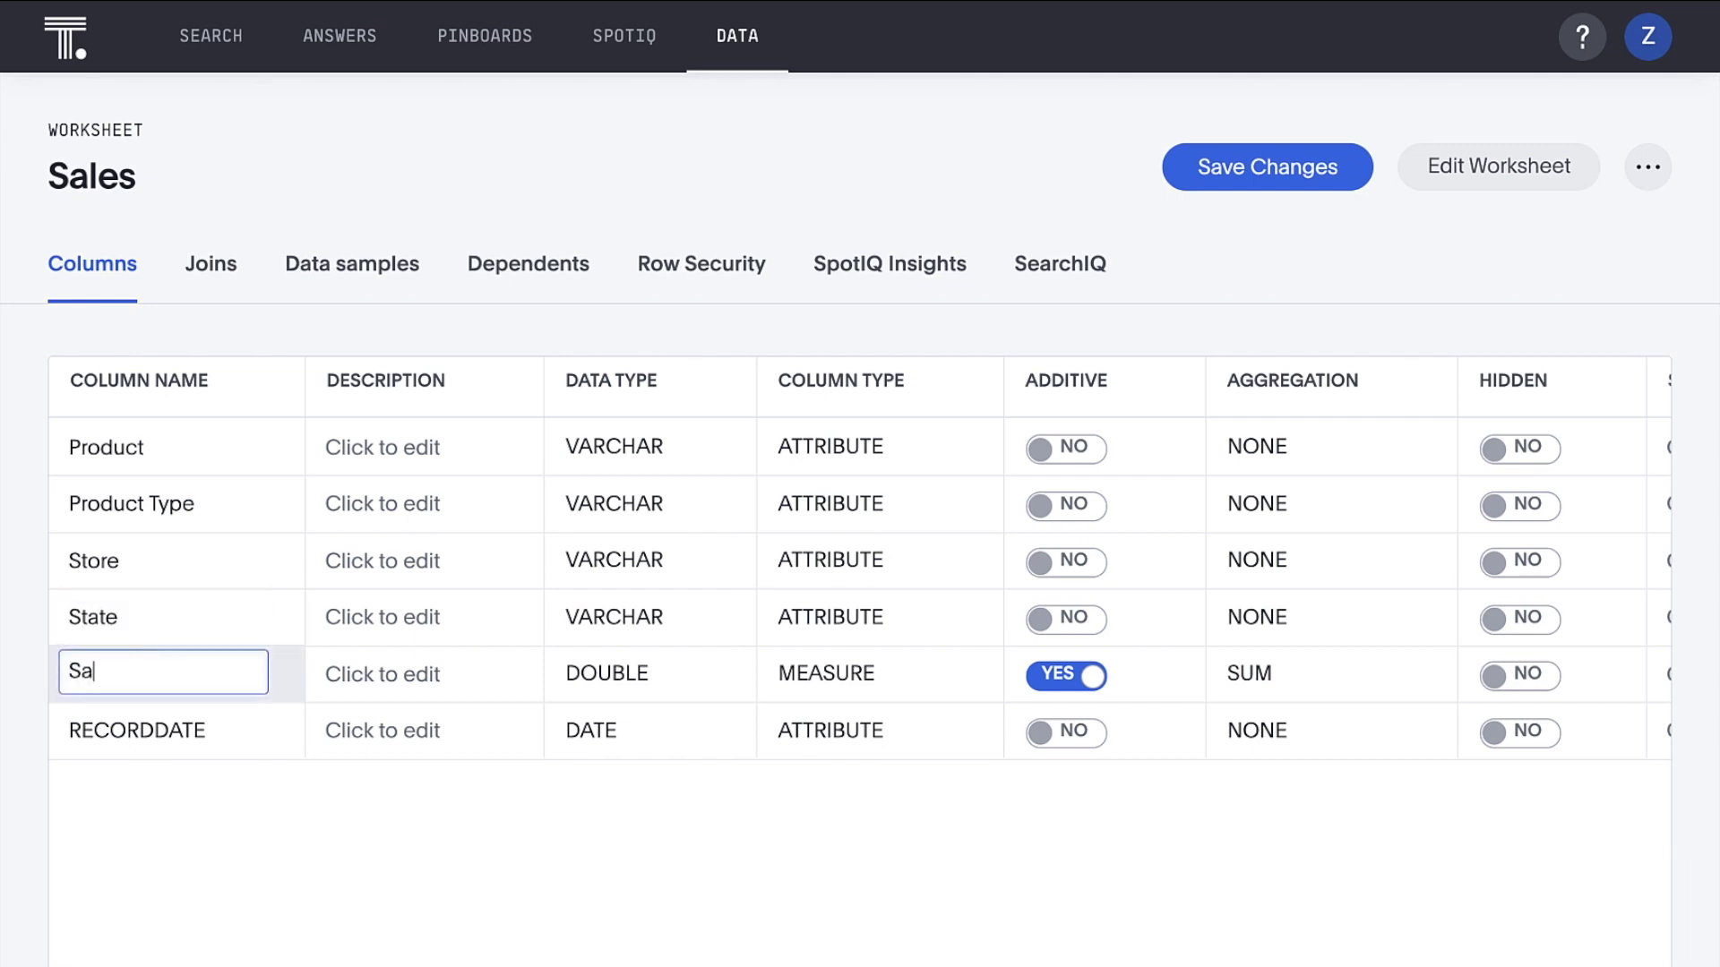
pyautogui.click(153, 730)
pyautogui.write('Date')
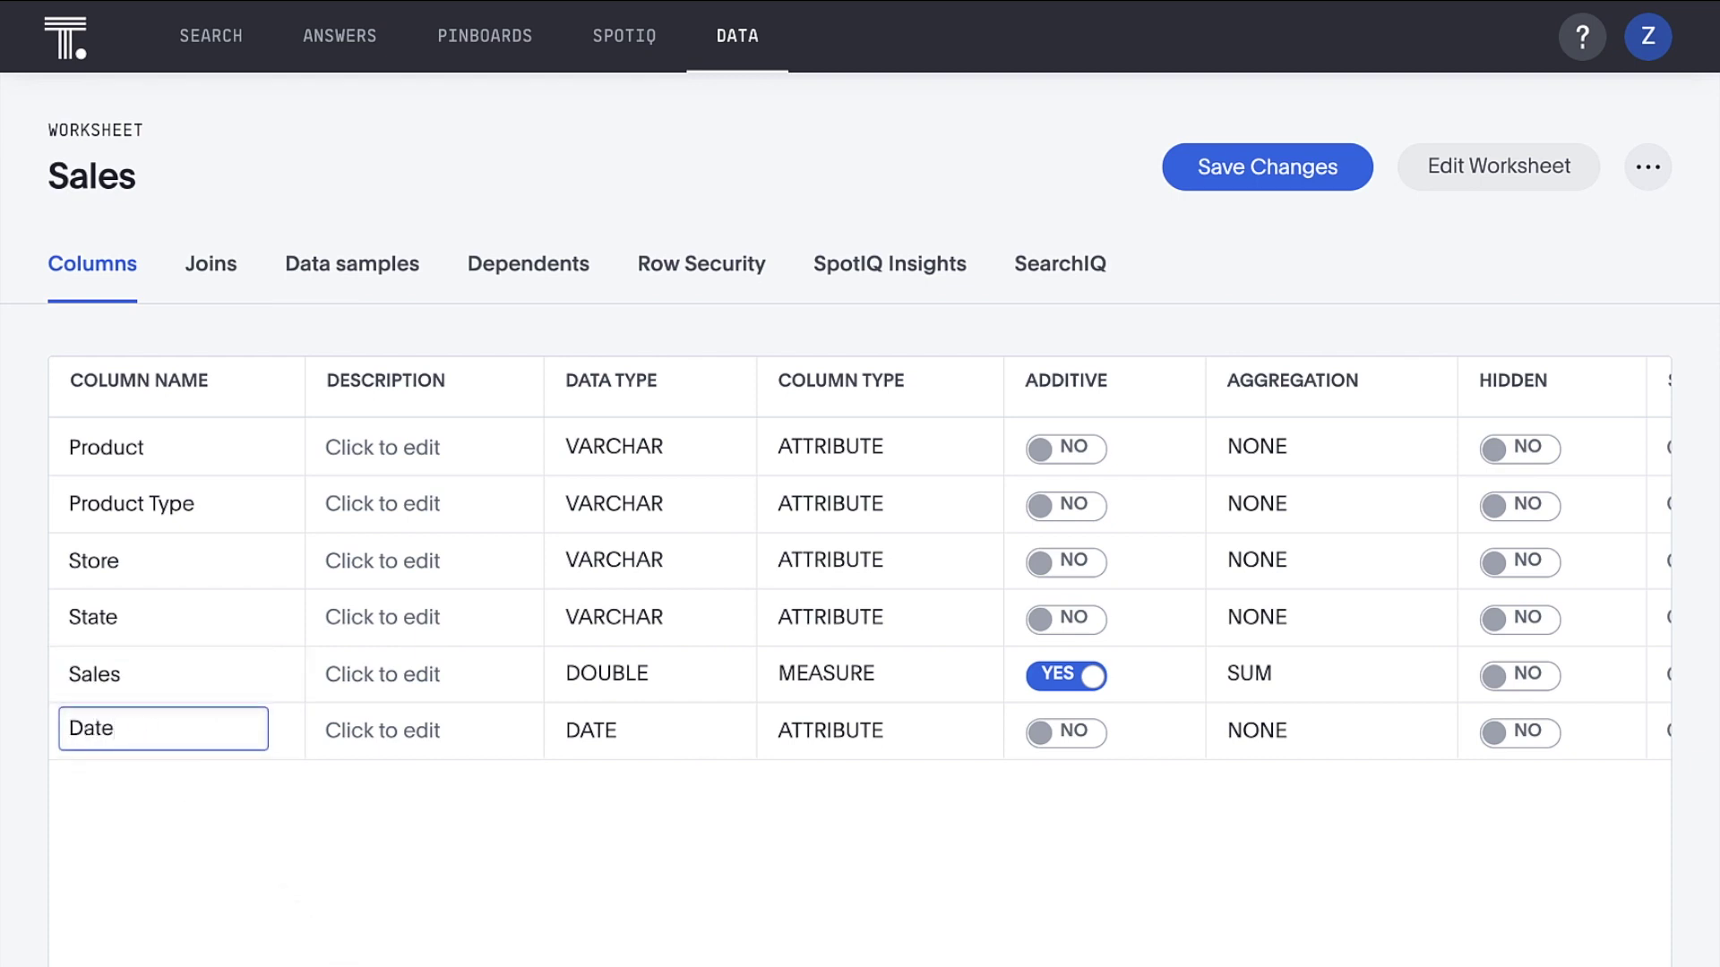
pyautogui.press('Return')
pyautogui.hscroll(6, 986, 556)
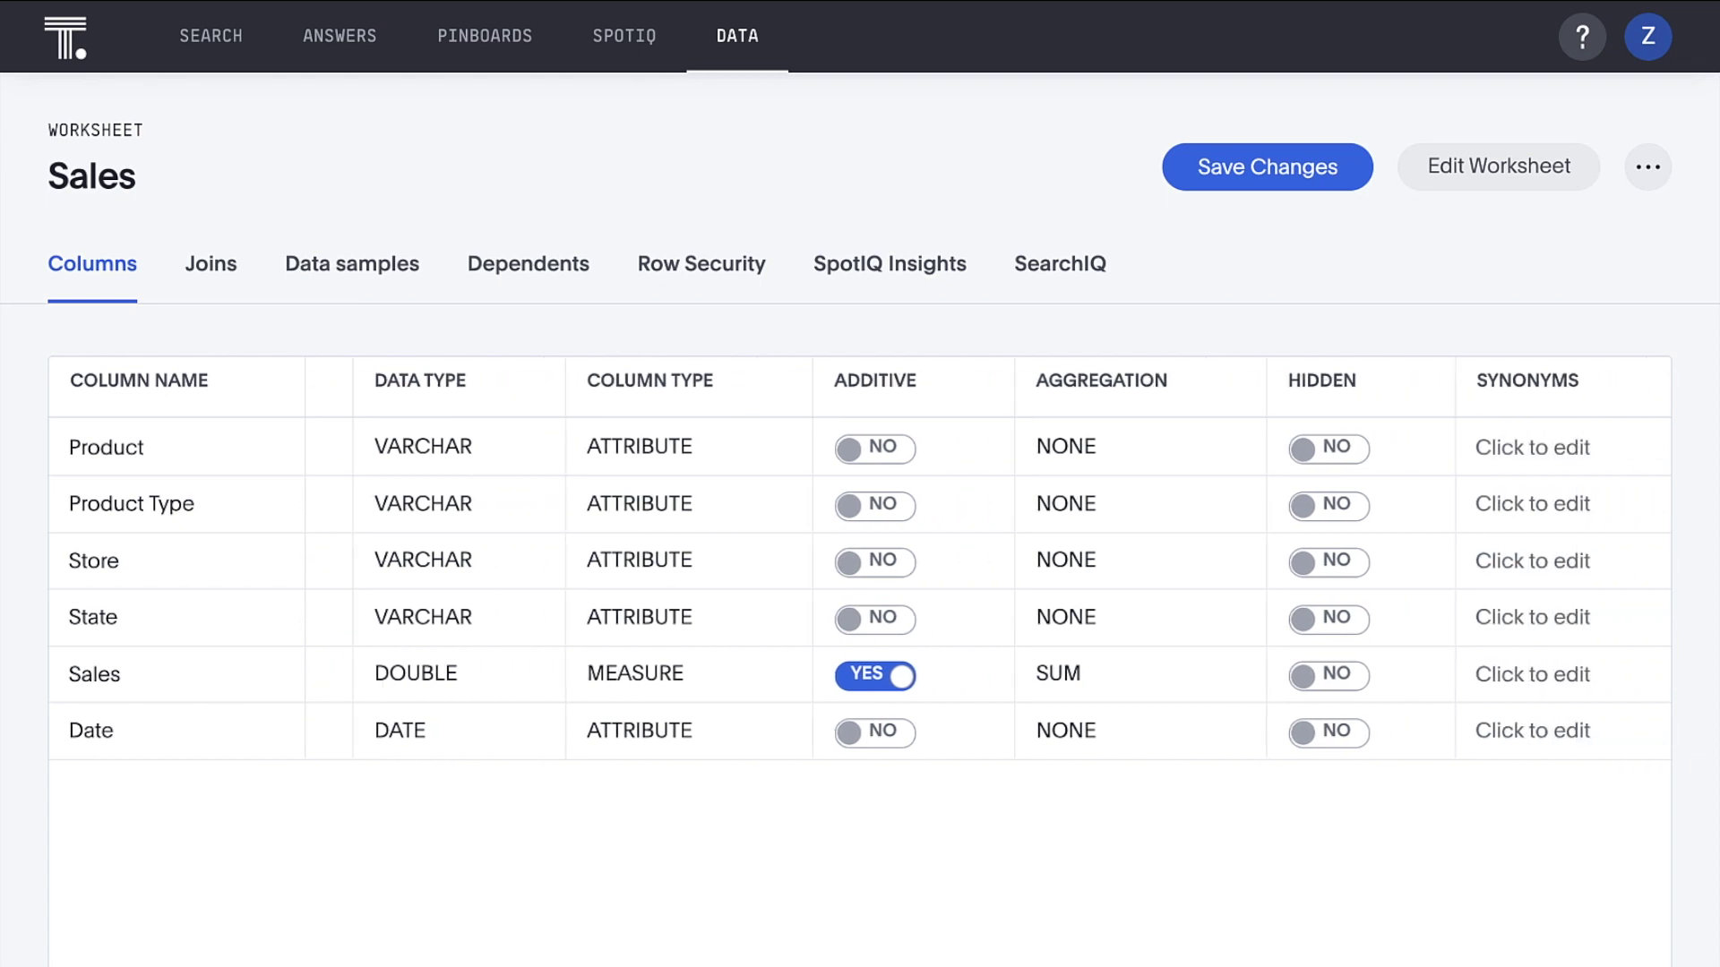
# Set the State column's geo config to the State sub-nation region
pyautogui.hscroll(10, 985, 556)
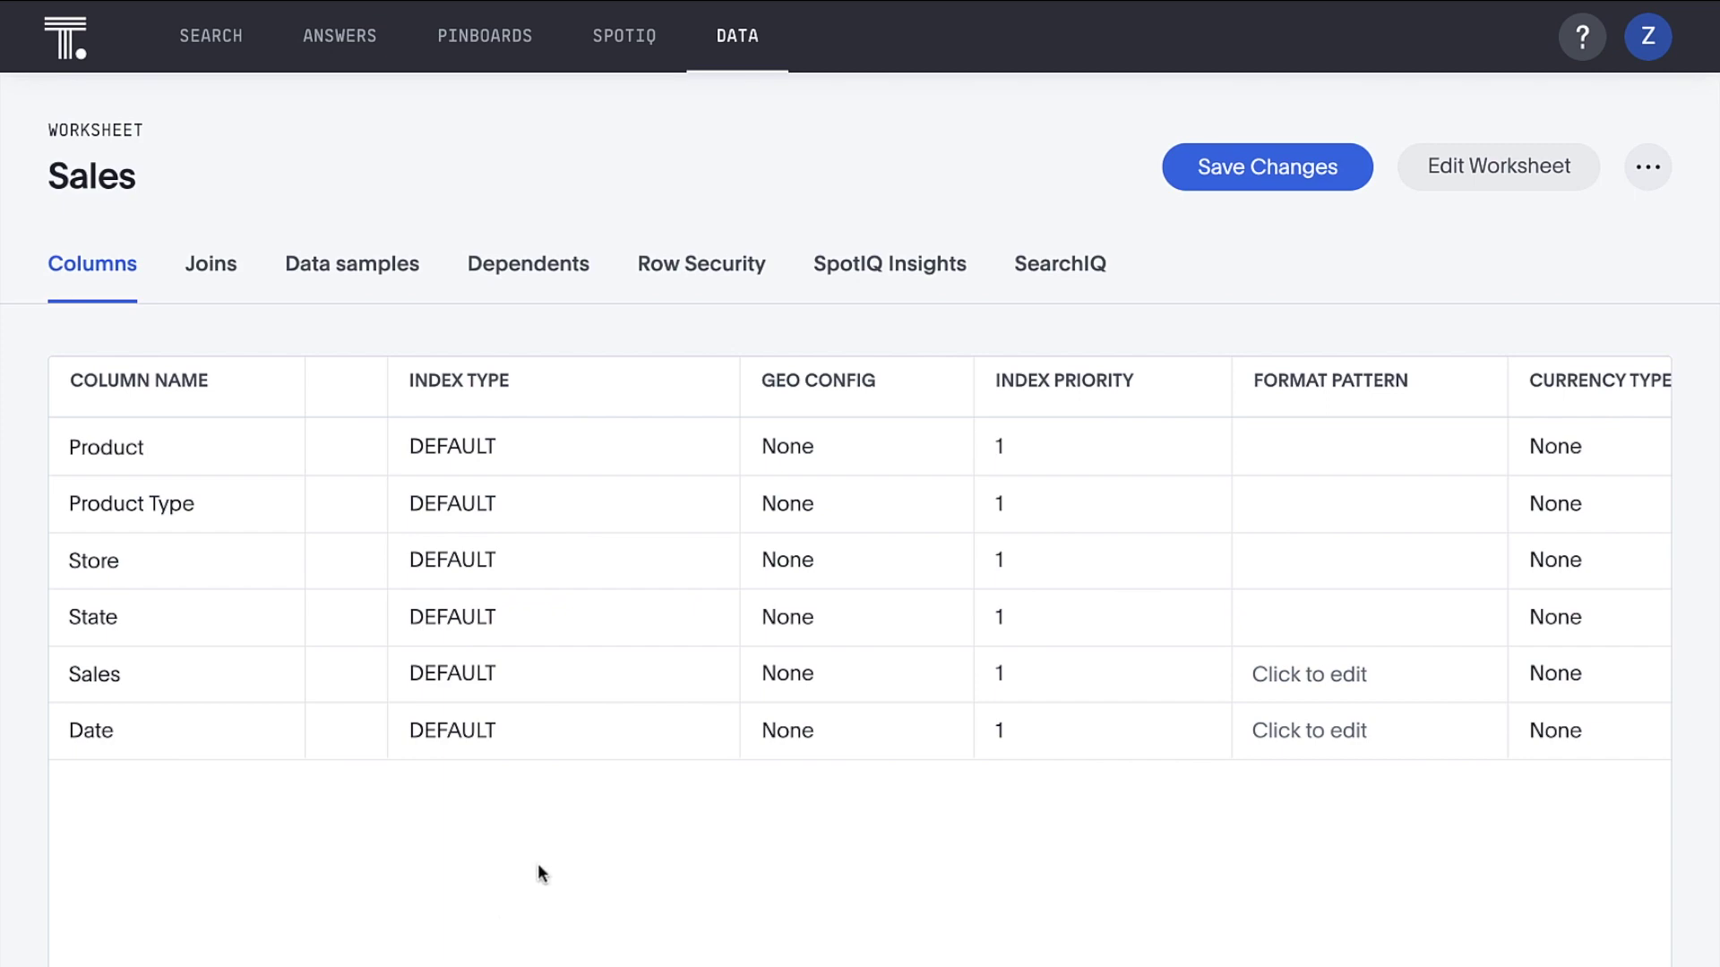
pyautogui.click(806, 615)
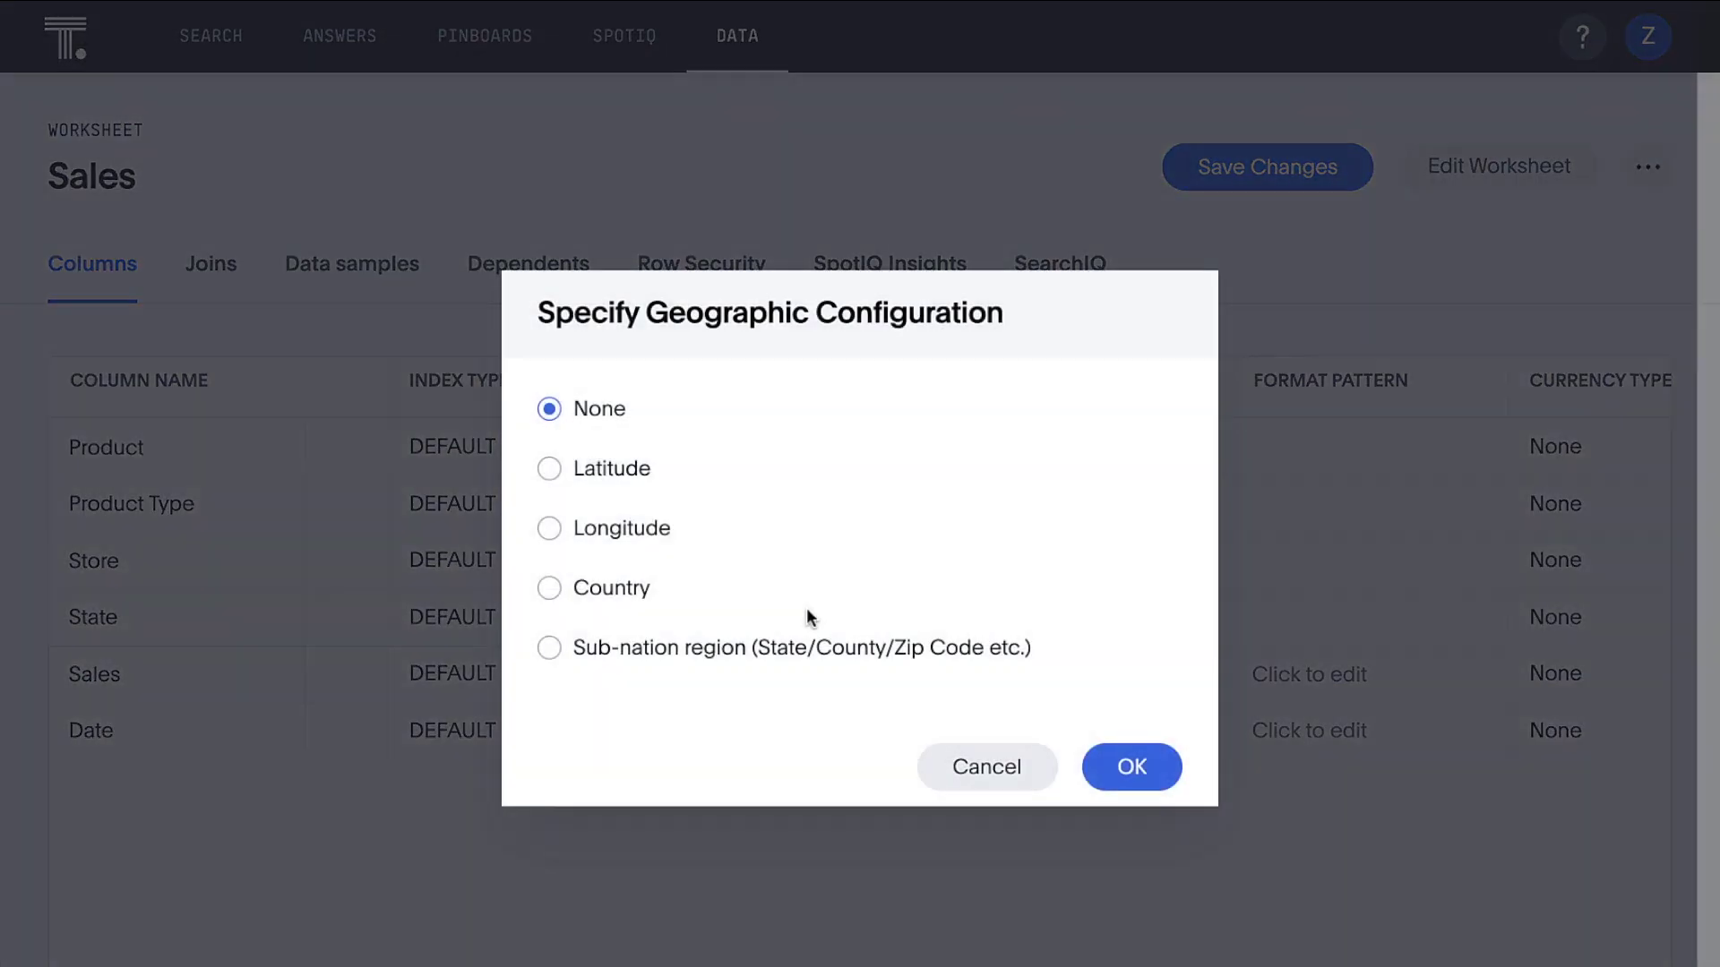
pyautogui.click(685, 654)
pyautogui.click(664, 676)
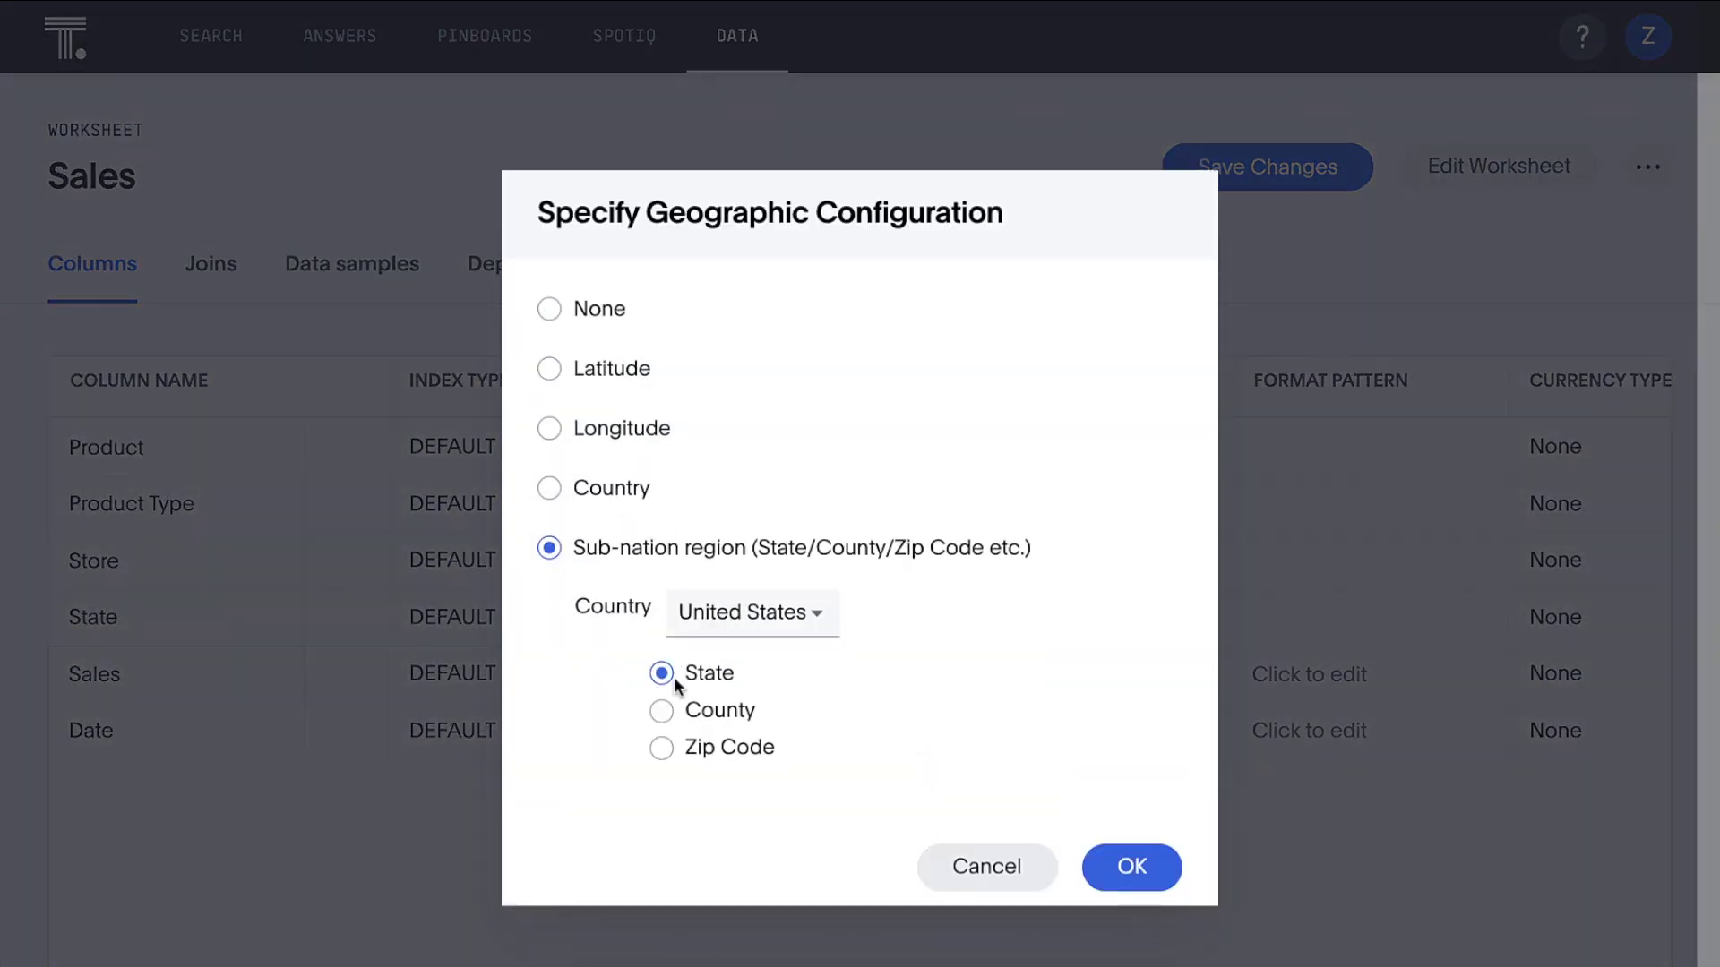
pyautogui.click(1119, 862)
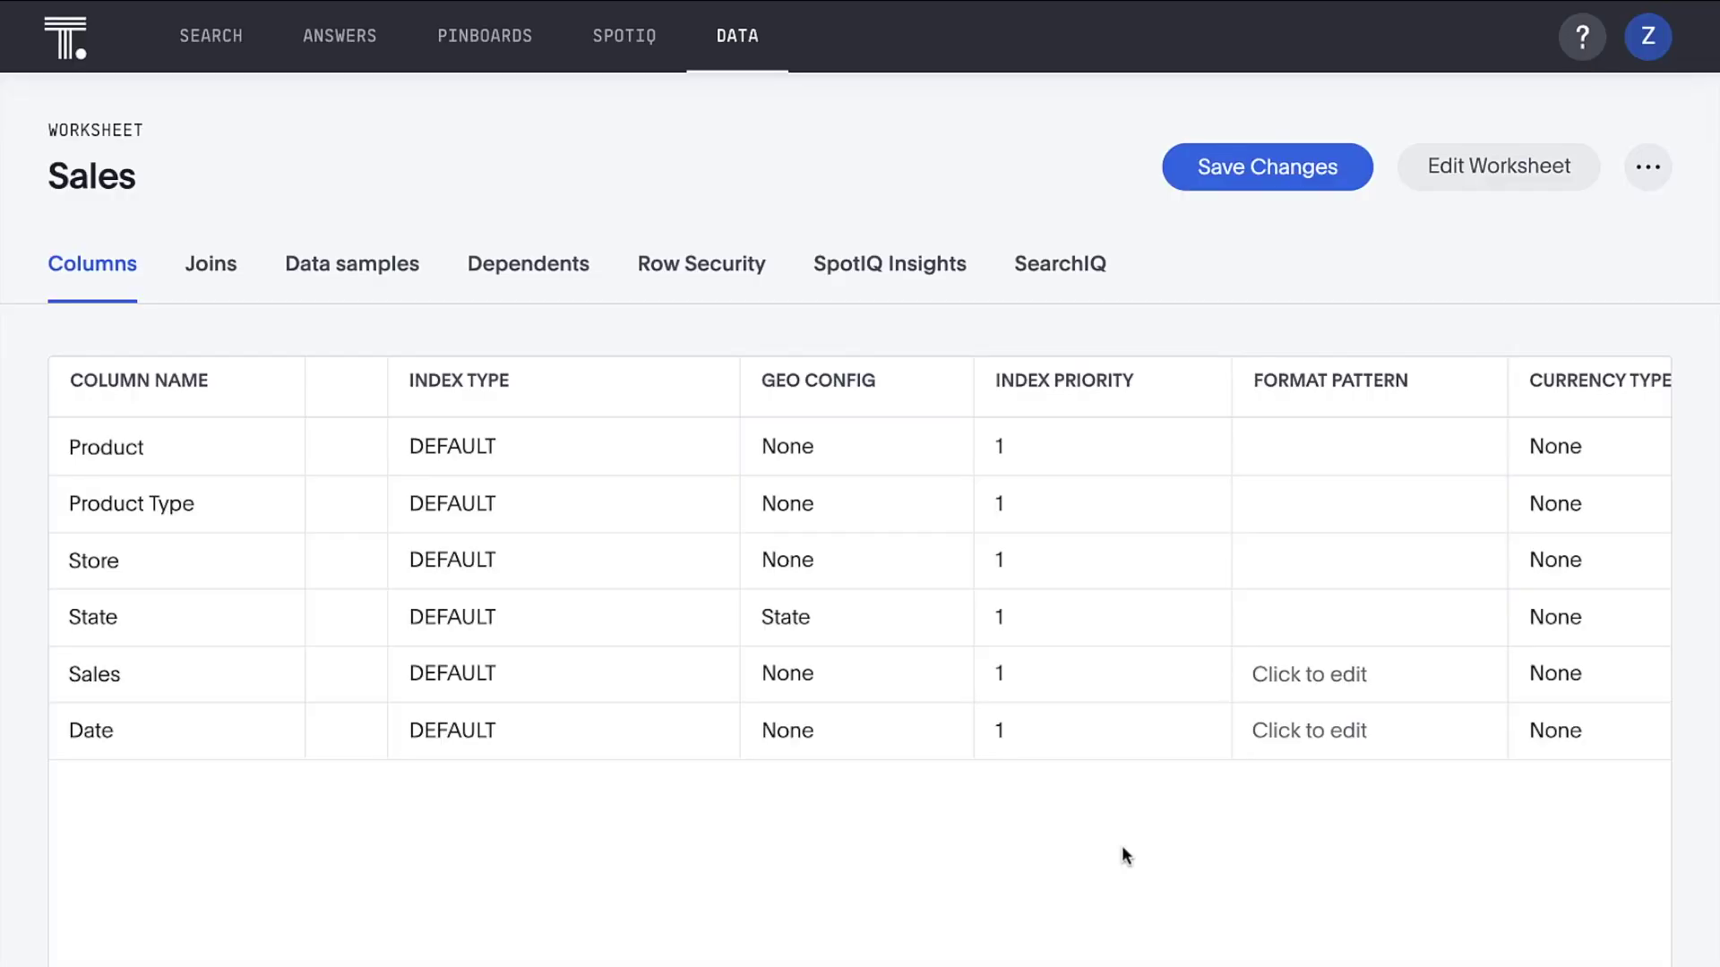
# Set the Sales column's currency to ISO code USD and save the worksheet changes
pyautogui.click(1572, 676)
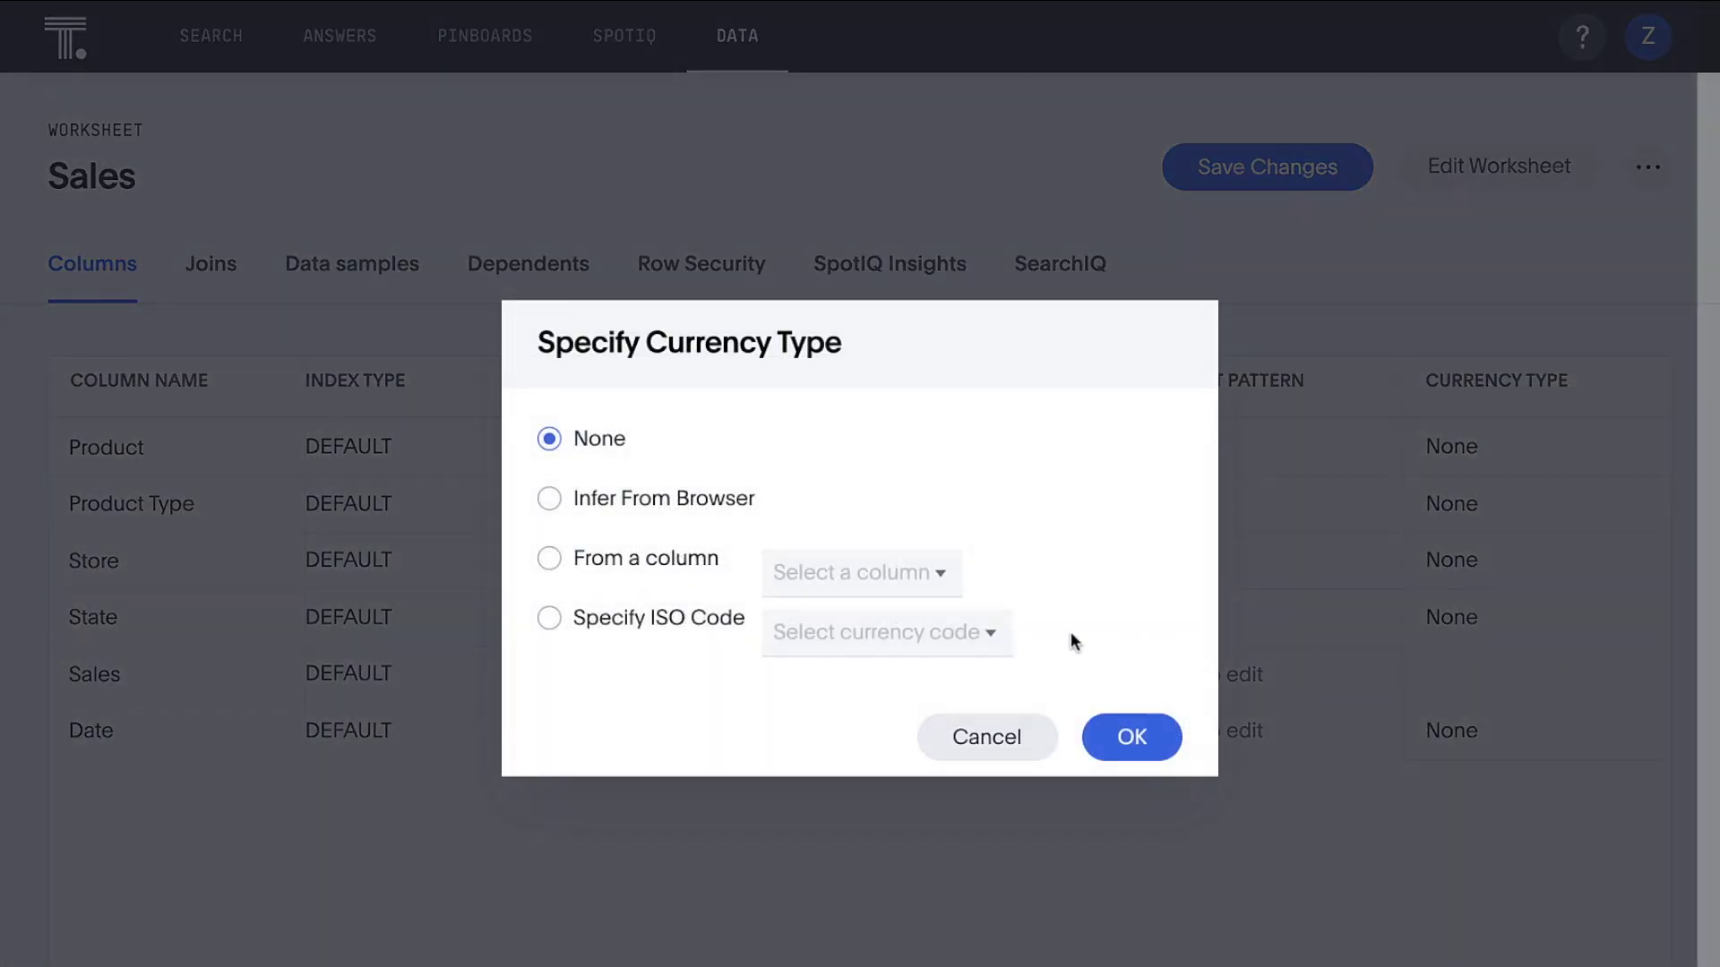
pyautogui.click(549, 617)
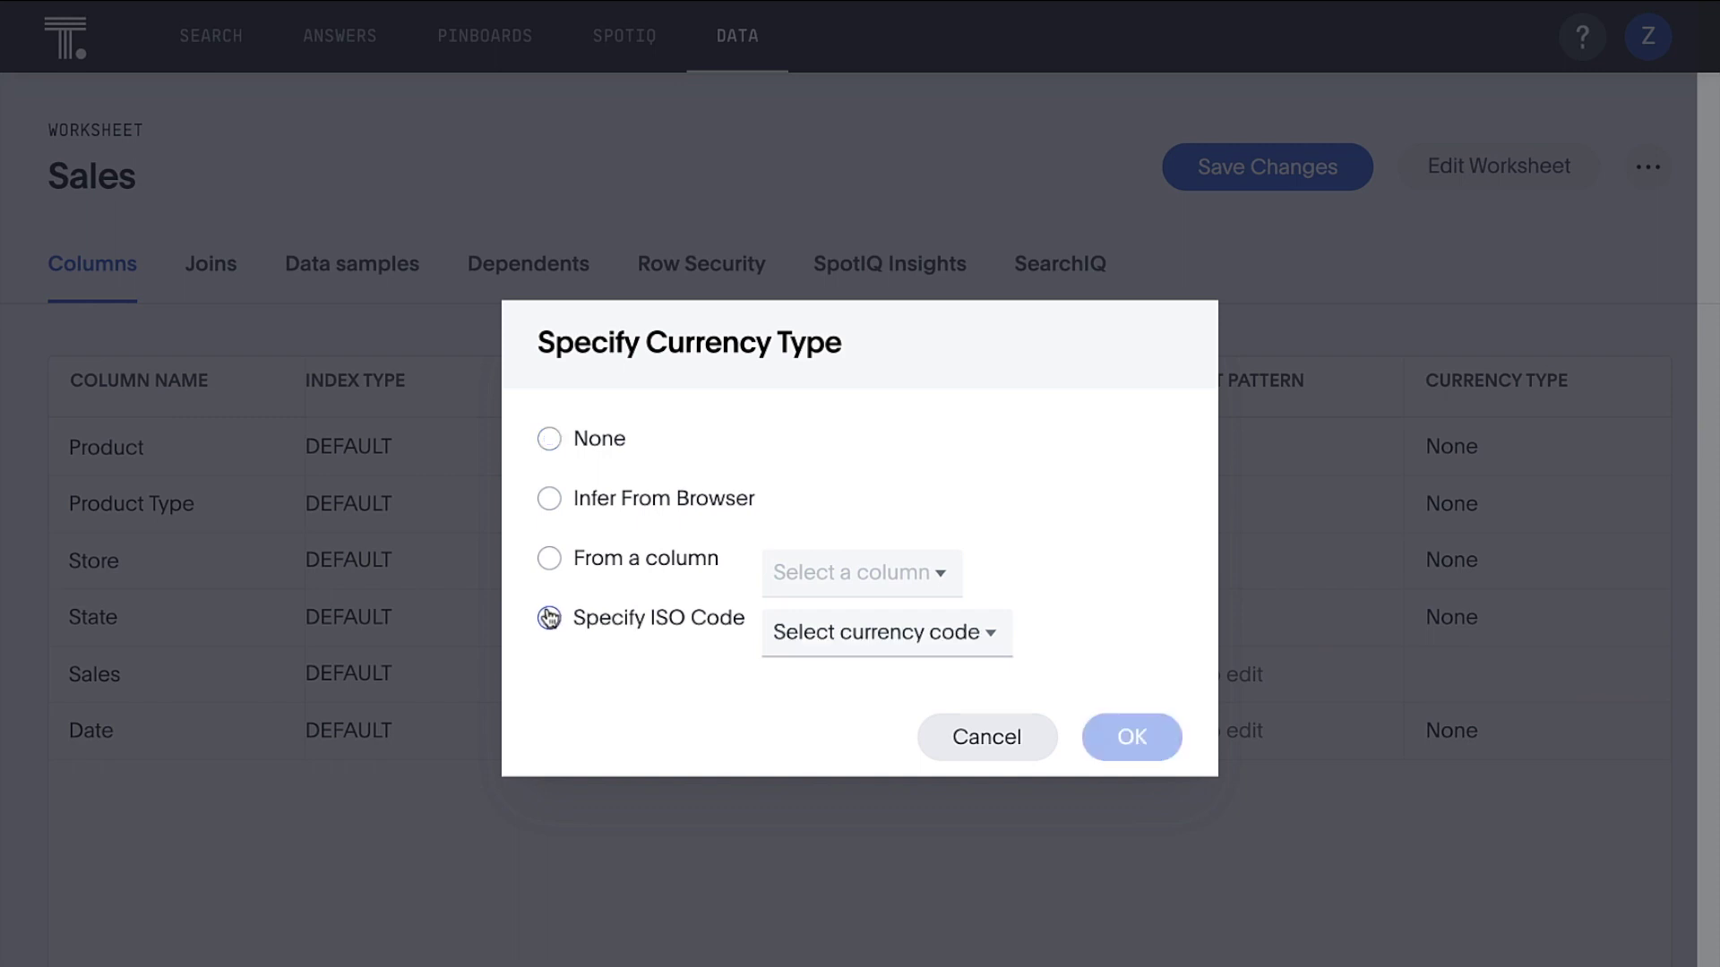
pyautogui.click(811, 637)
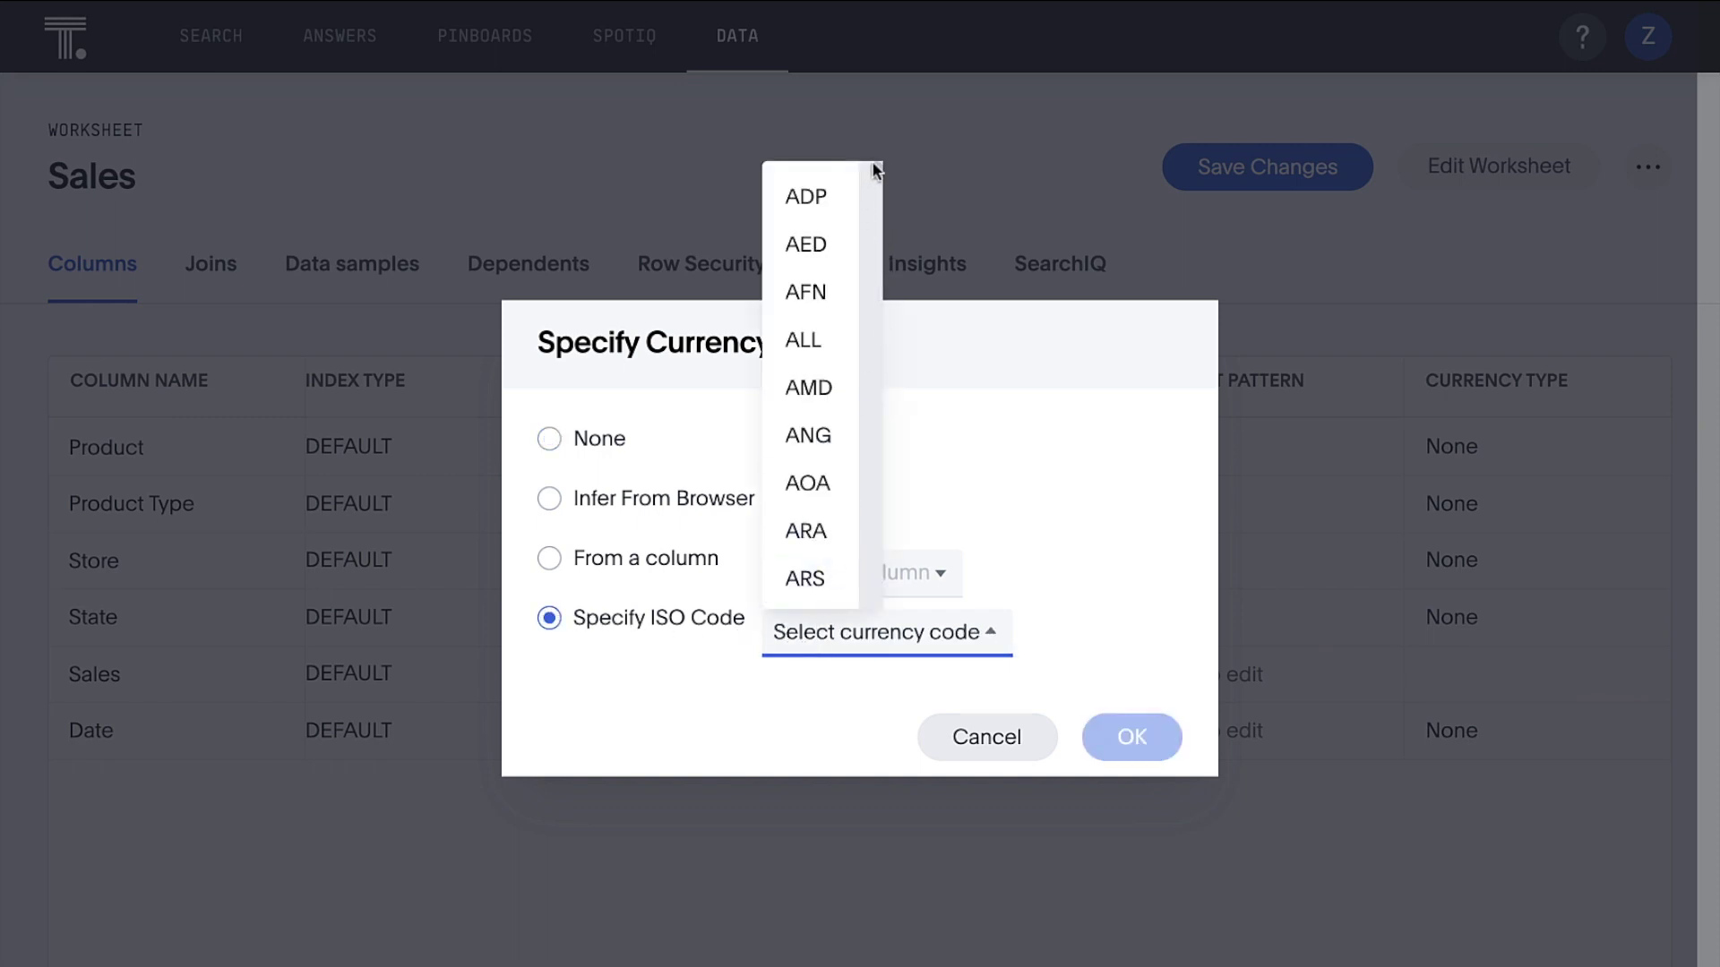
pyautogui.moveTo(874, 170); pyautogui.dragTo(870, 558)
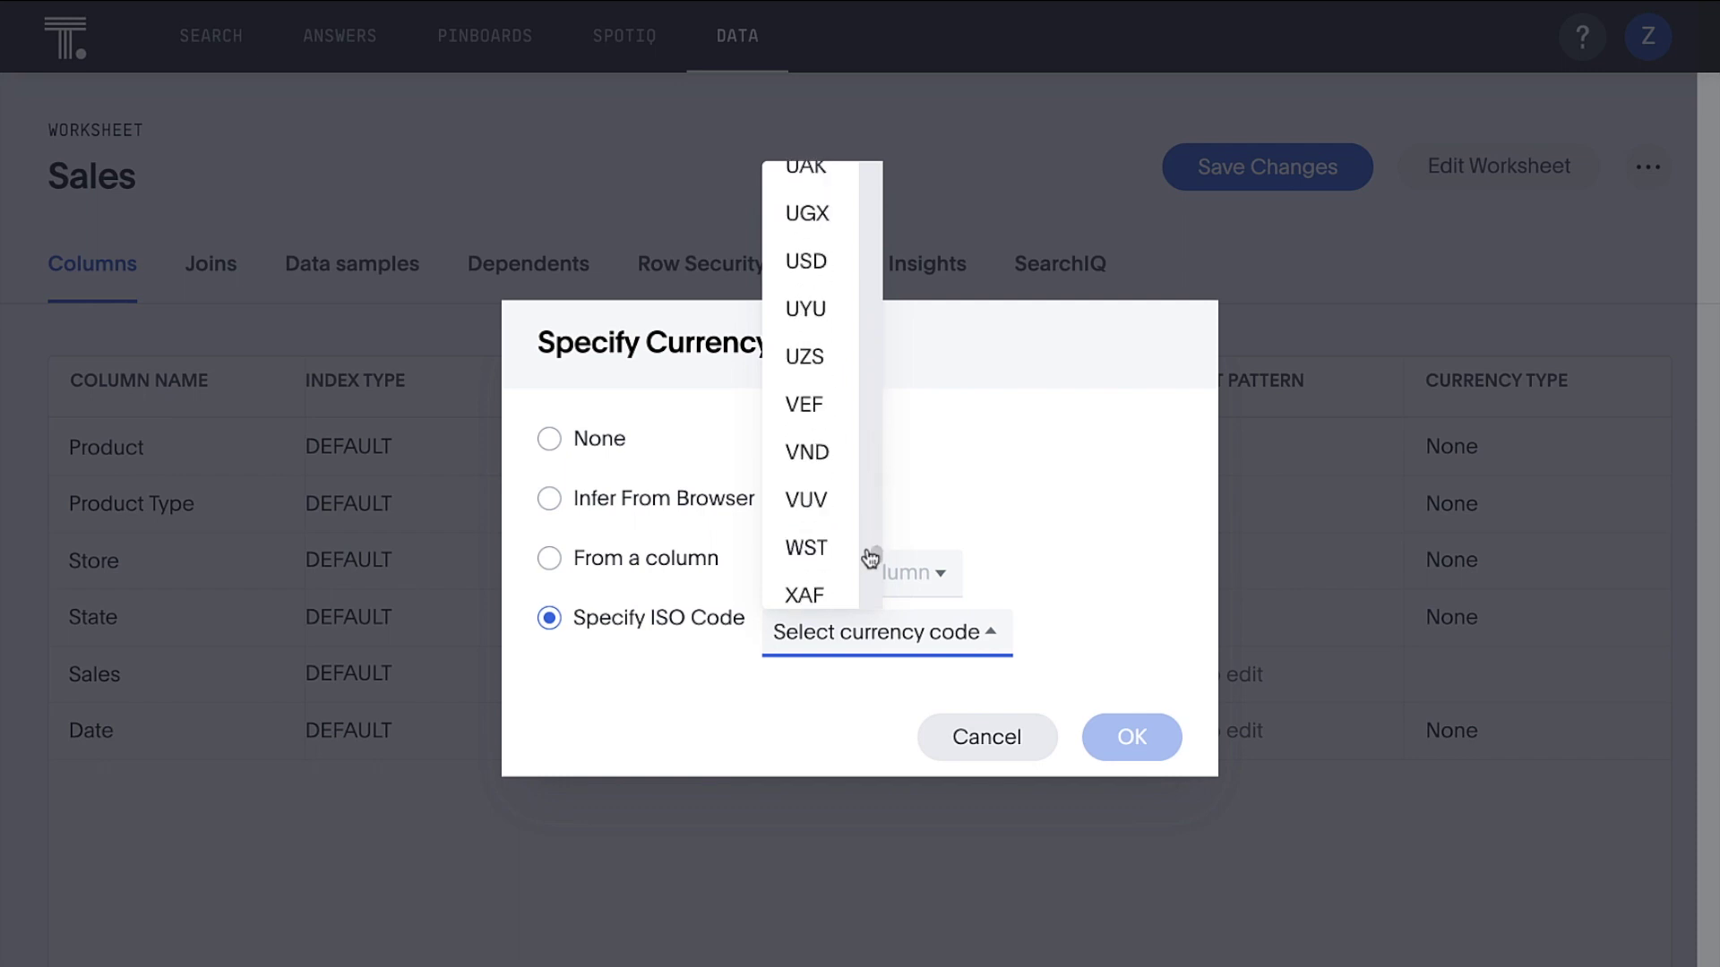
pyautogui.click(831, 270)
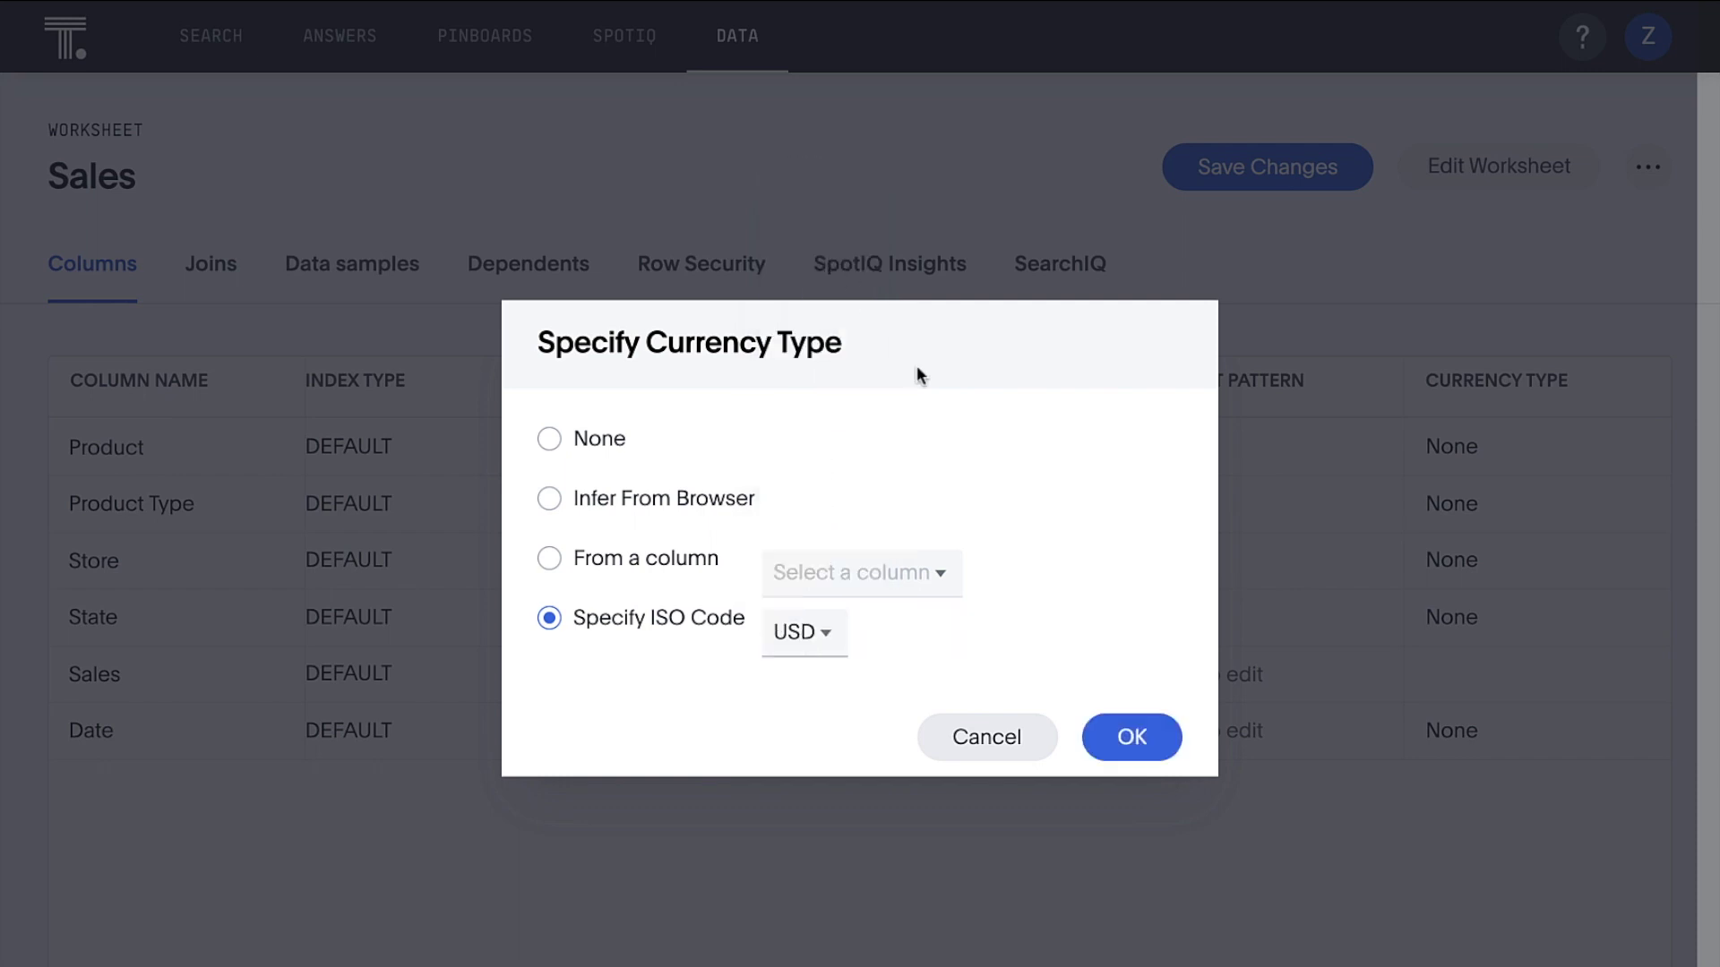
pyautogui.click(1121, 736)
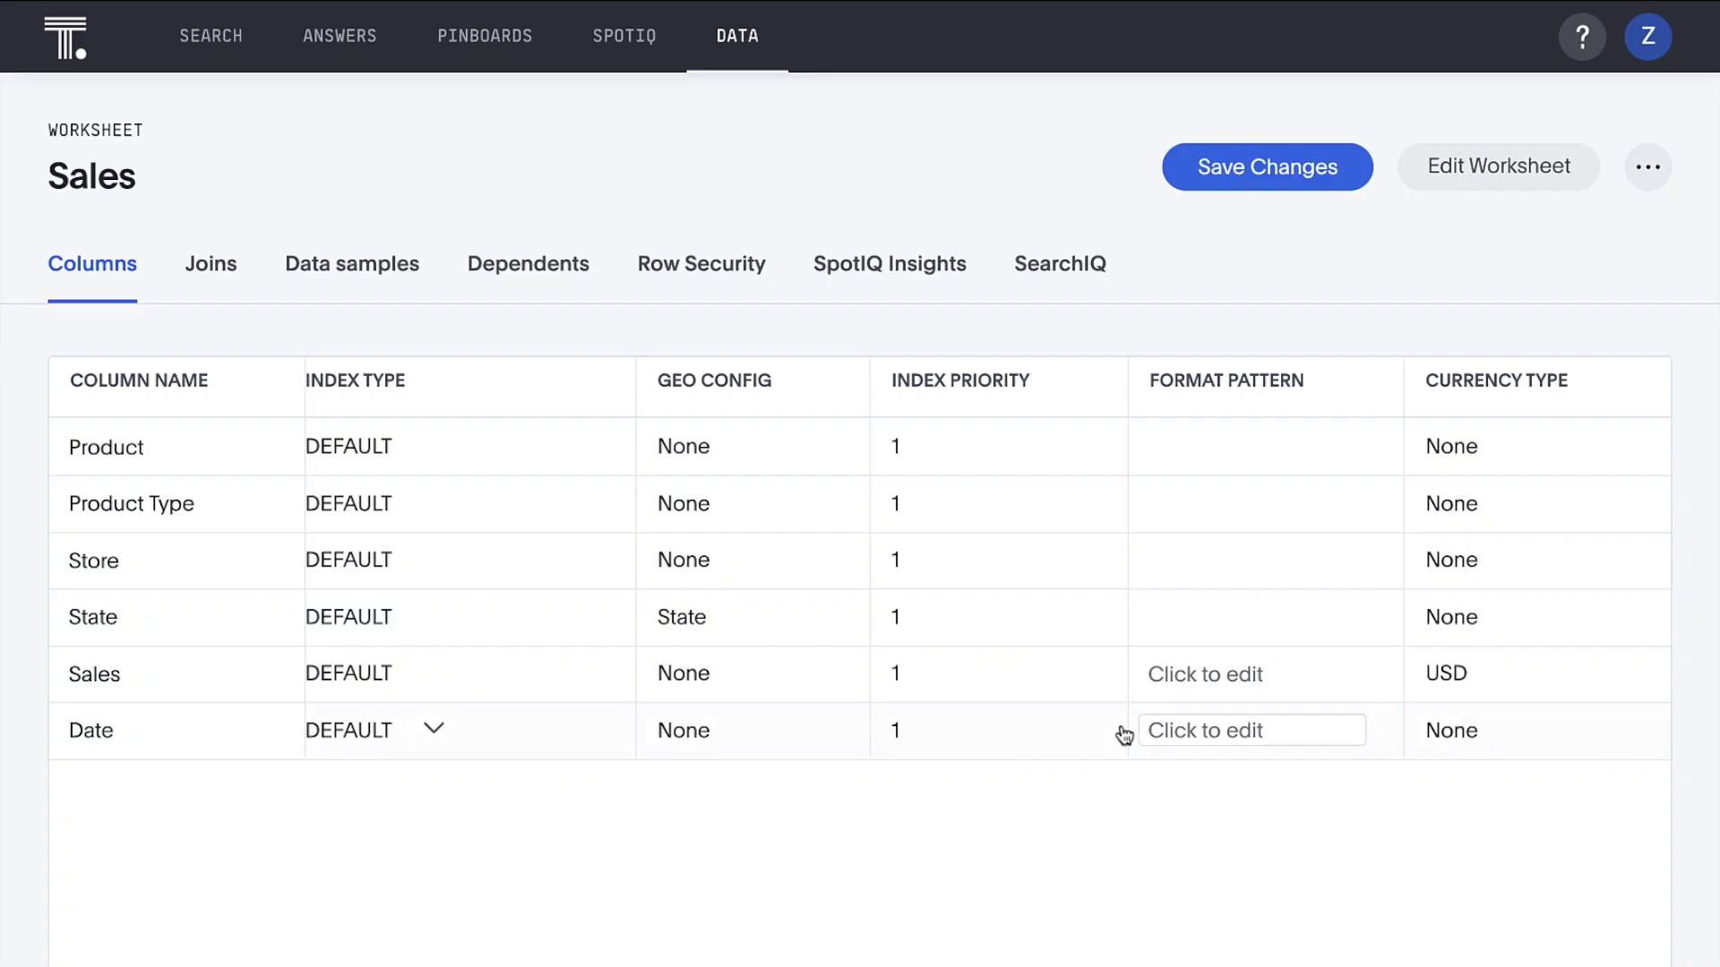
pyautogui.click(1263, 169)
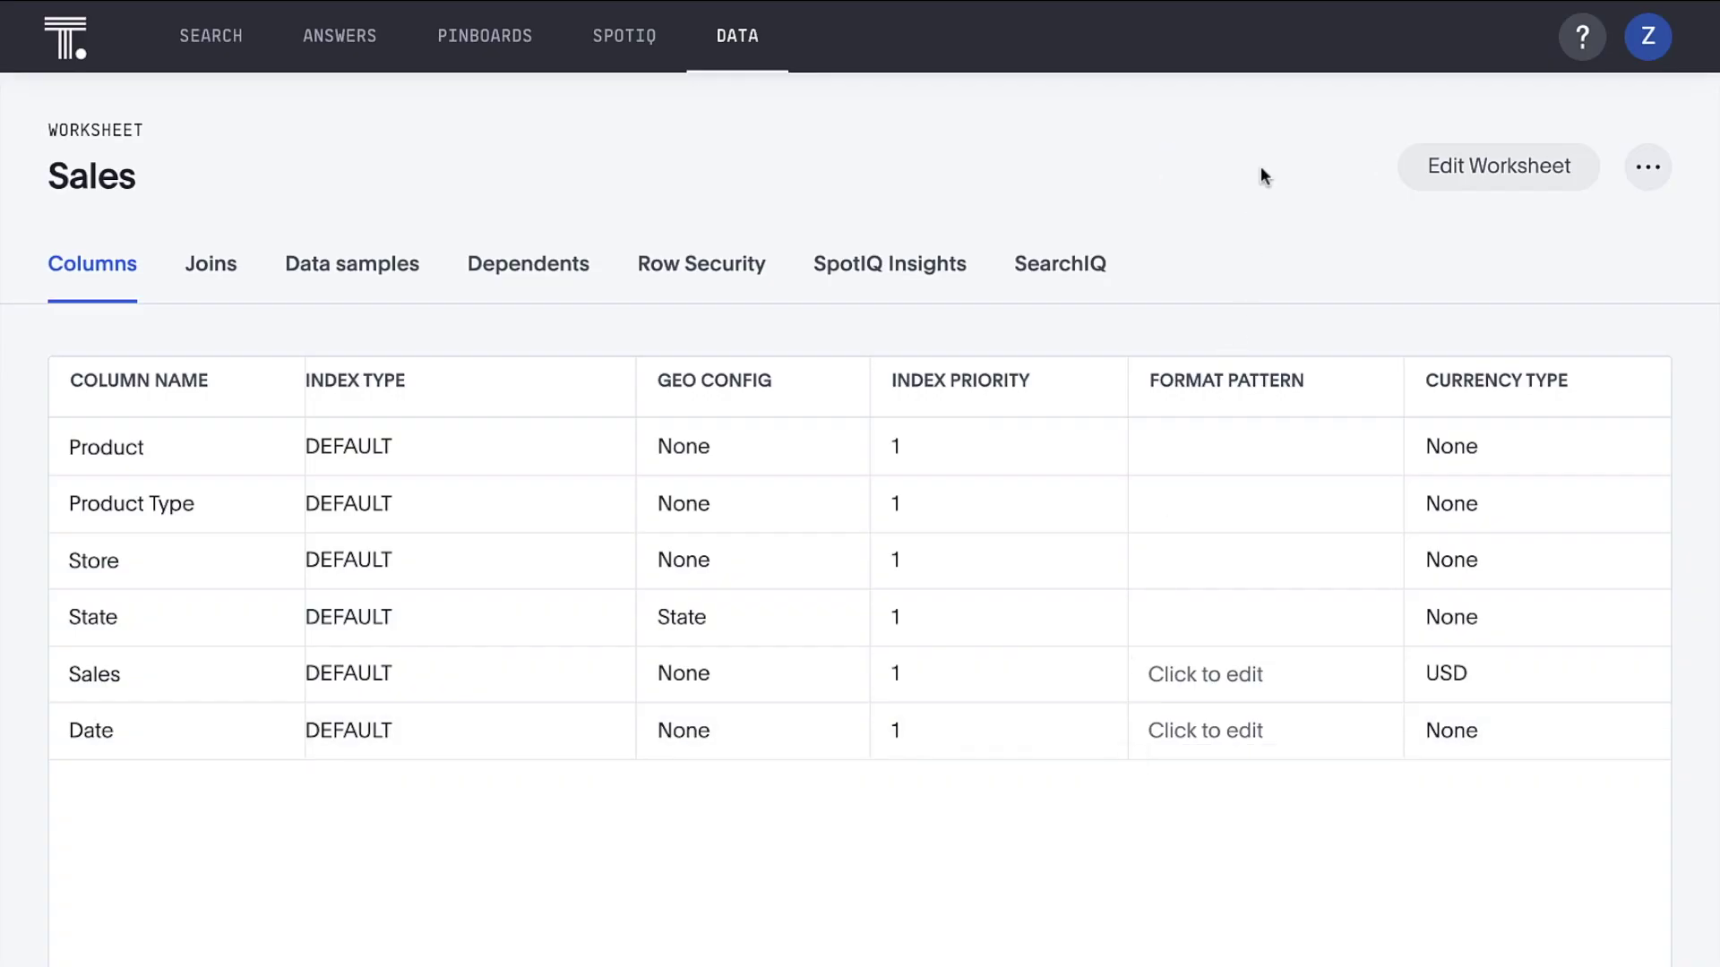
pyautogui.click(224, 40)
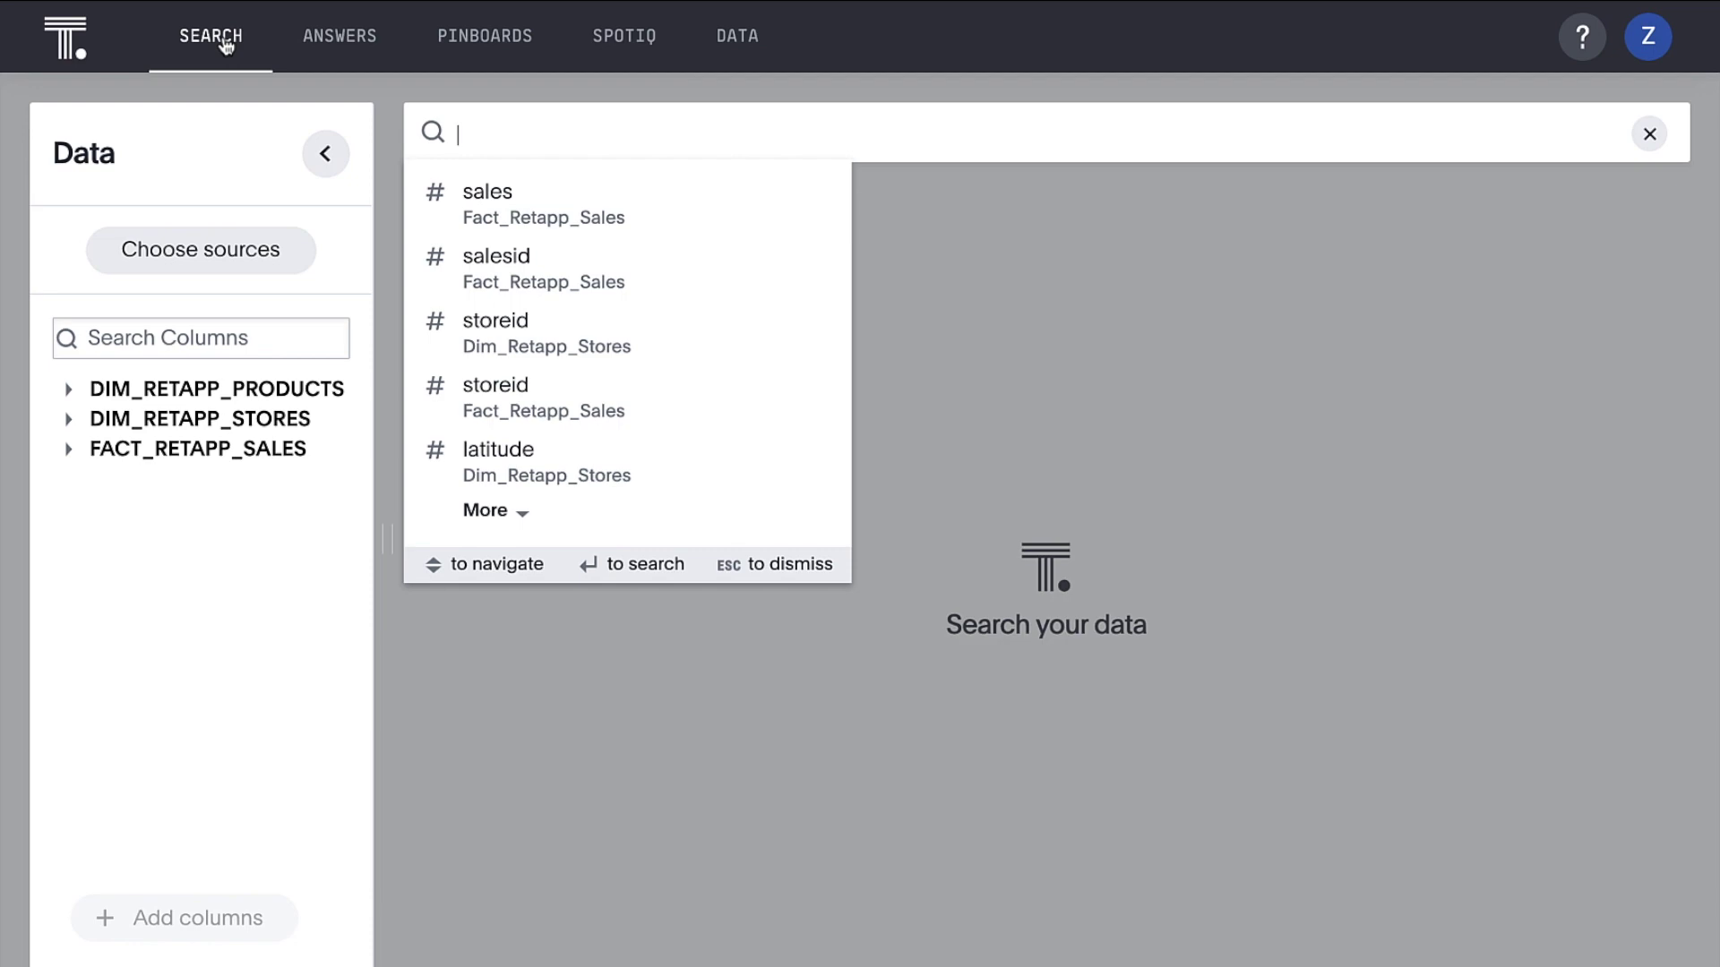
# Deselect all sources and make the Sales worksheet the search's only data source
pyautogui.click(219, 252)
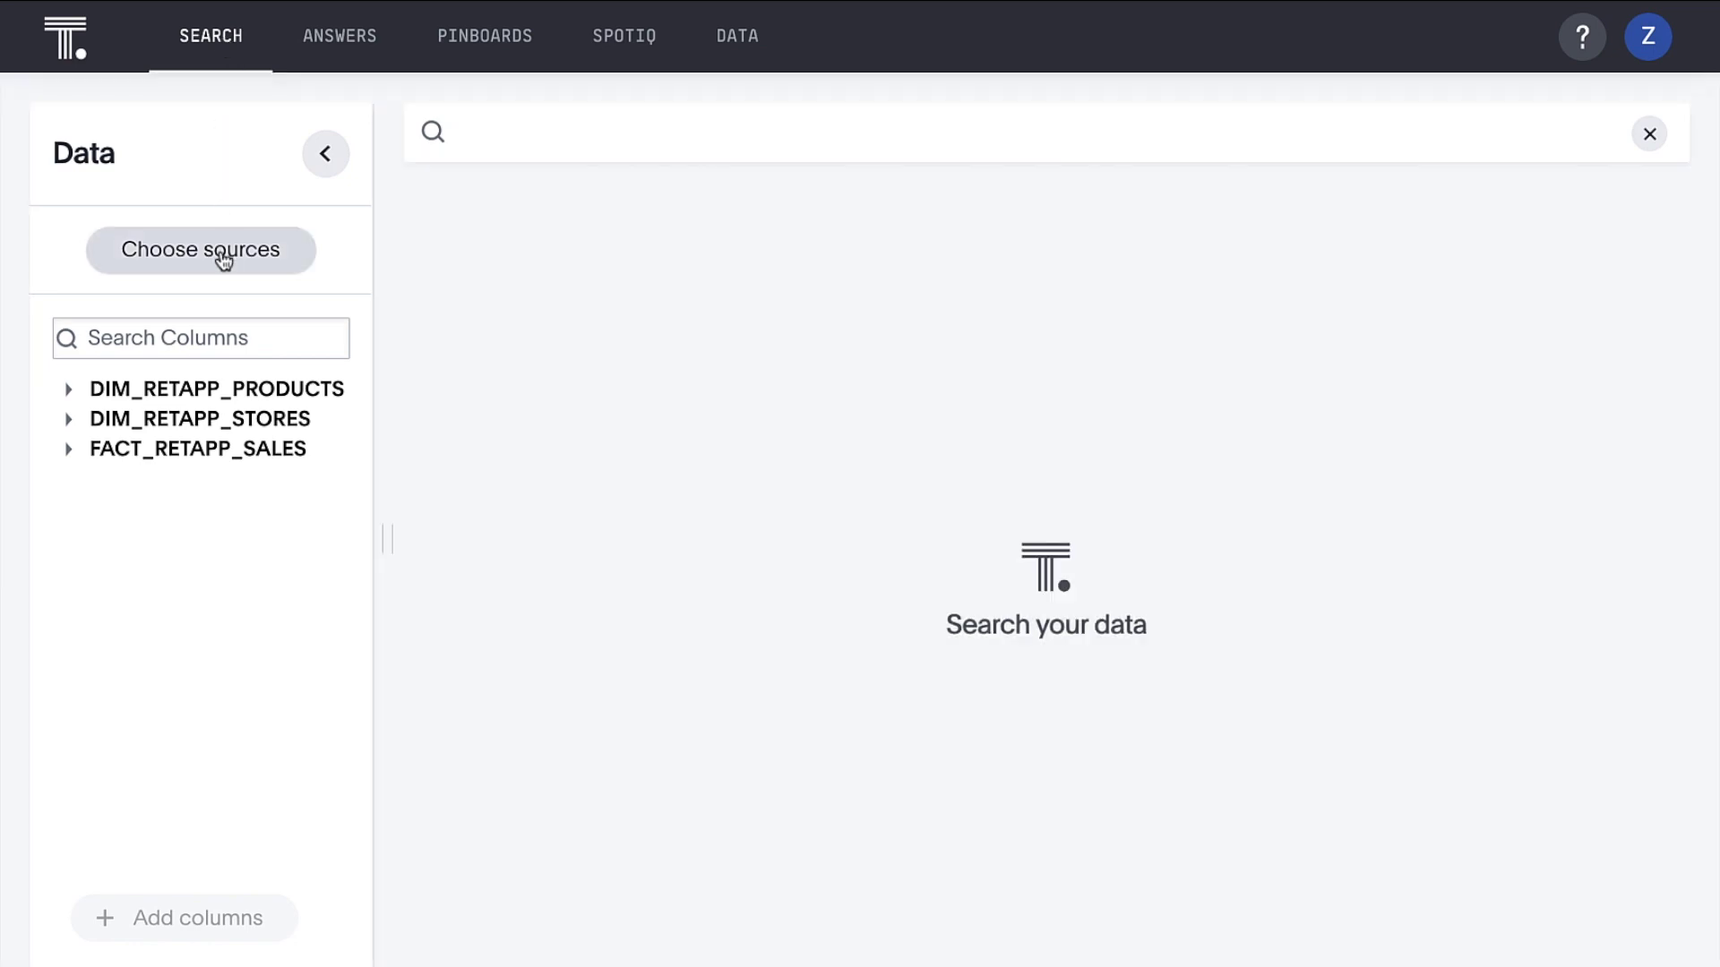
pyautogui.click(347, 133)
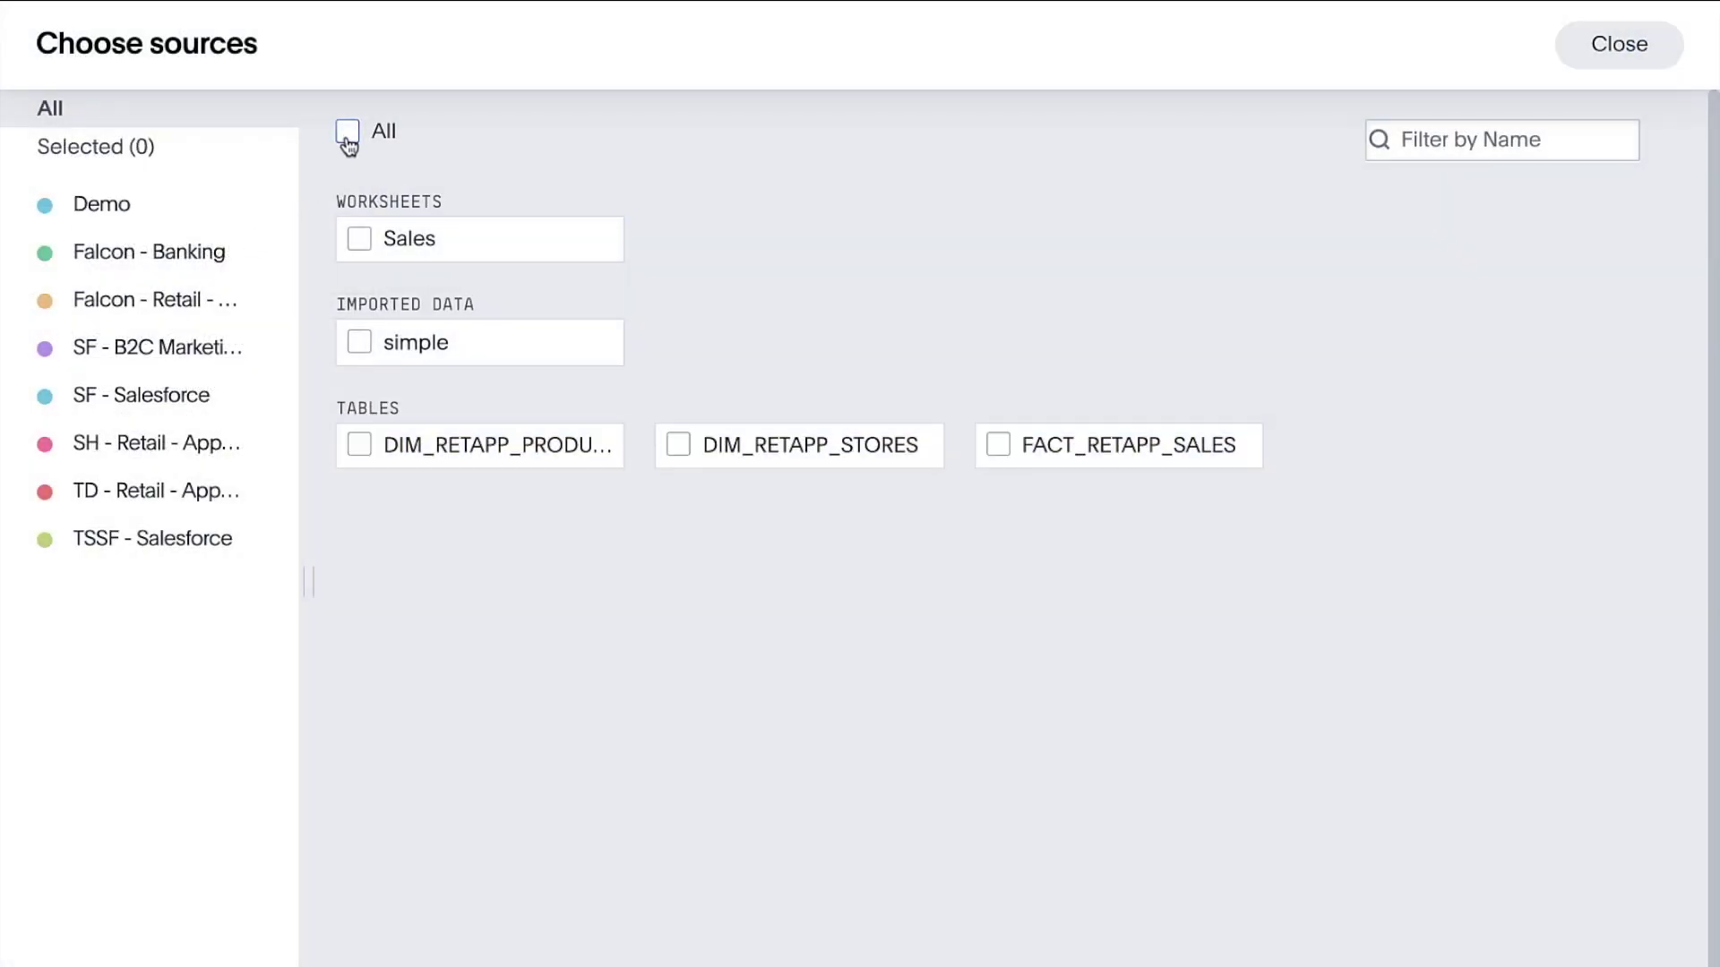
pyautogui.click(359, 240)
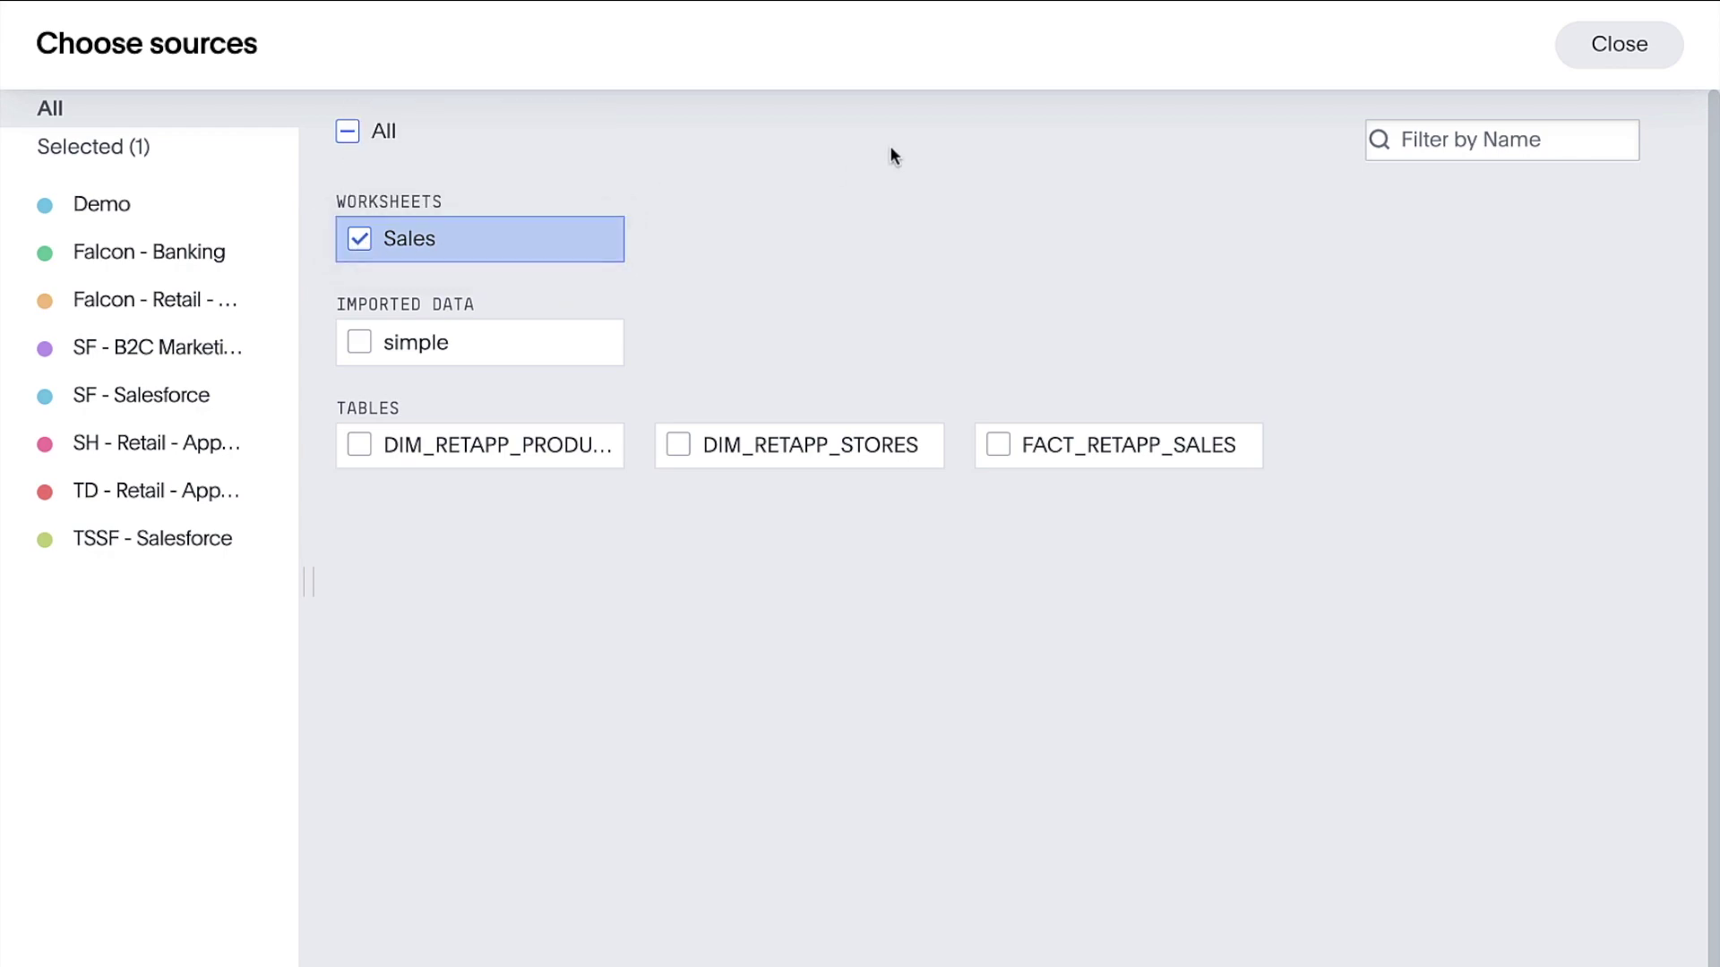
pyautogui.click(1569, 55)
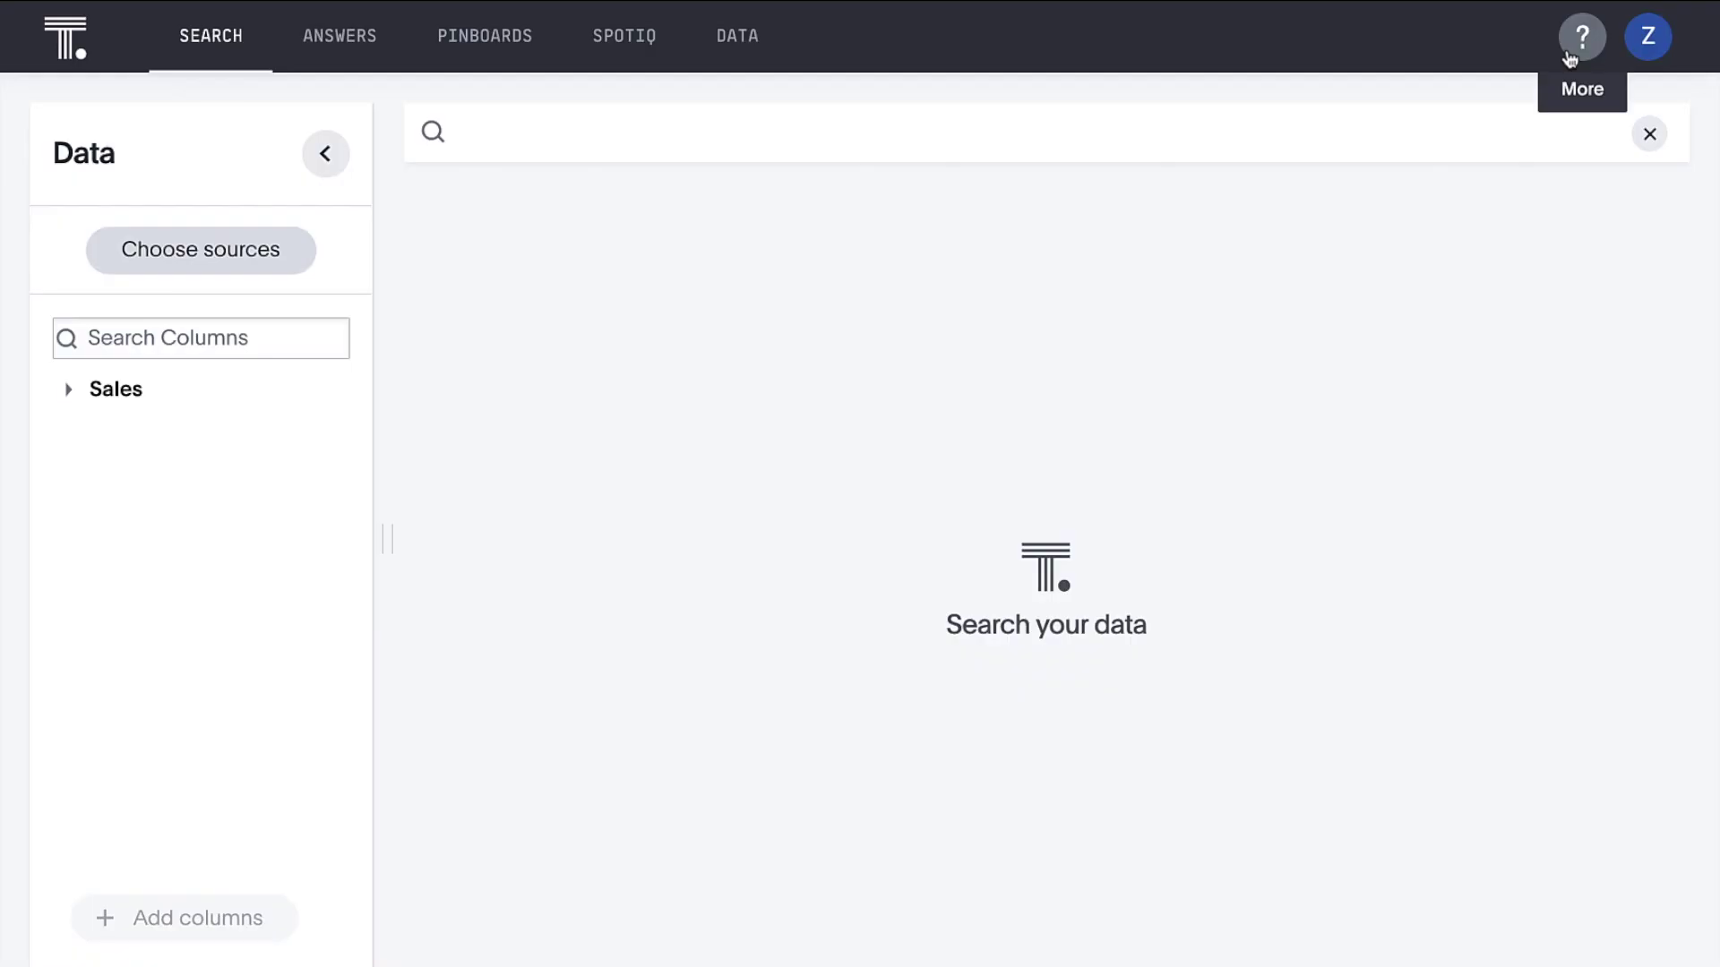
# Search 'sales by state' for the state map, then clear it and start 'monthly sales last year by prod'
pyautogui.click(1517, 120)
pyautogui.write('sales by')
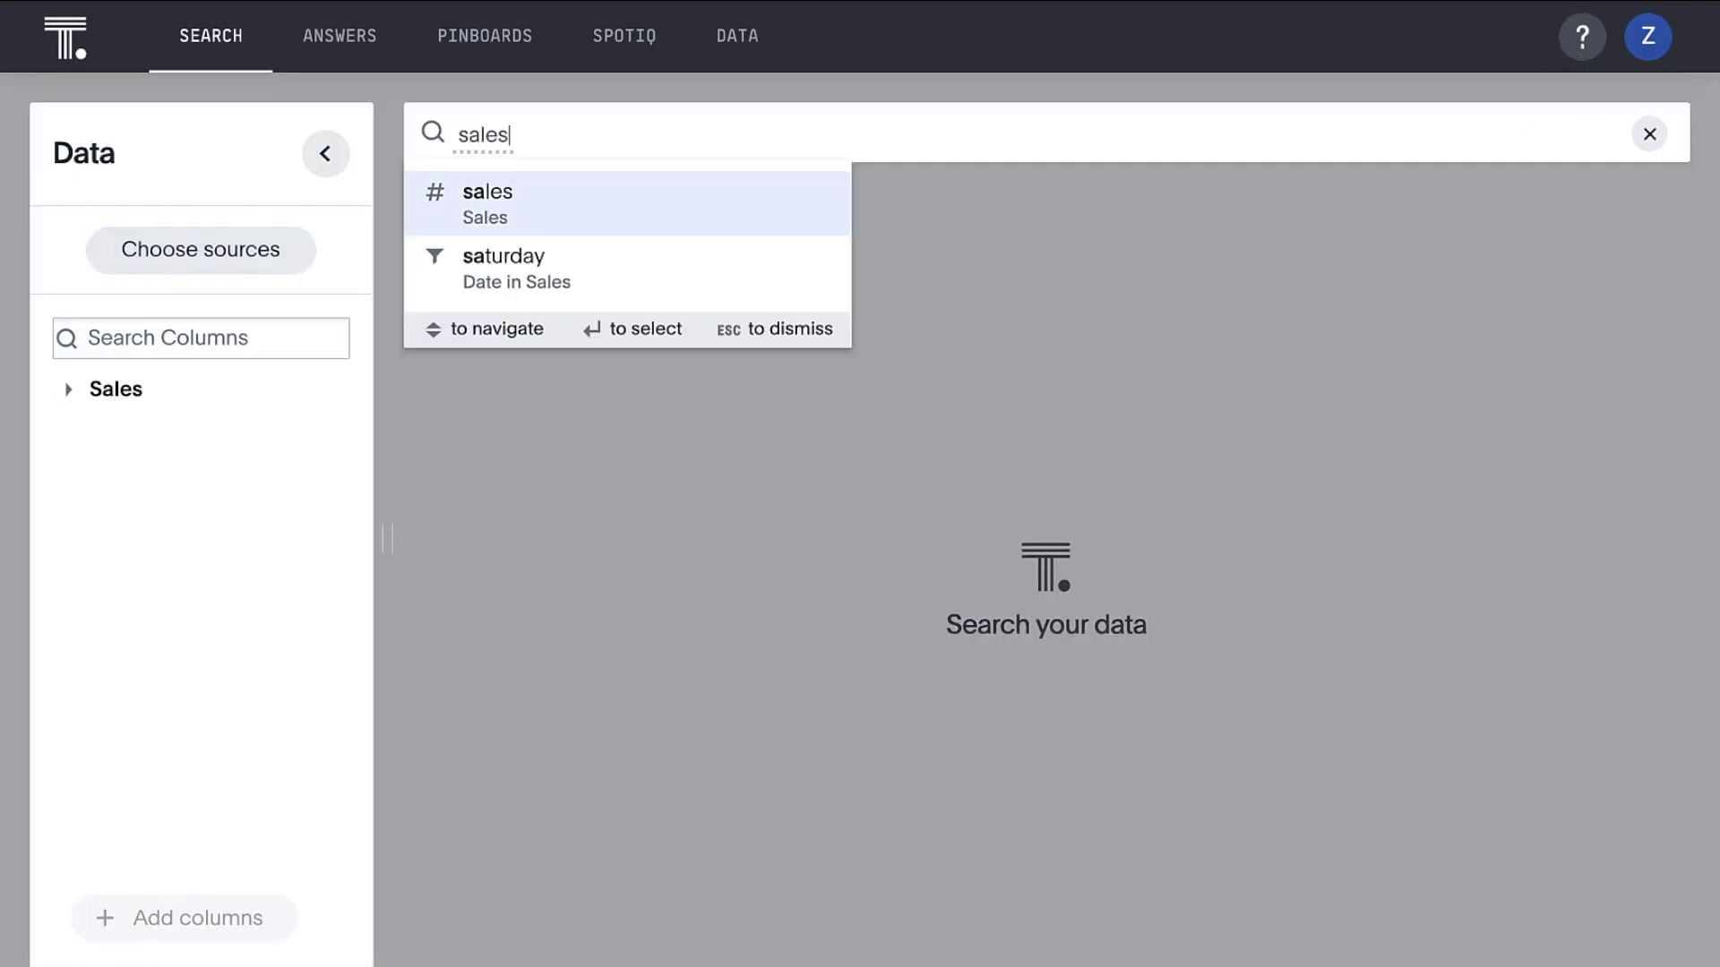
pyautogui.write(' state')
pyautogui.press('Return')
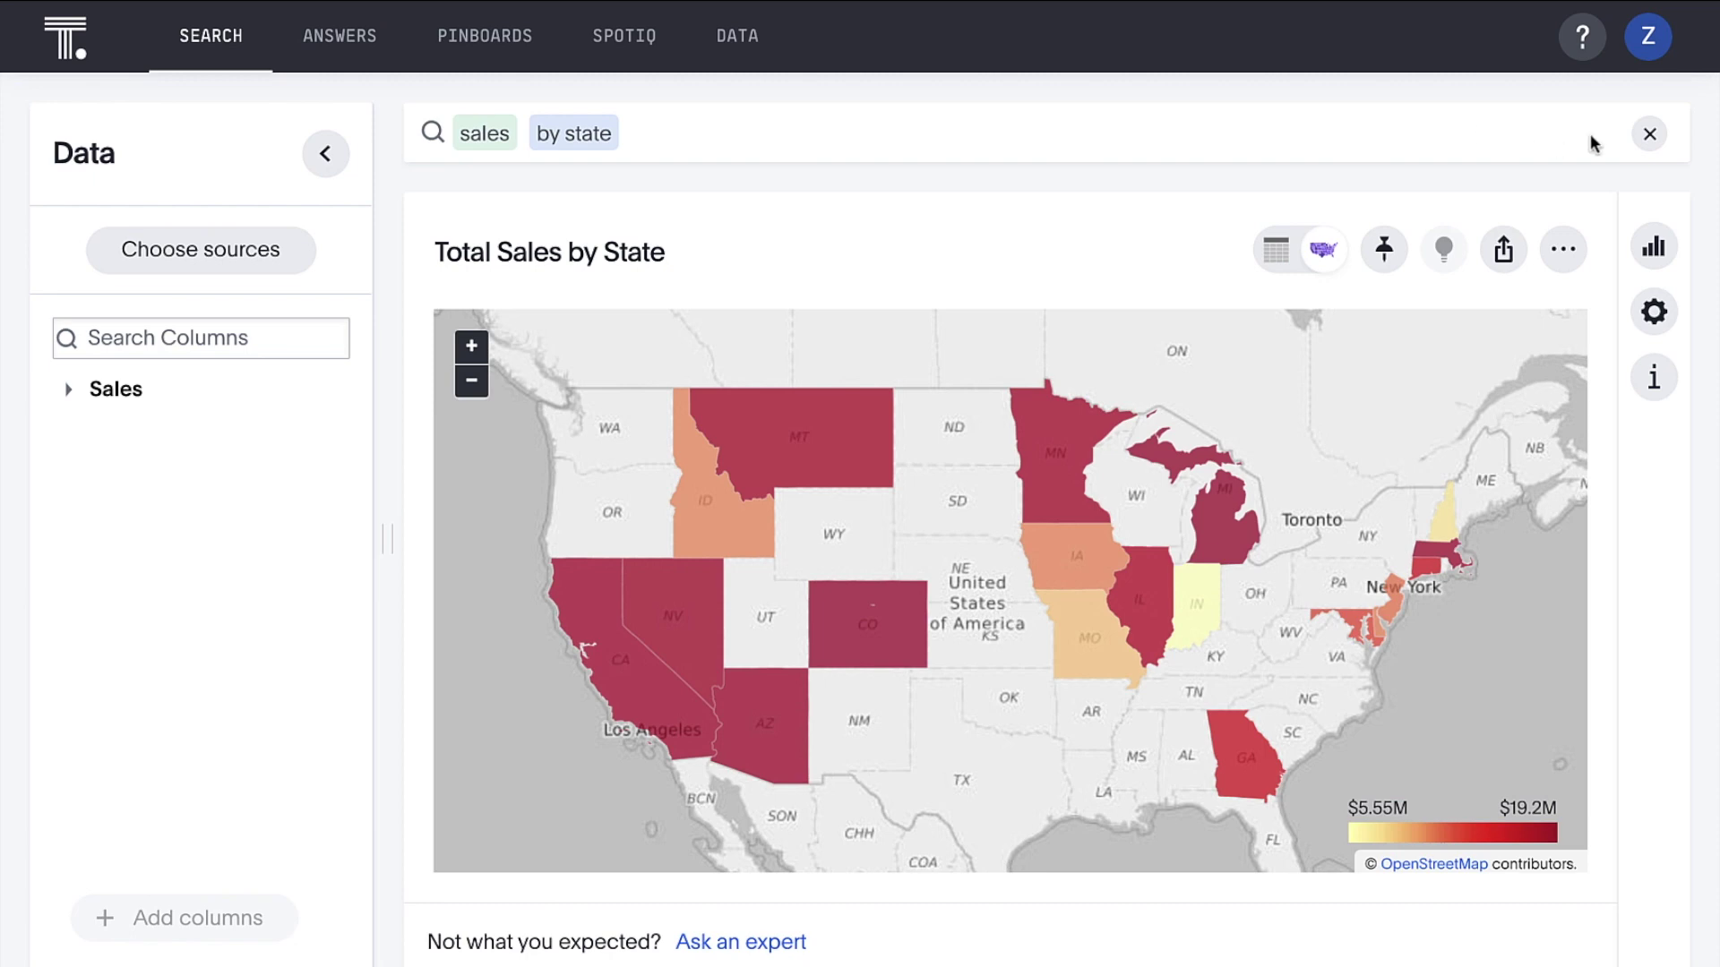
pyautogui.click(1647, 137)
pyautogui.write('monthly ')
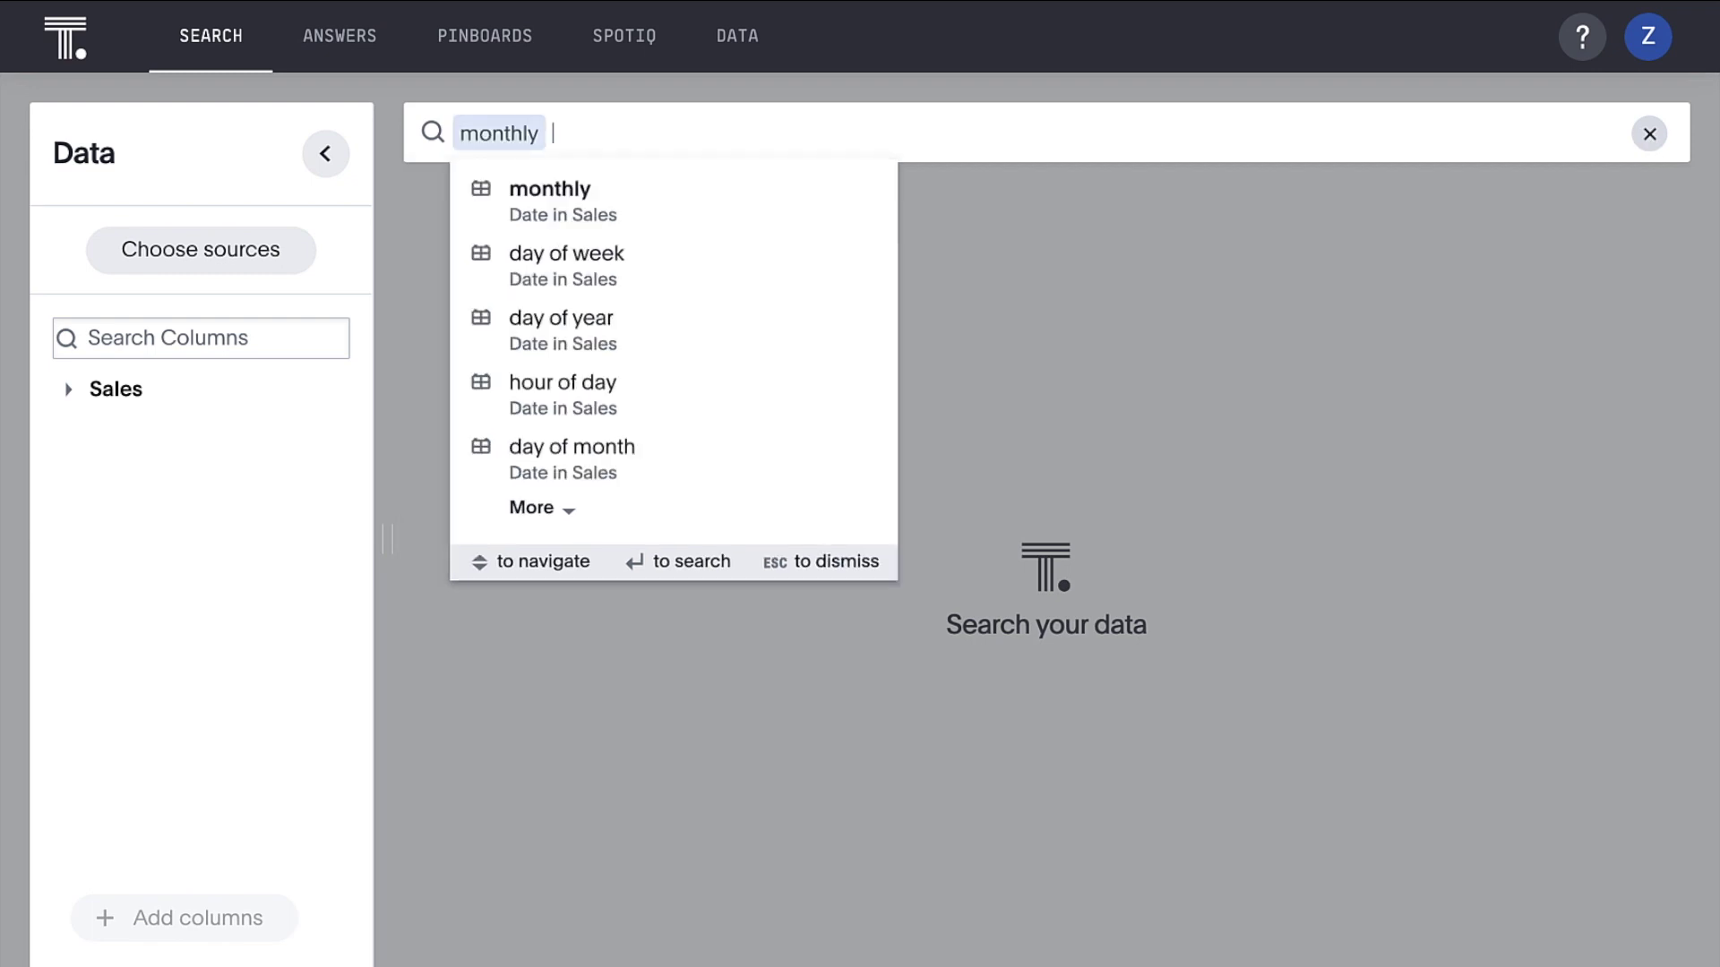
pyautogui.write('sales last year by prod')
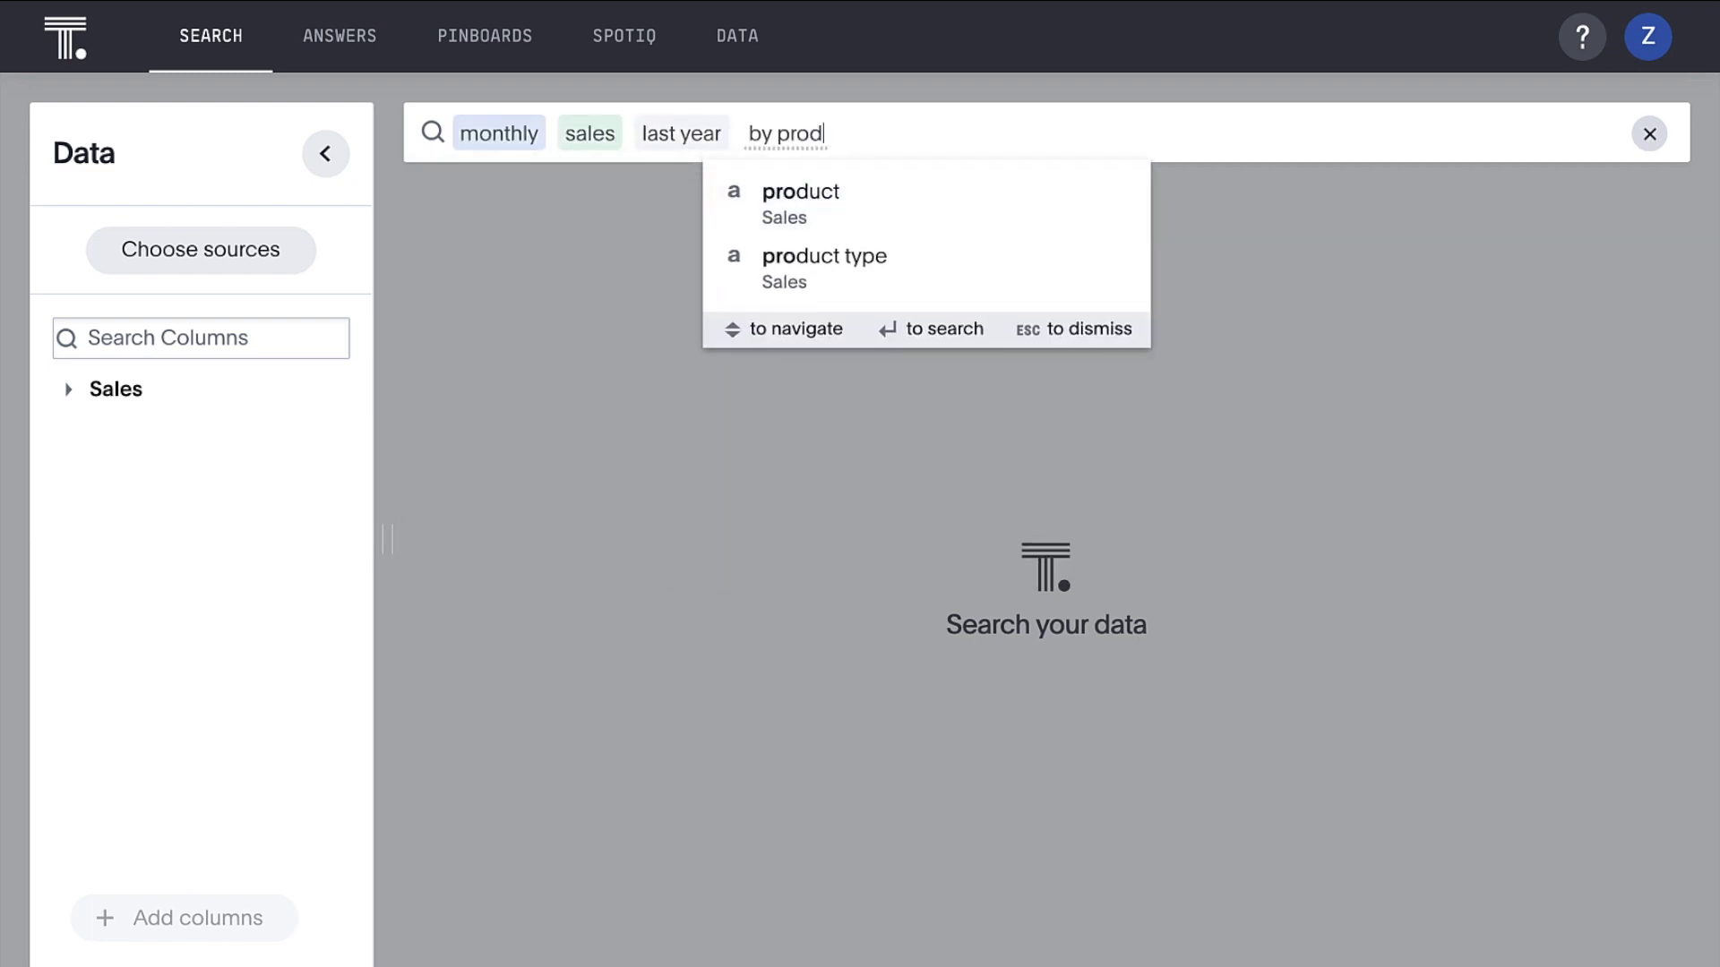
# Chart monthly sales last year by product type, filtered to the Iowa (50266) store
pyautogui.press('Down')
pyautogui.press('Return')
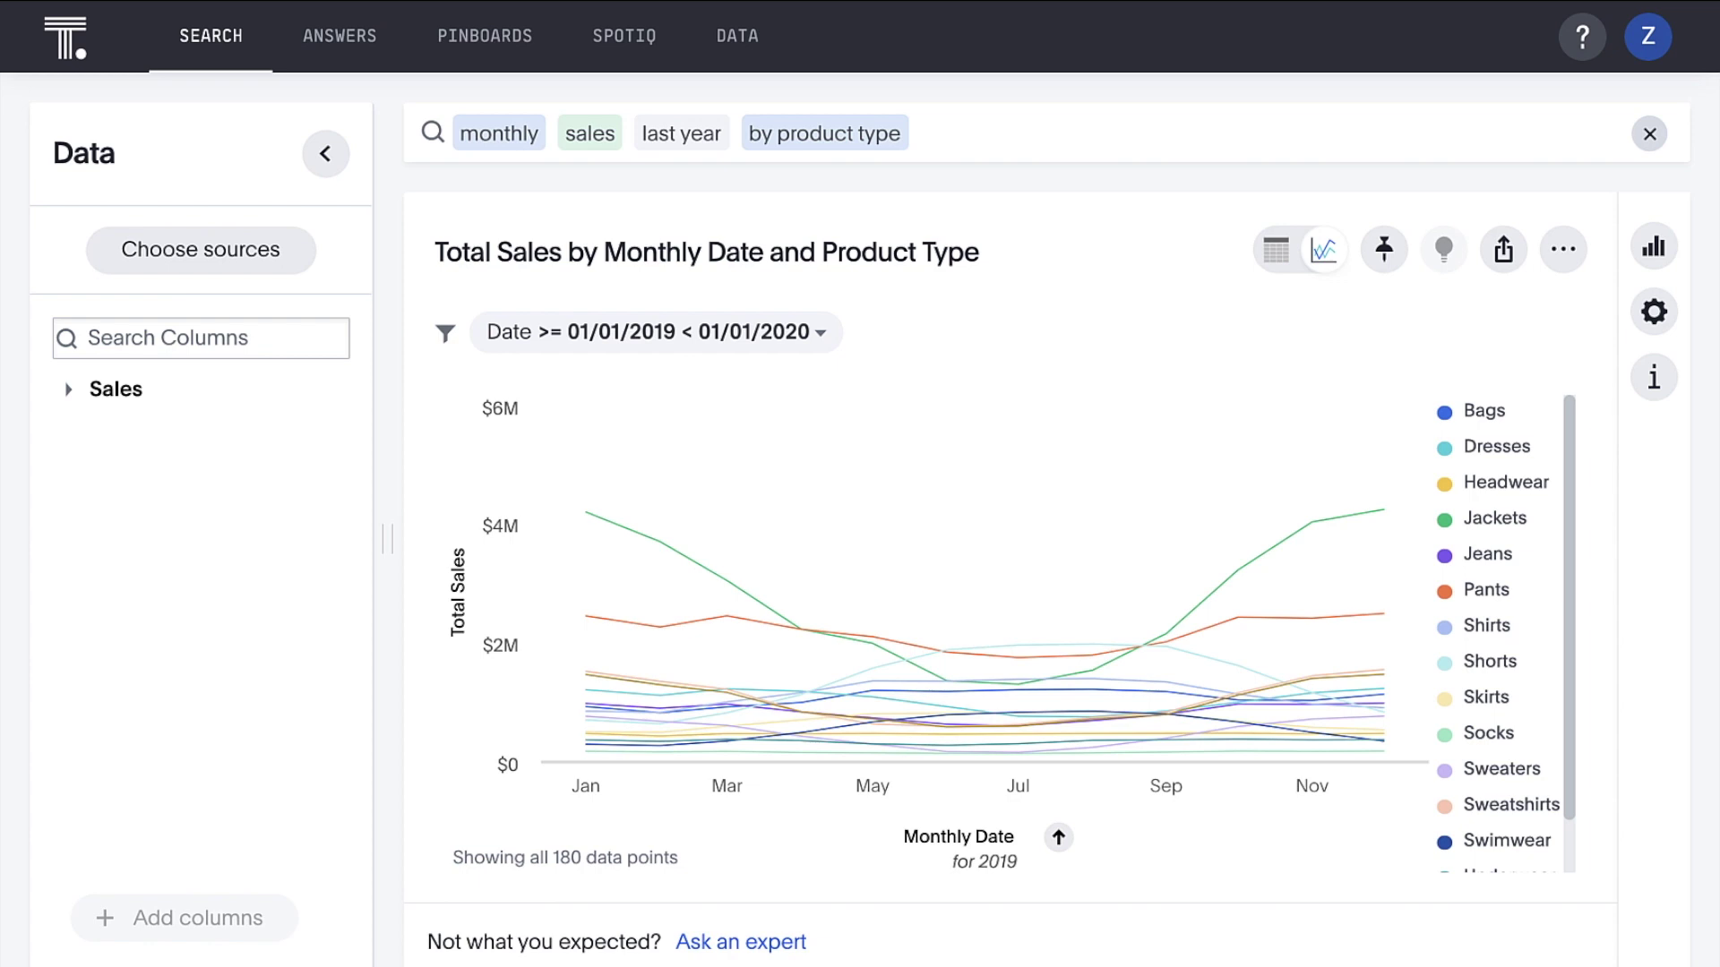
pyautogui.click(1505, 128)
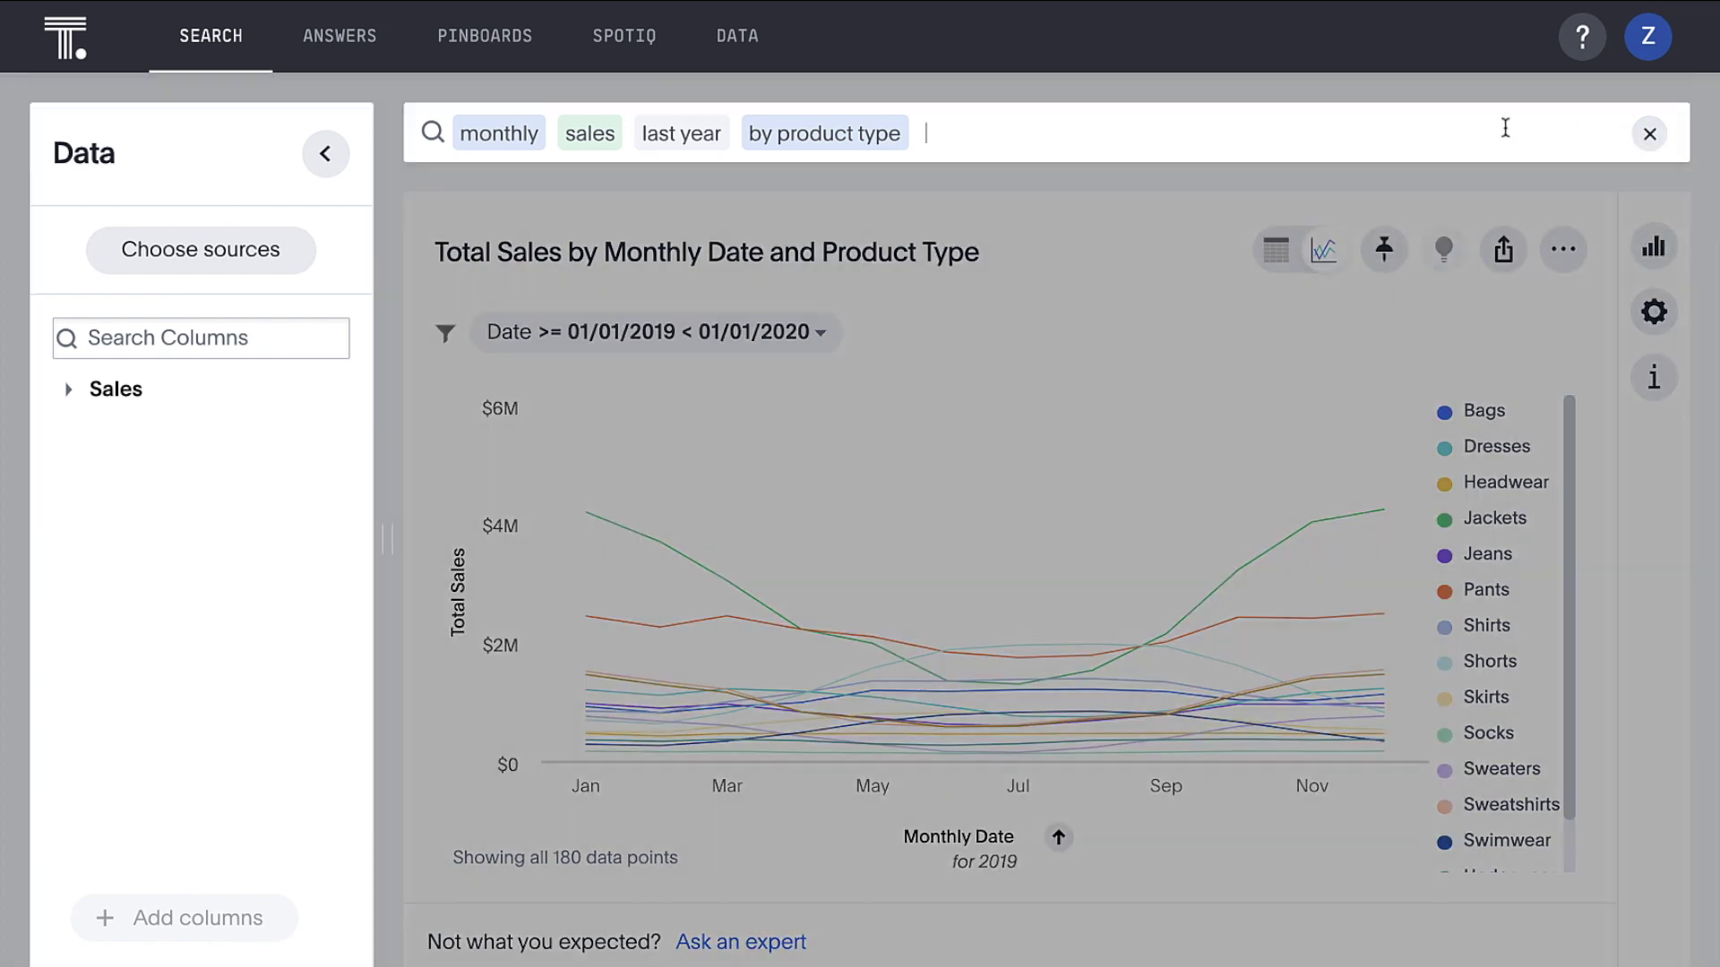
pyautogui.write('iow')
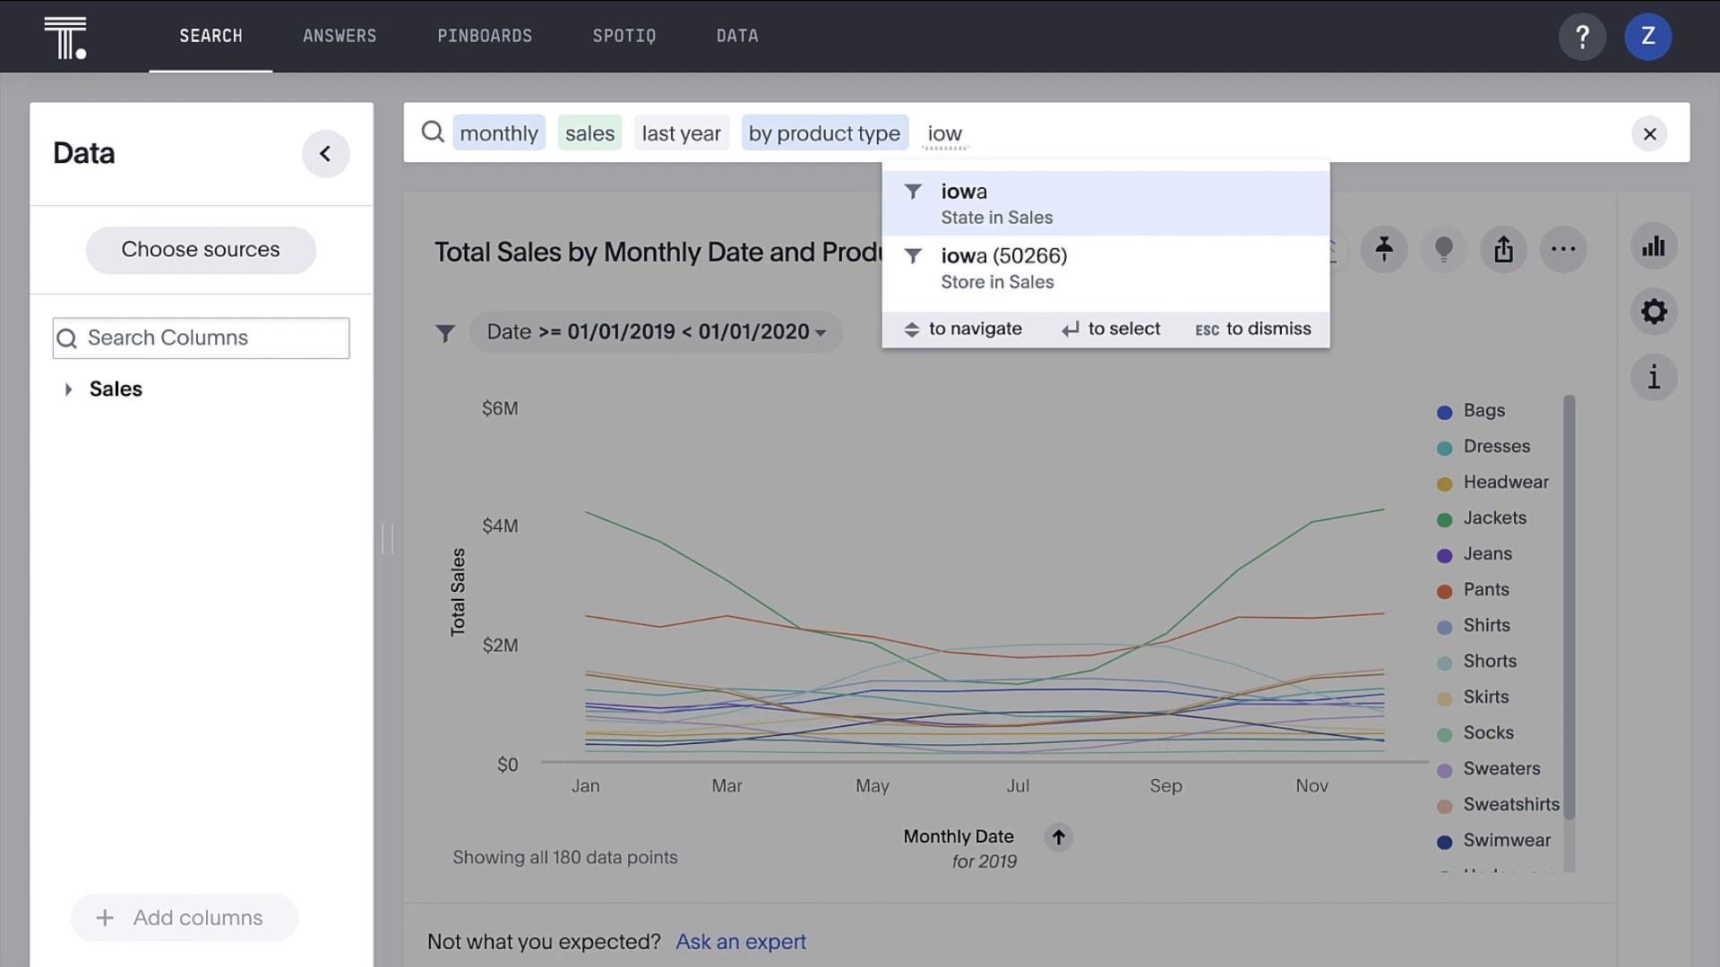
pyautogui.press('Down')
pyautogui.press('Return')
pyautogui.press('Return')
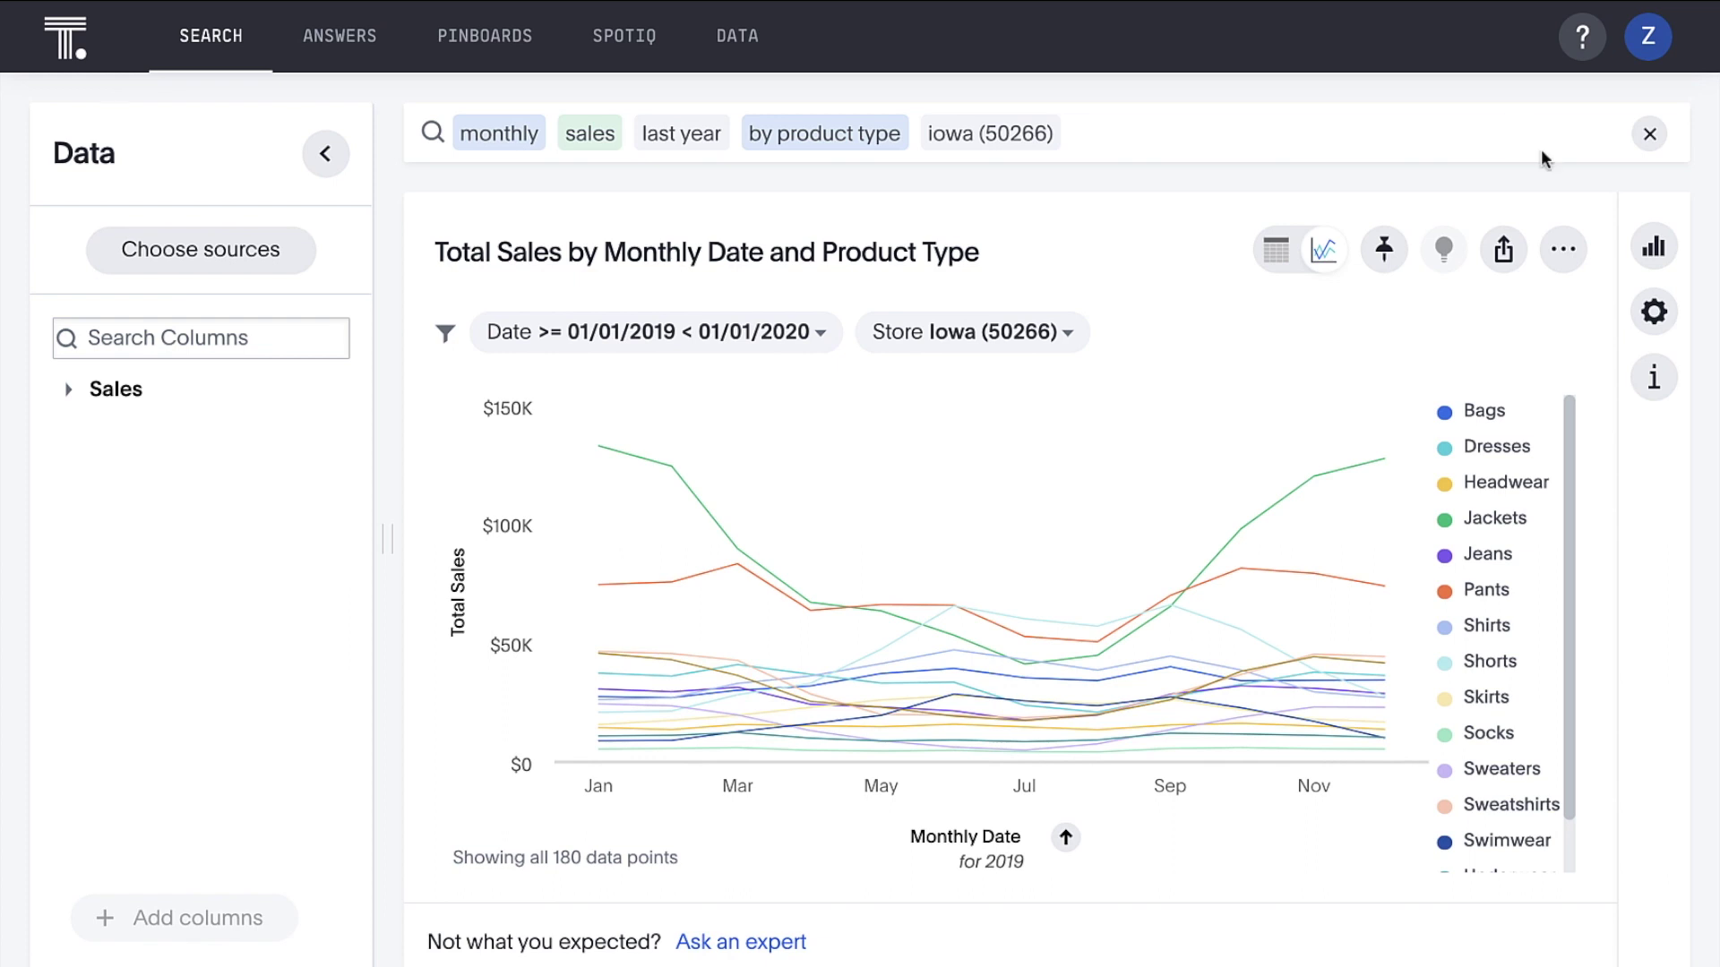
pyautogui.click(1653, 376)
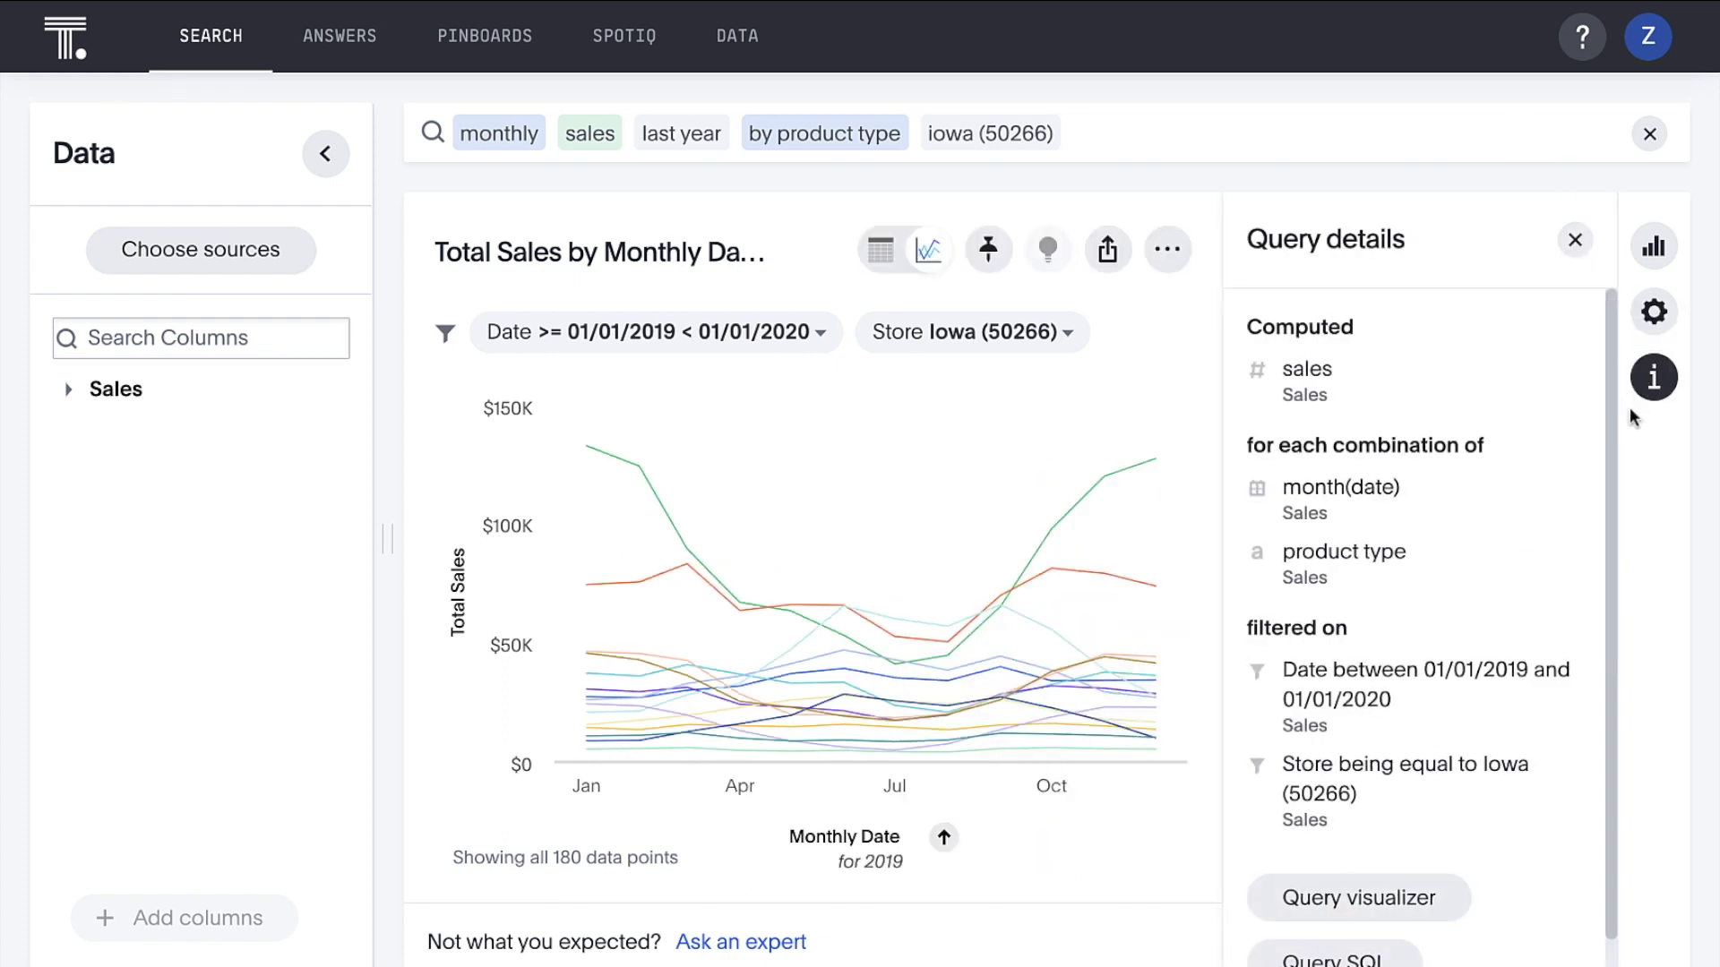
# Open the query visualizer showing how the sales, product and store tables join
pyautogui.moveTo(1608, 468); pyautogui.dragTo(1606, 536)
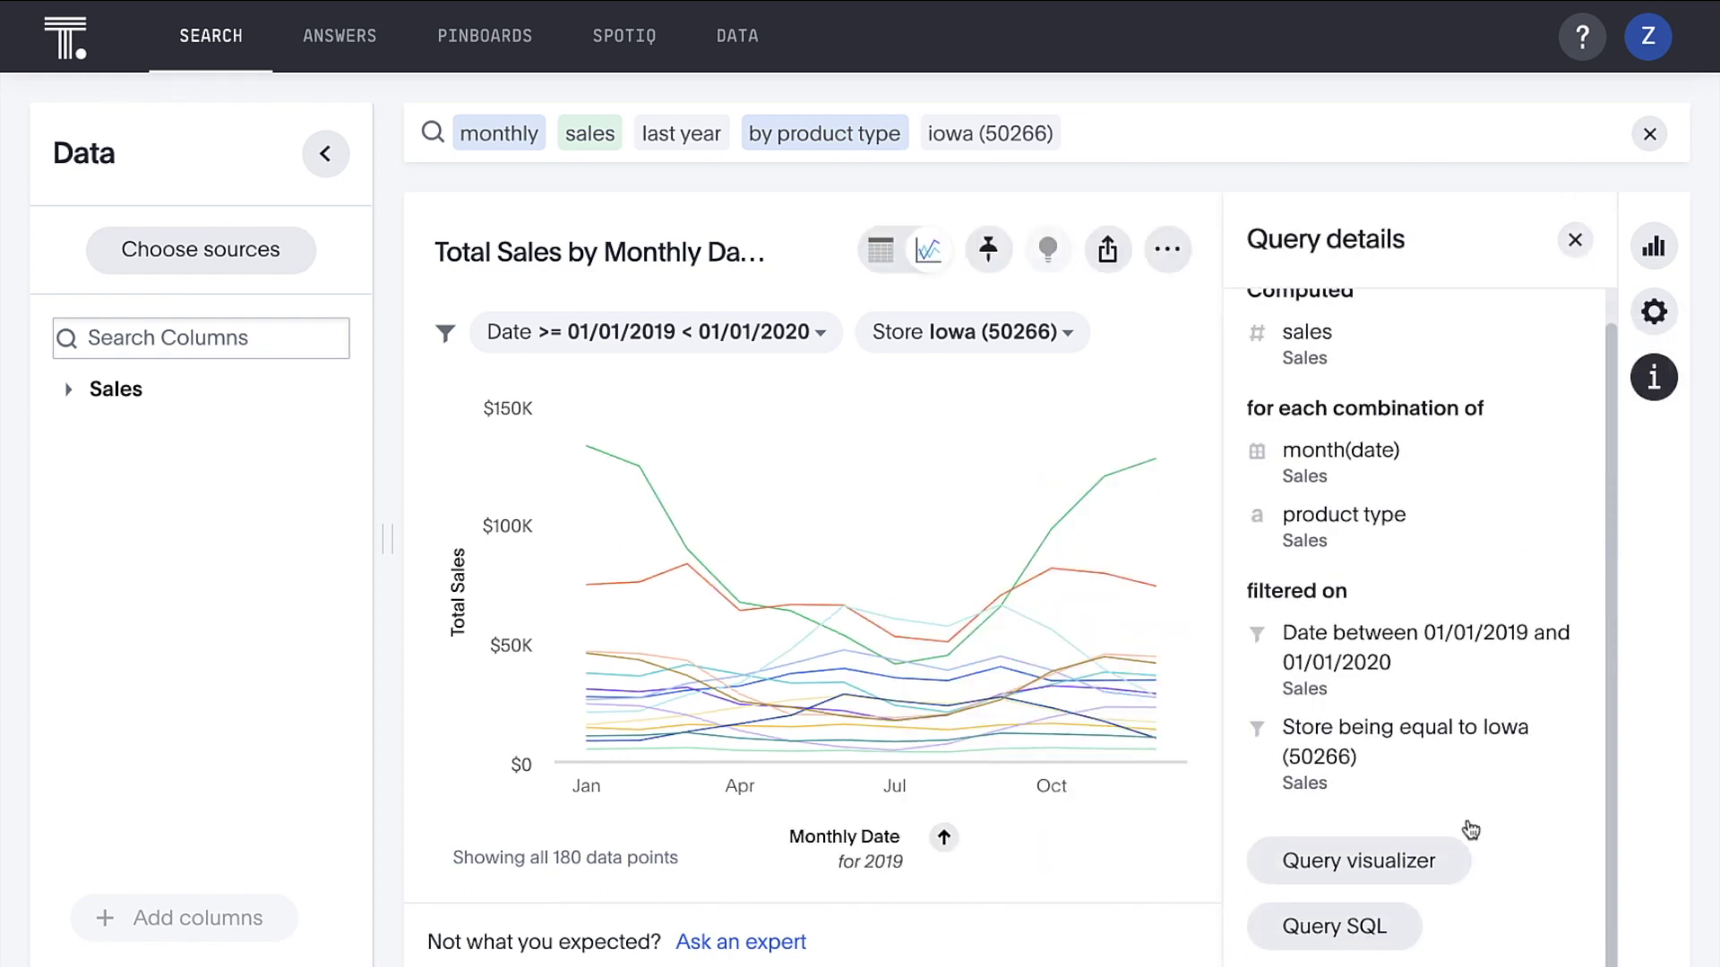
pyautogui.click(1452, 863)
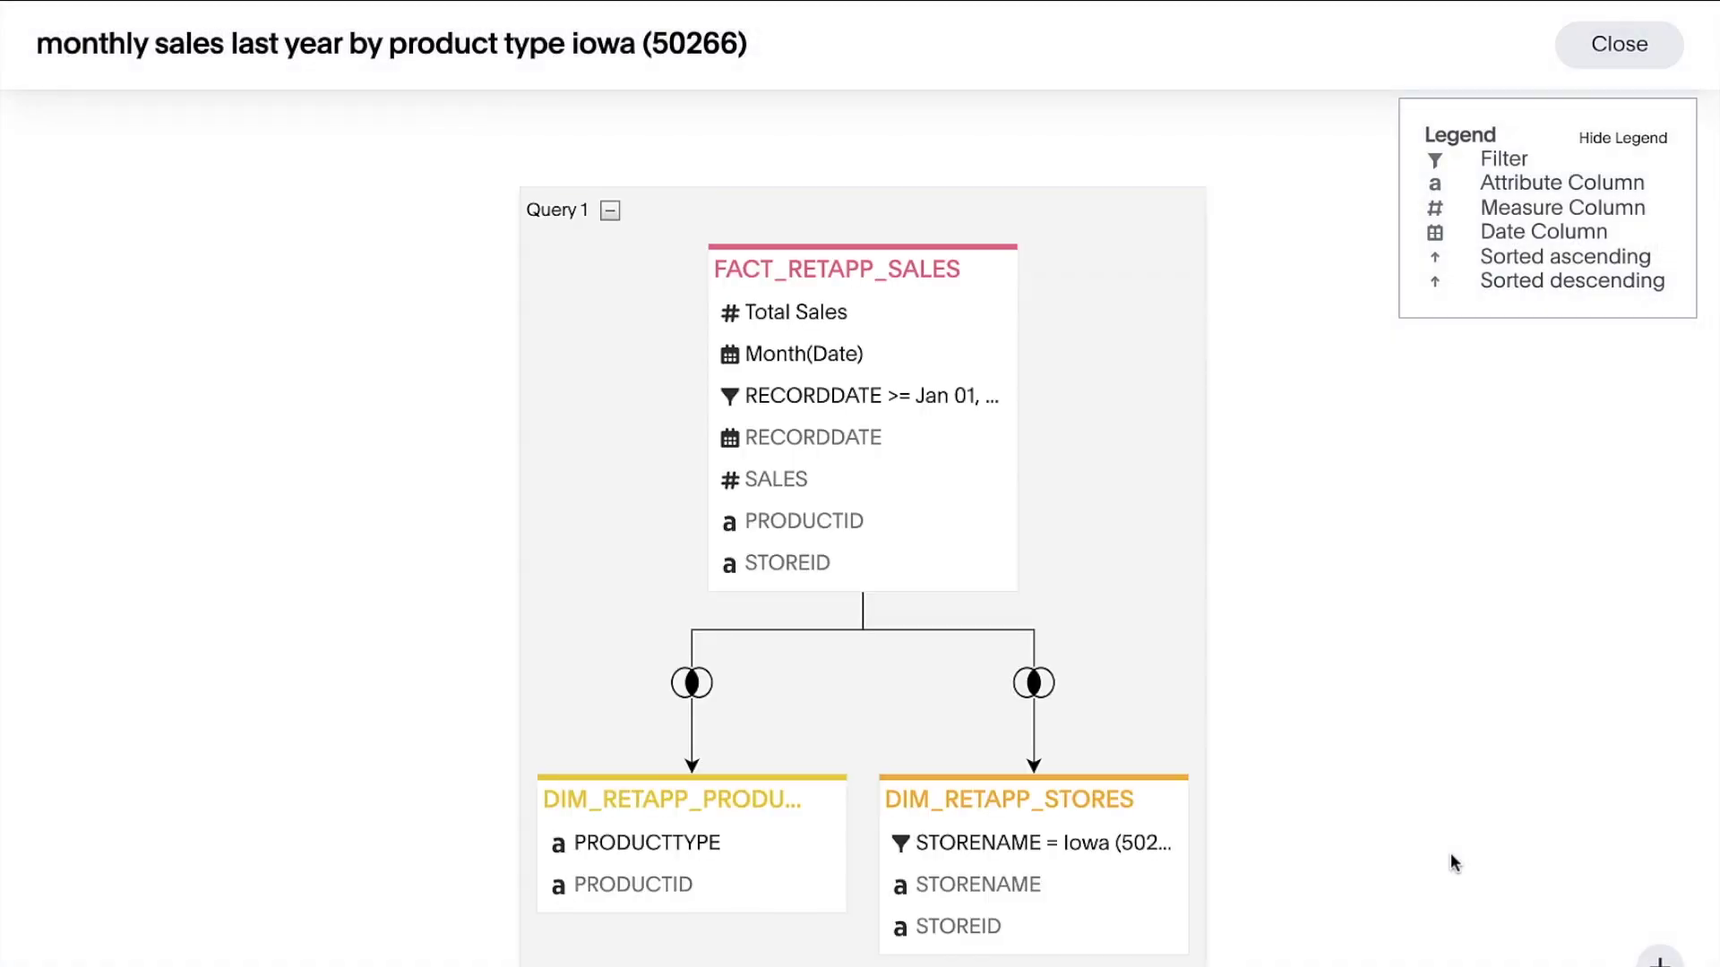